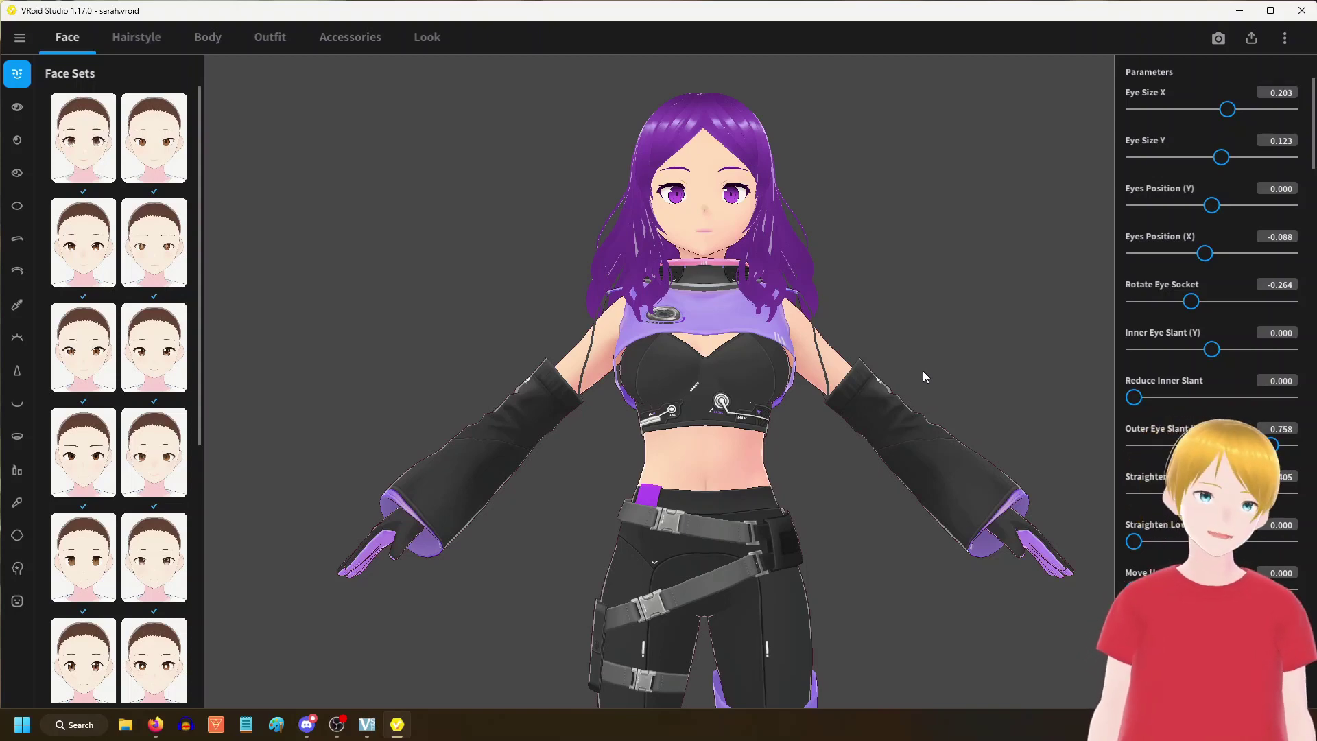
Step: Examine the purple-haired avatar's face, hair and outfit from close up and at full-body distance
middle_click_drag(919, 371, 838, 410)
scroll(842, 411, "down", 2)
scroll(926, 375, "down", 2)
mouse_move(925, 397)
right_mouse_down()
mouse_move(740, 418)
mouse_move(756, 391)
mouse_move(795, 398)
mouse_move(848, 378)
mouse_move(933, 431)
mouse_move(940, 407)
right_mouse_up()
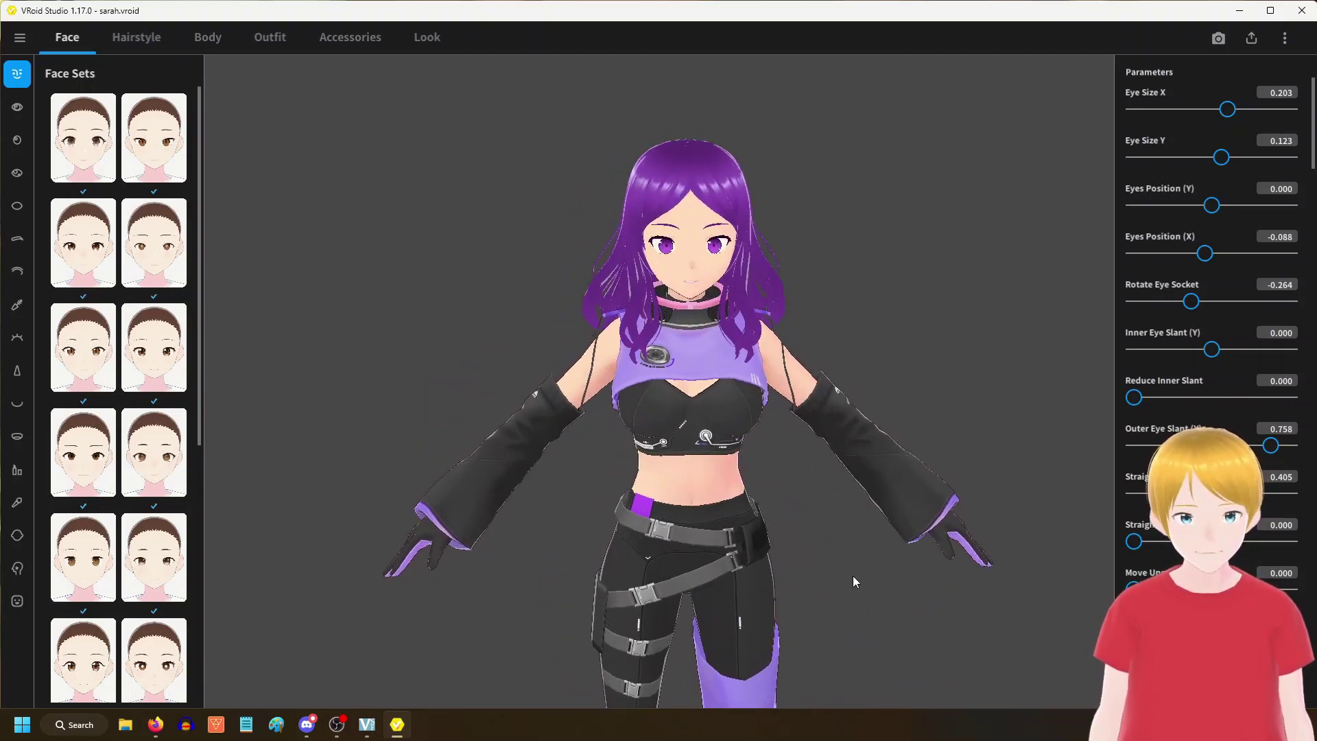
scroll(853, 576, "down", 3)
middle_click_drag(834, 557, 841, 508)
scroll(841, 513, "up", 5)
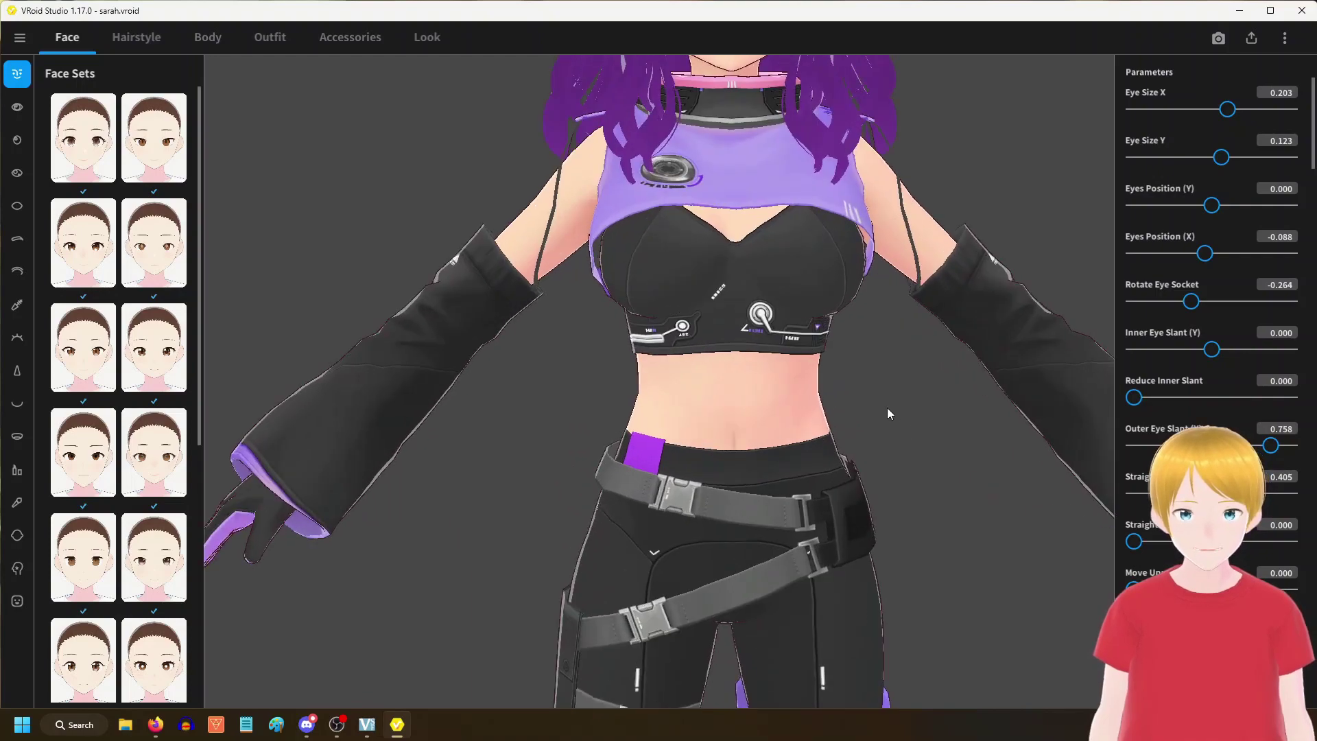
right_click_drag(882, 413, 914, 420)
scroll(899, 421, "down", 8)
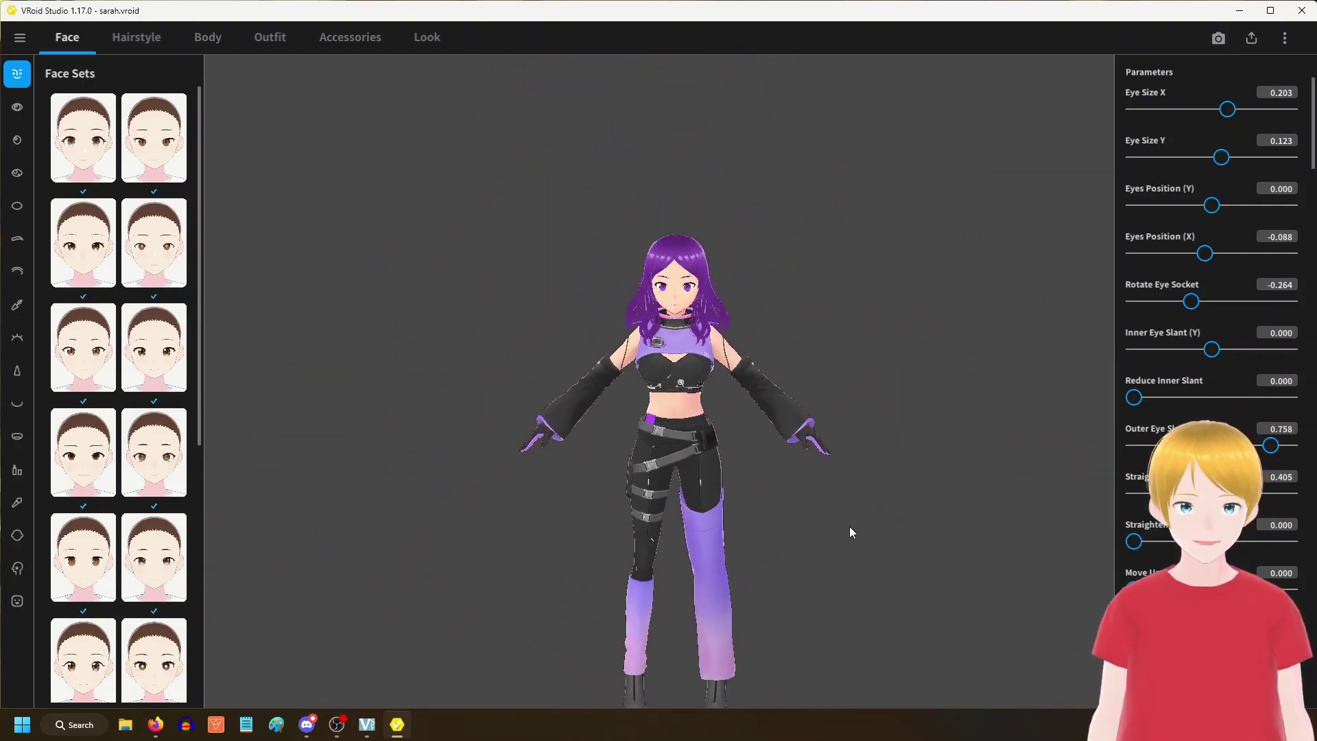
scroll(848, 521, "up", 5)
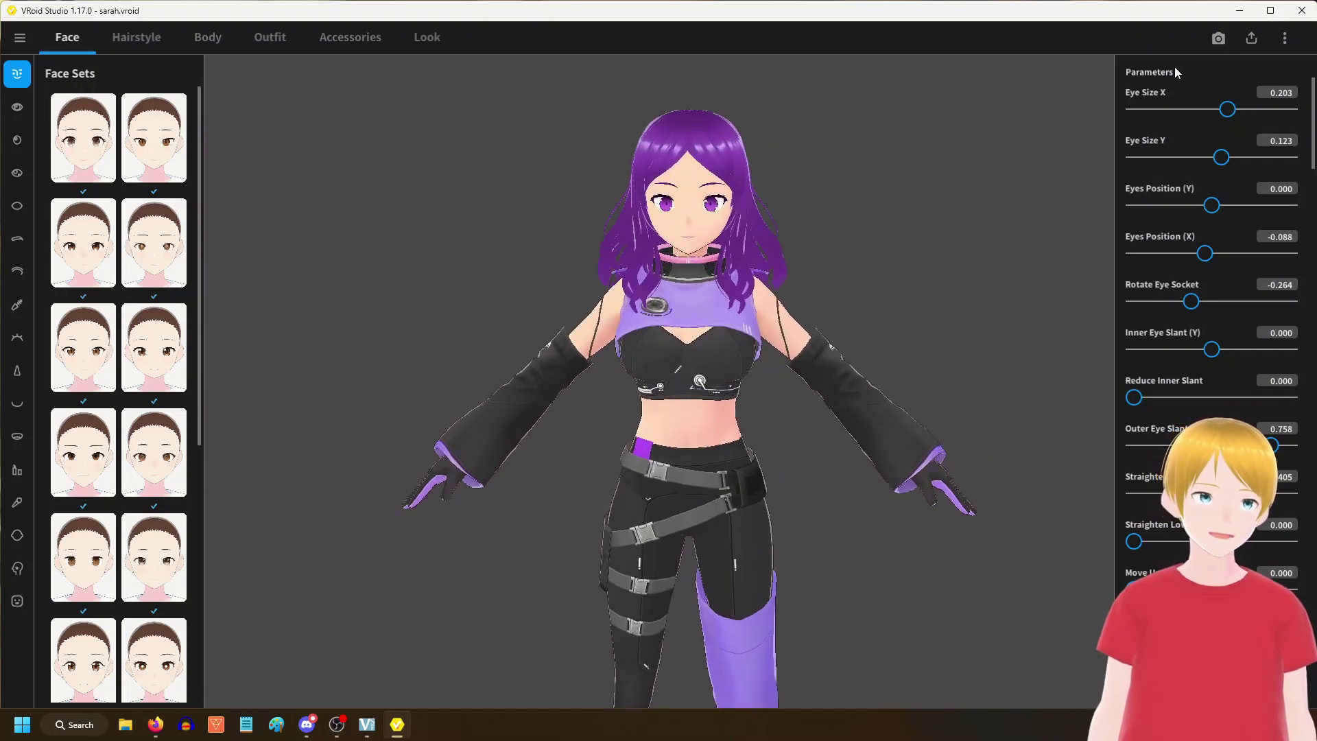
right_click_drag(871, 234, 875, 226)
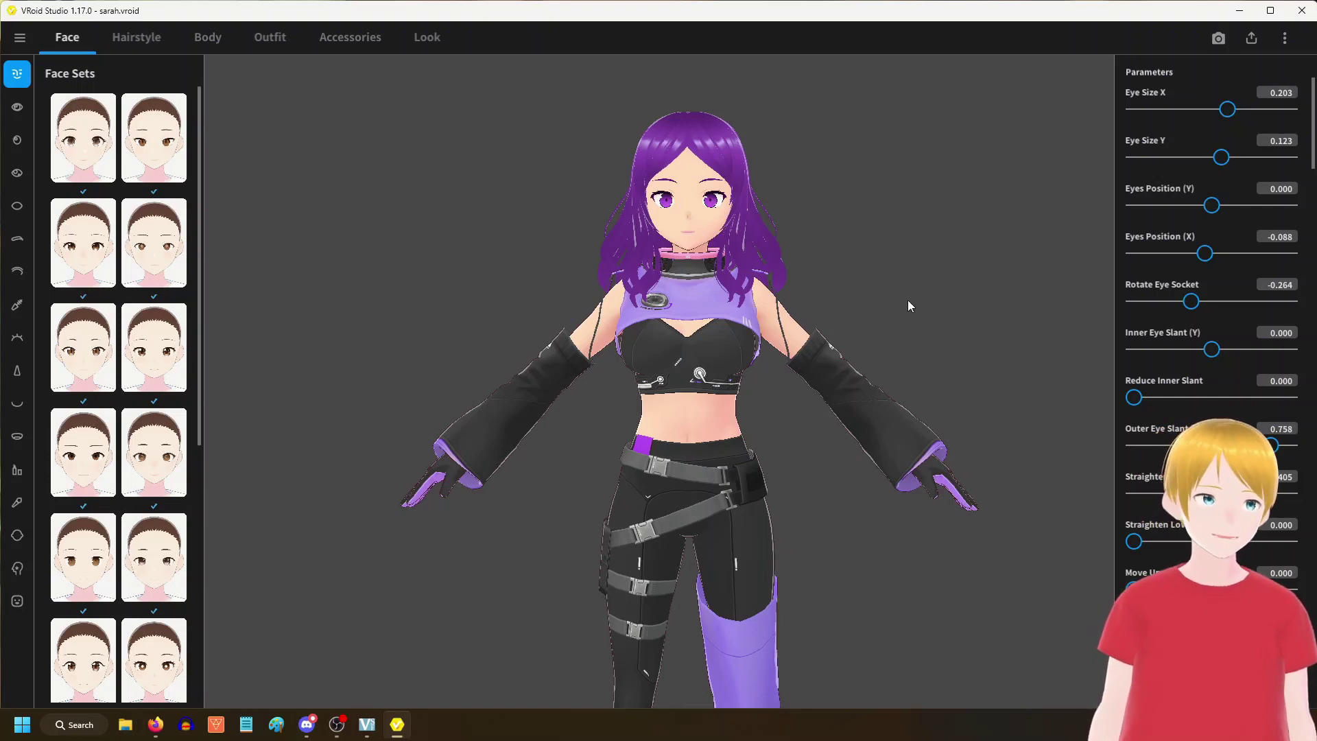
Step: Start a VRM export of the avatar and review its polygon and material reduction options
left_click(1251, 39)
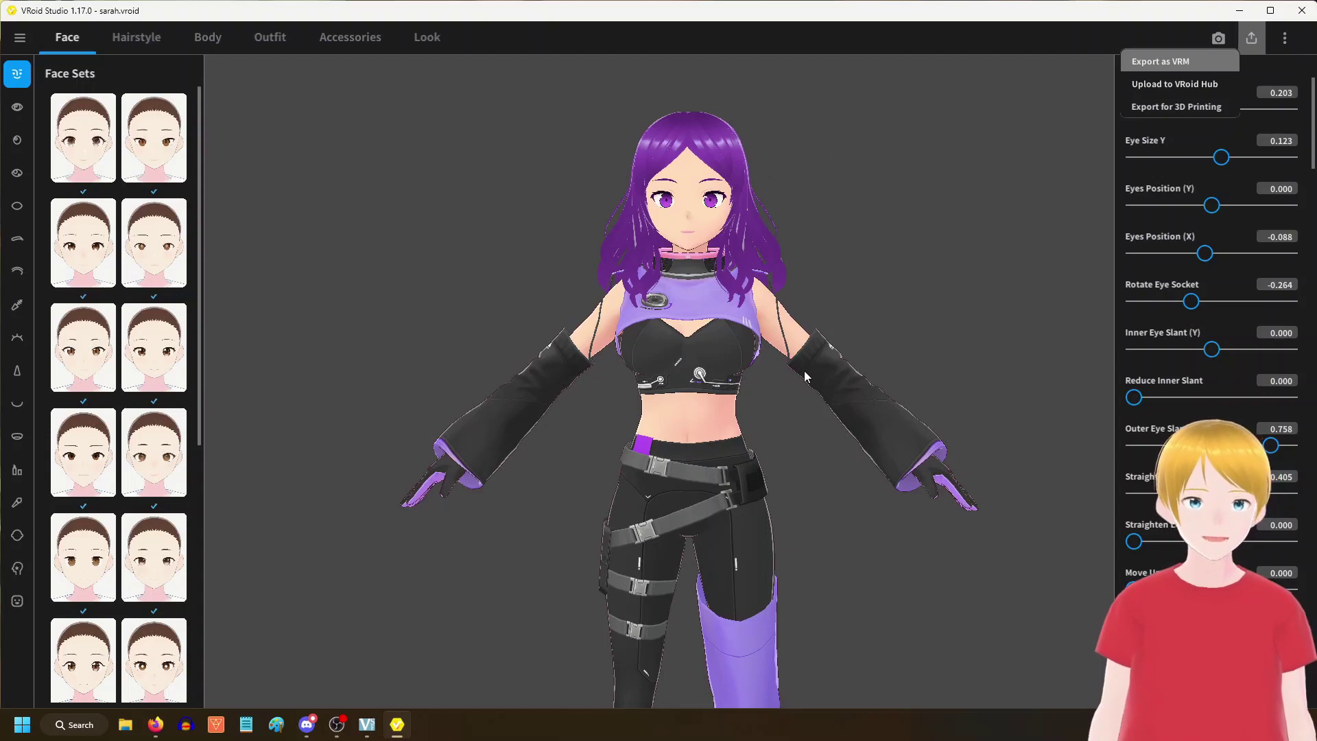
scroll(529, 504, "up", 6)
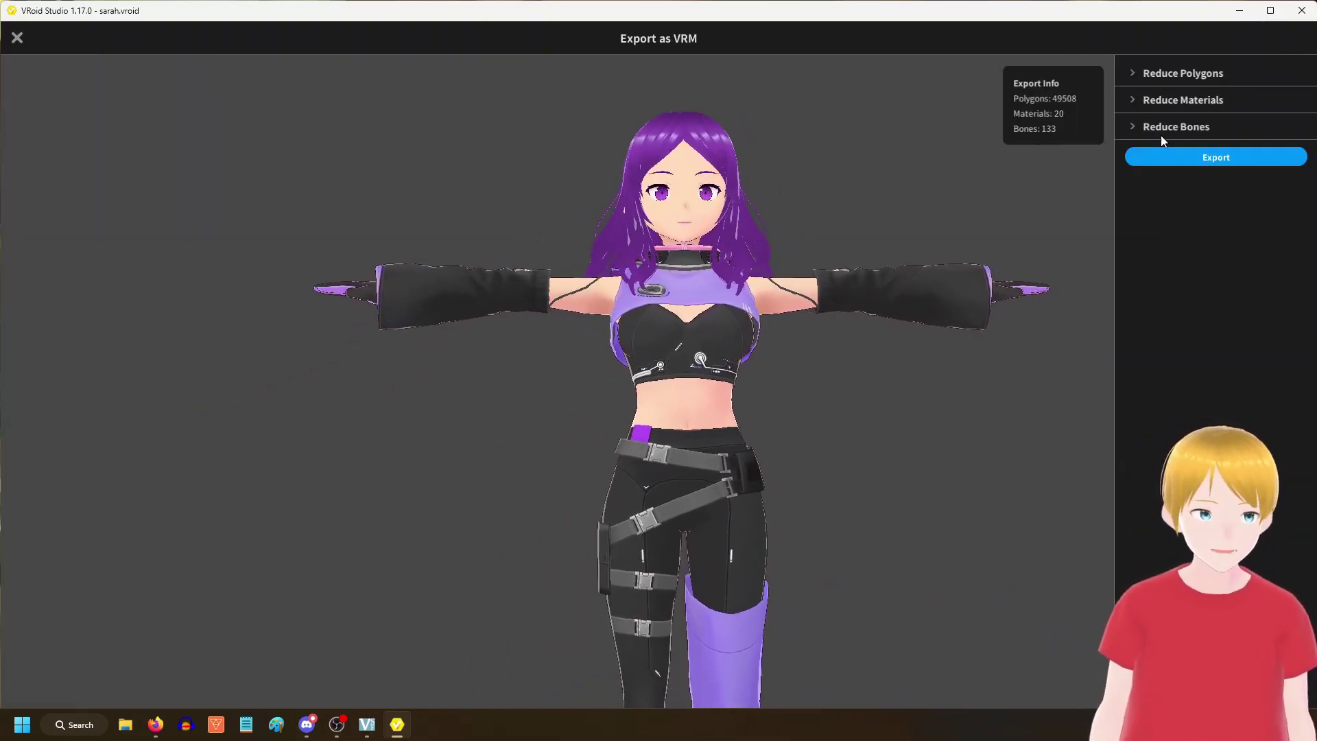
left_click(1139, 76)
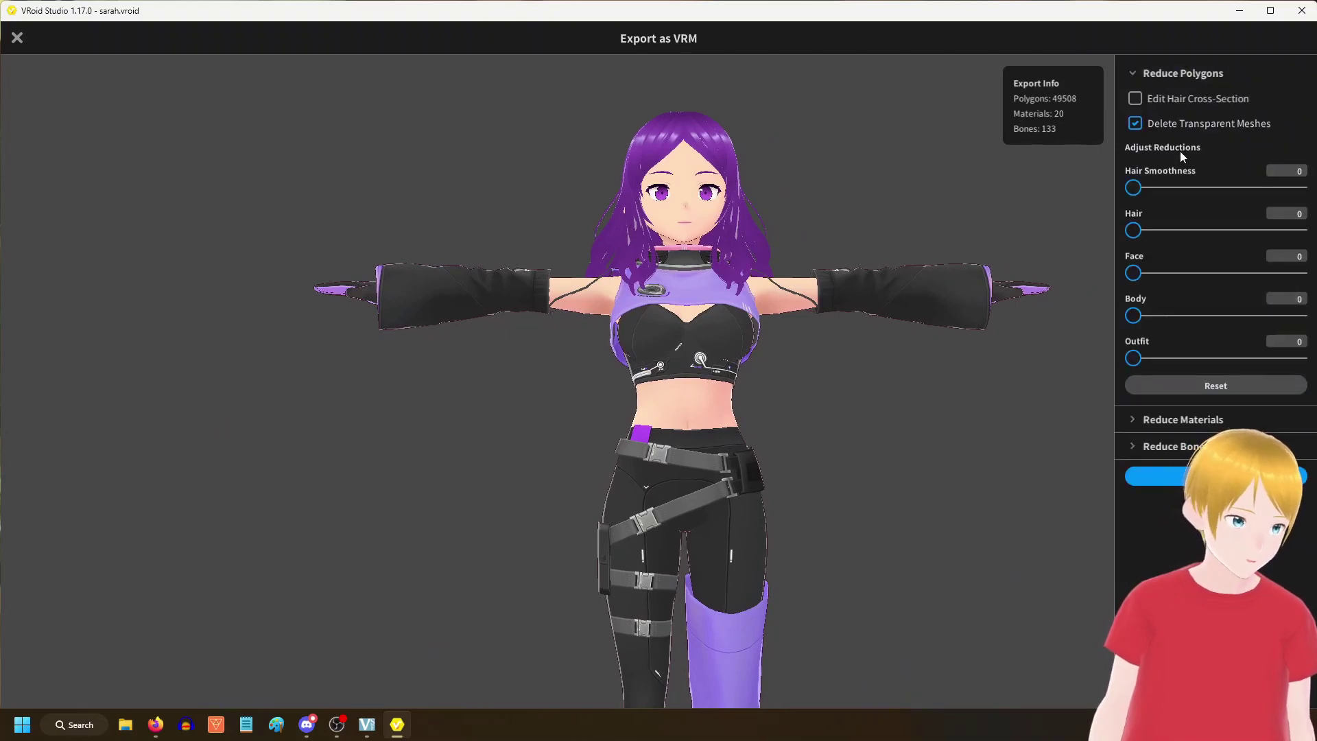
left_click(1131, 74)
left_click(1139, 100)
left_click(1140, 100)
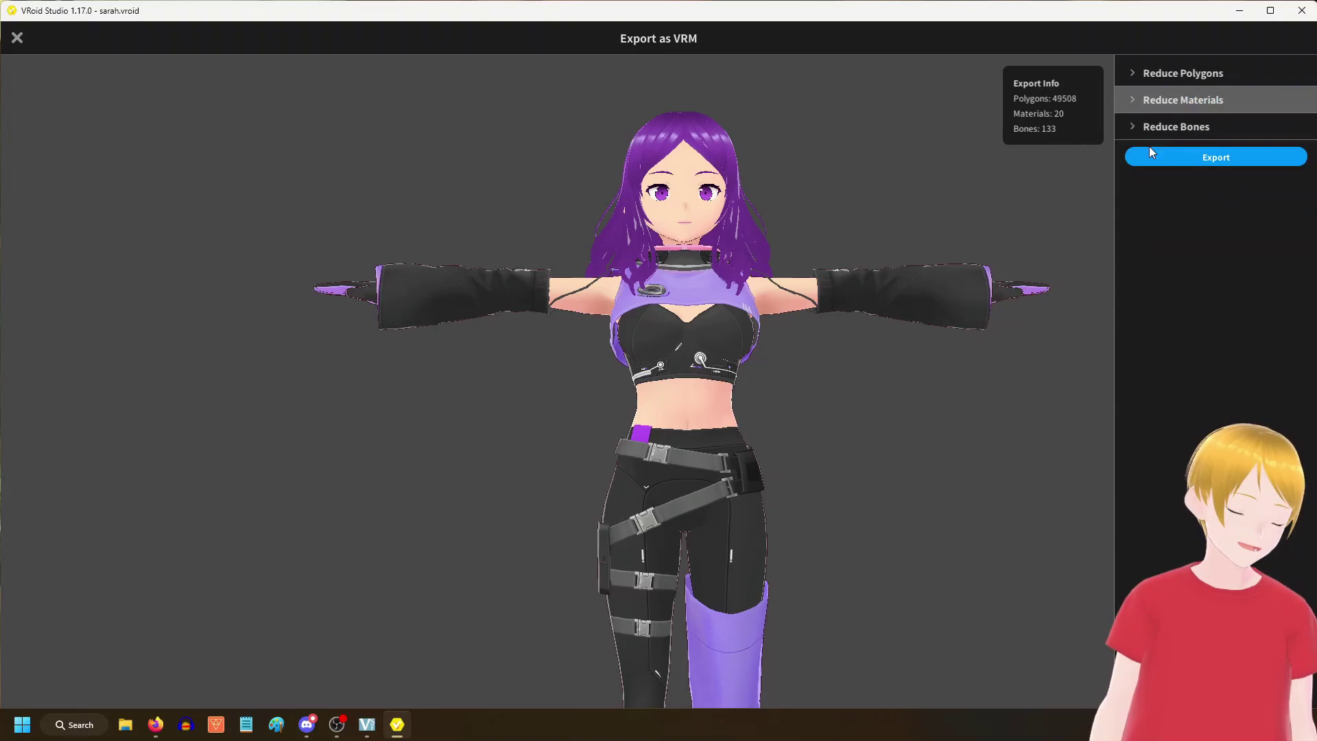
left_click(1164, 72)
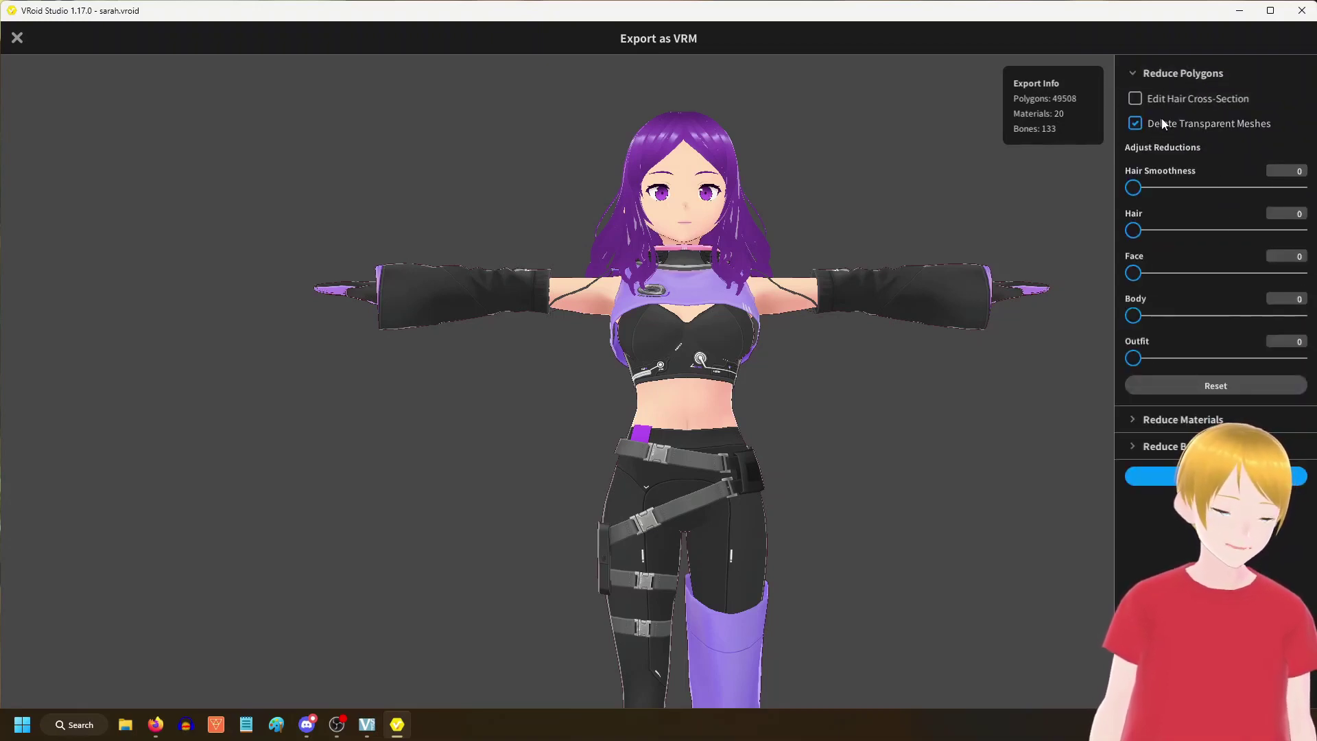
left_click(1147, 72)
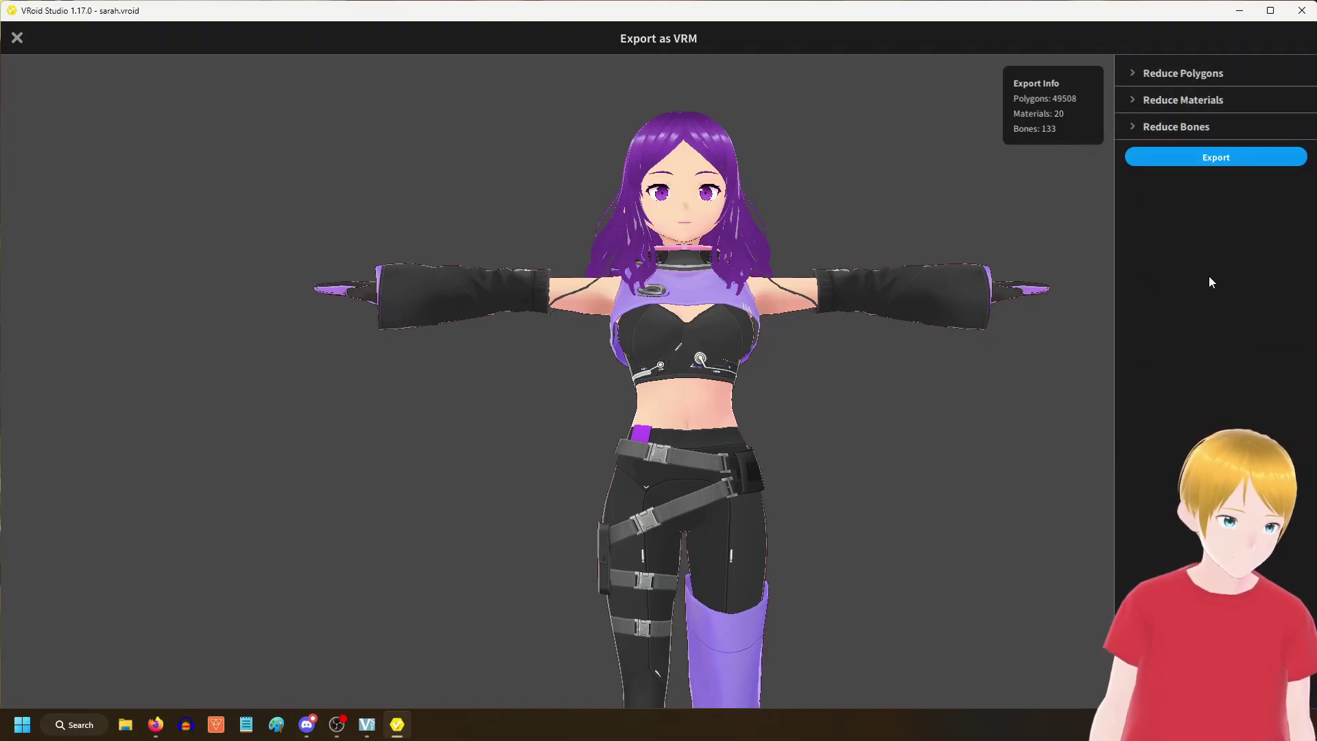
Step: Proceed to the VRM settings and review the avatar information, usage permissions and redistribution licence
left_click(1229, 155)
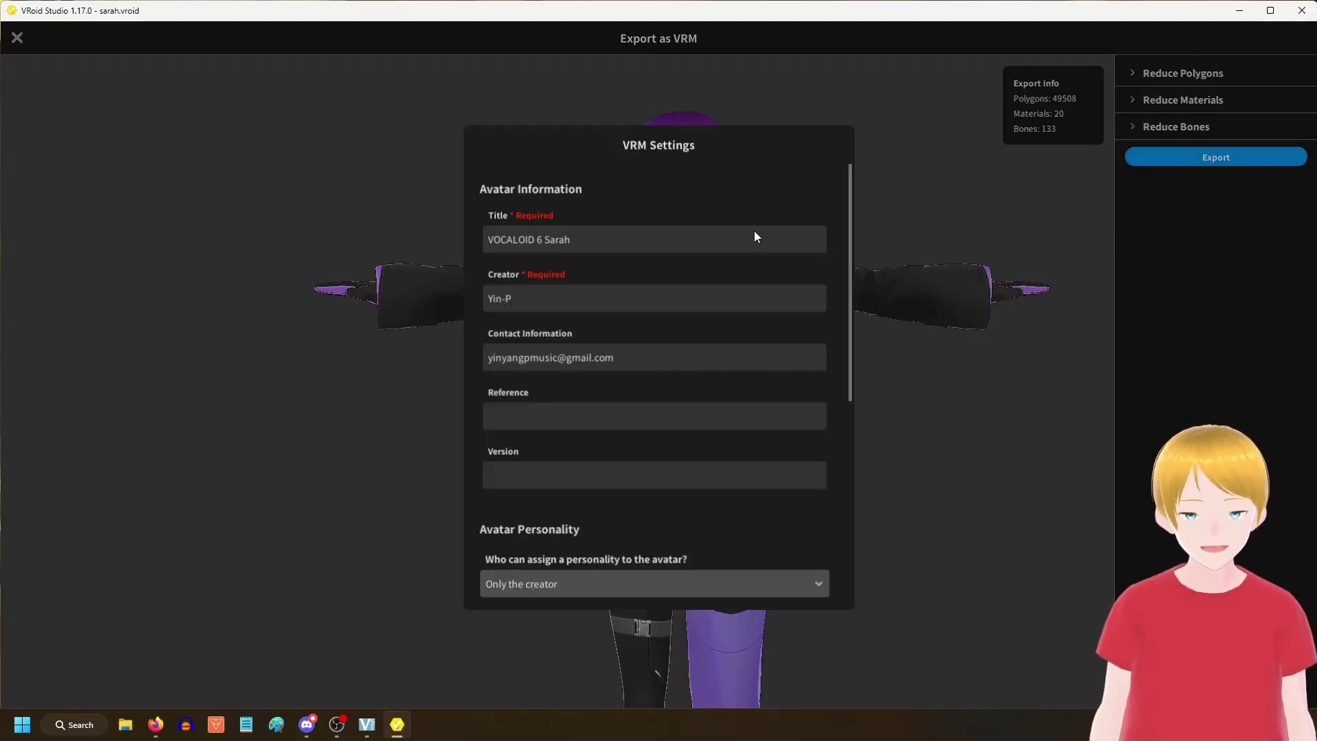
scroll(739, 381, "down", 10)
scroll(739, 381, "up", 10)
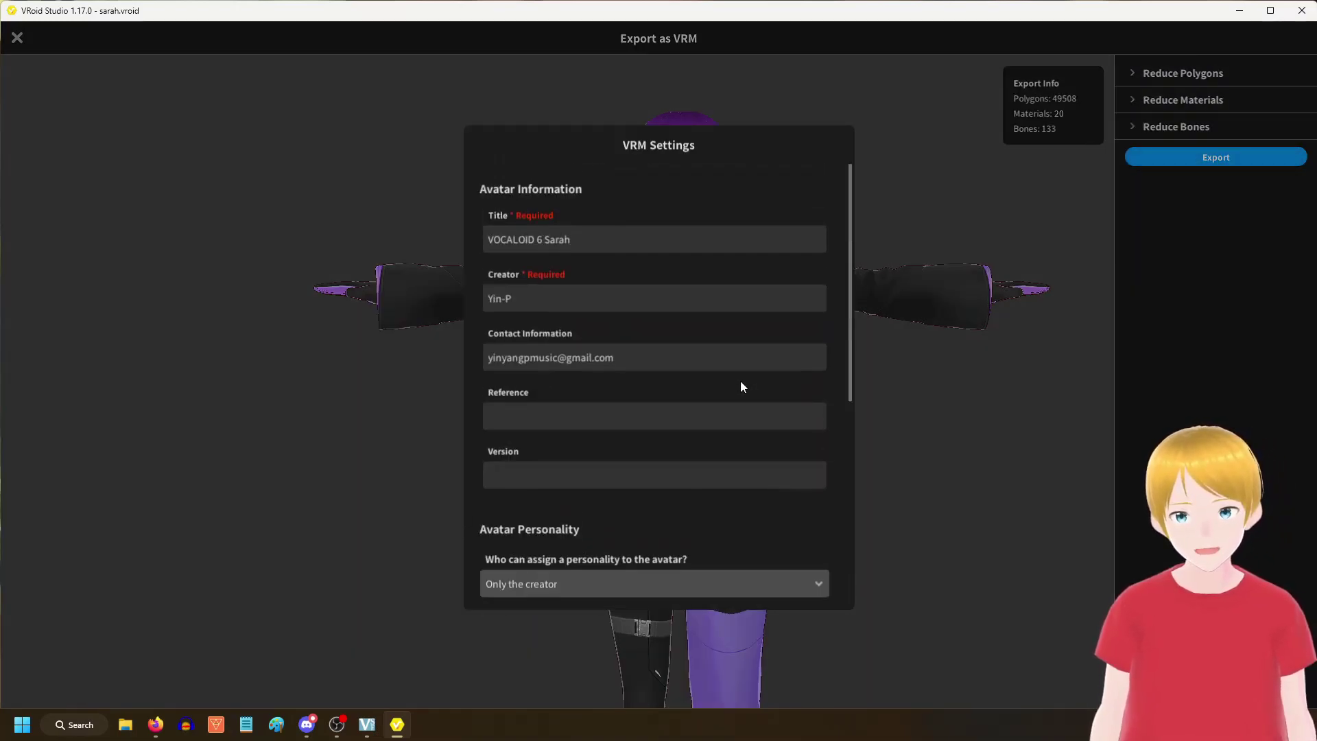
scroll(728, 393, "down", 6)
scroll(708, 414, "up", 6)
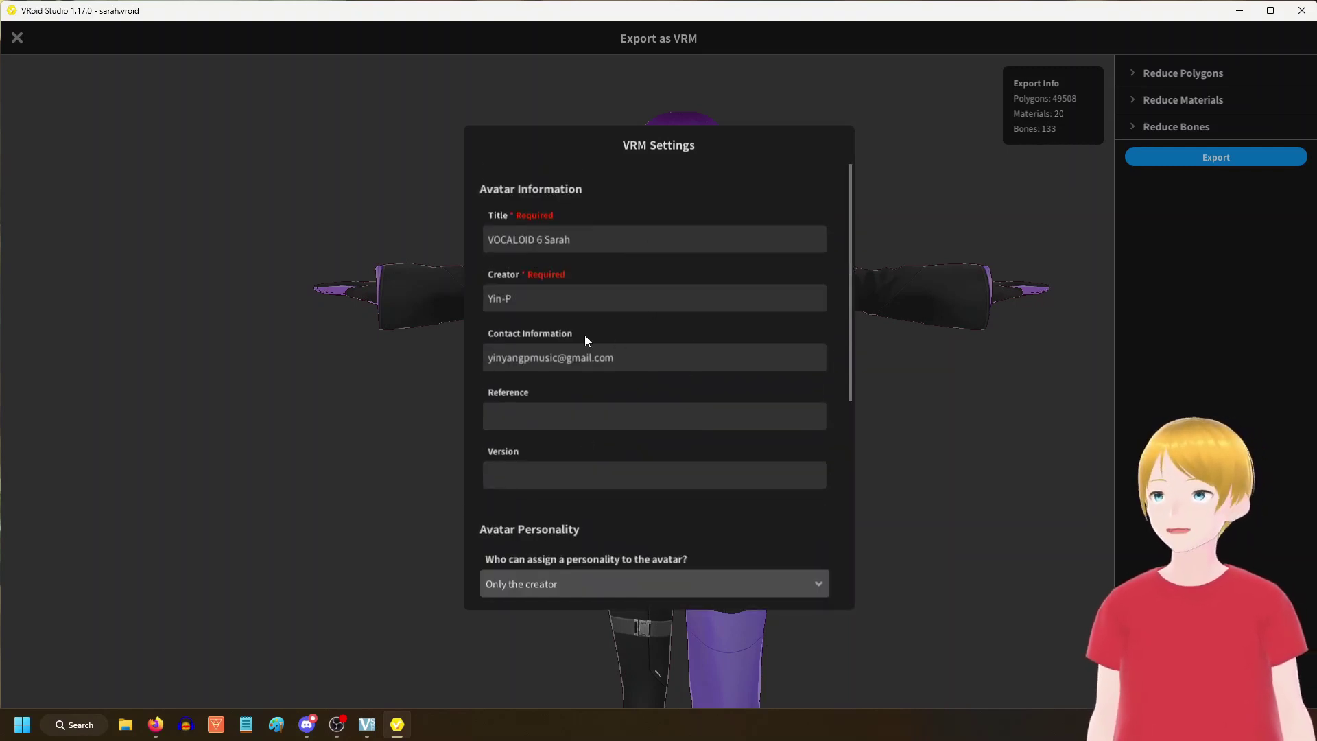
scroll(705, 365, "down", 5)
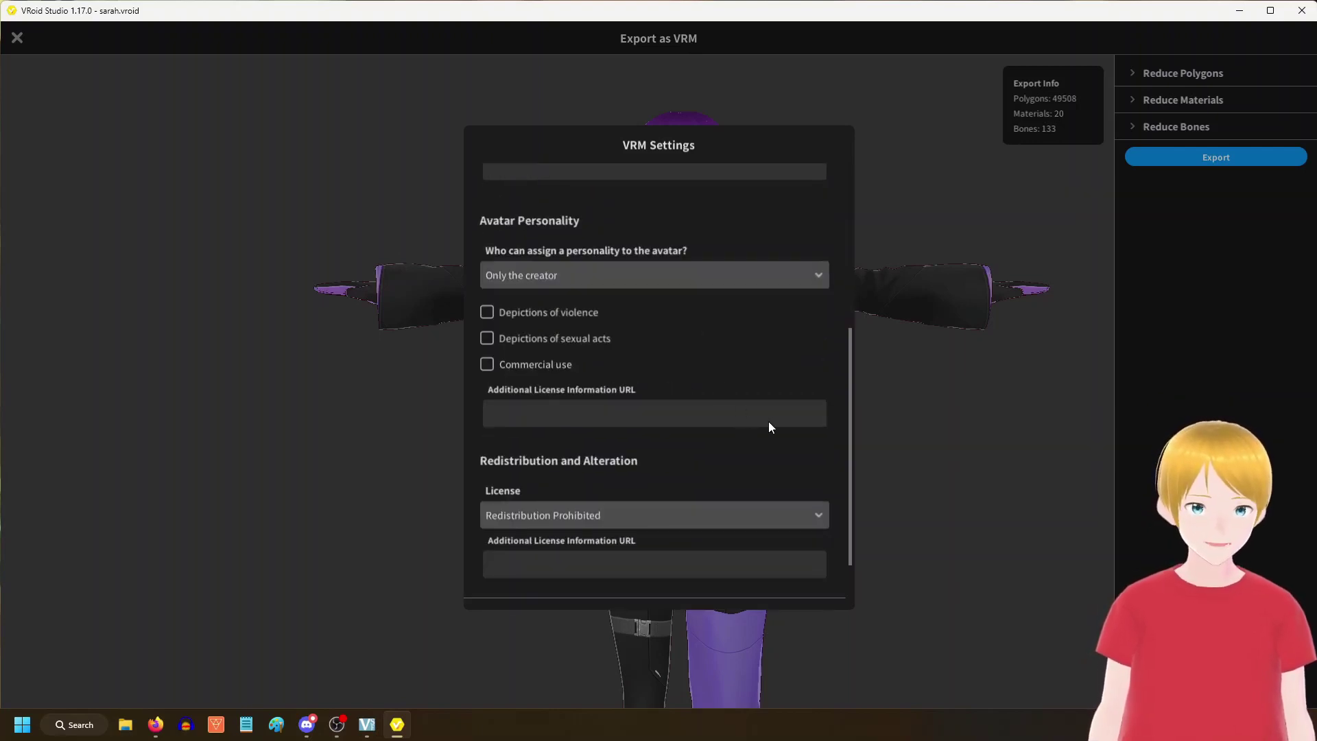
scroll(702, 371, "up", 5)
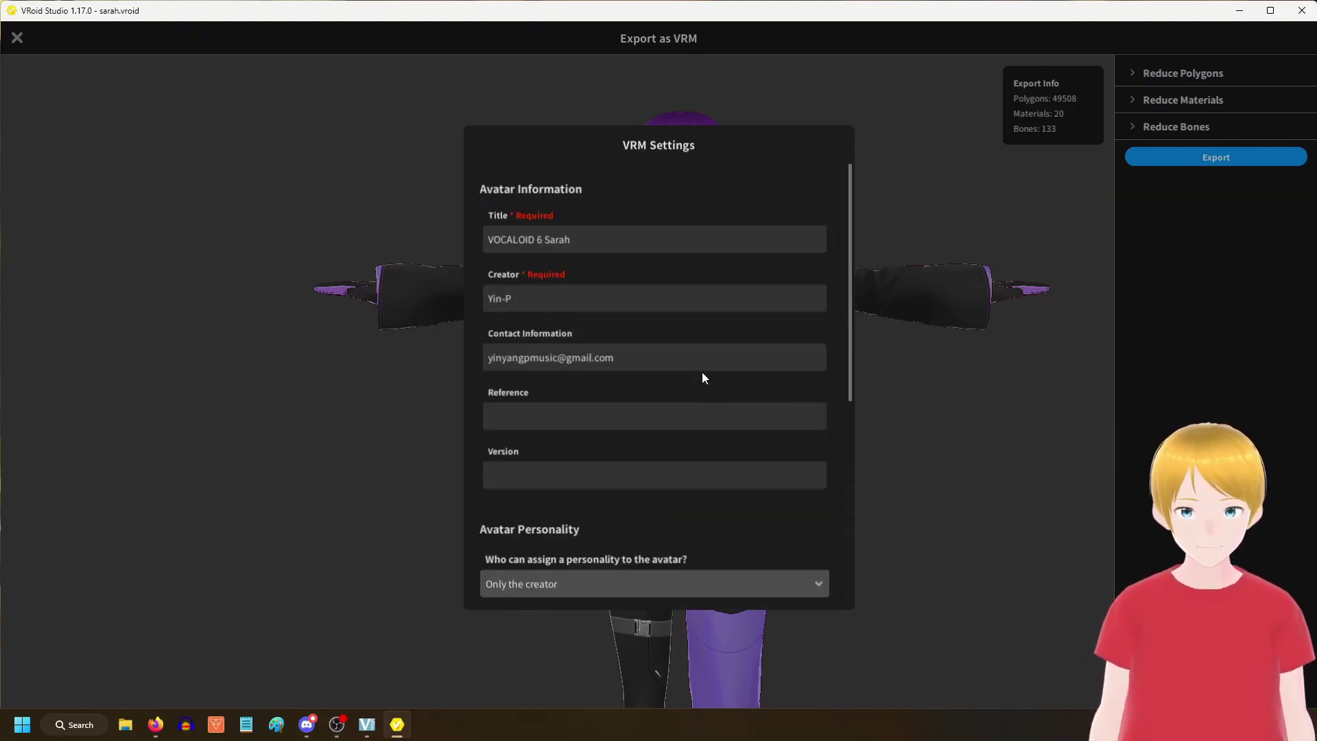
Step: Export the avatar with the existing settings and save it as VOCALOID 6 Sarah.vrm in the VRoid tutorial folder
scroll(699, 373, "down", 6)
left_click(755, 546)
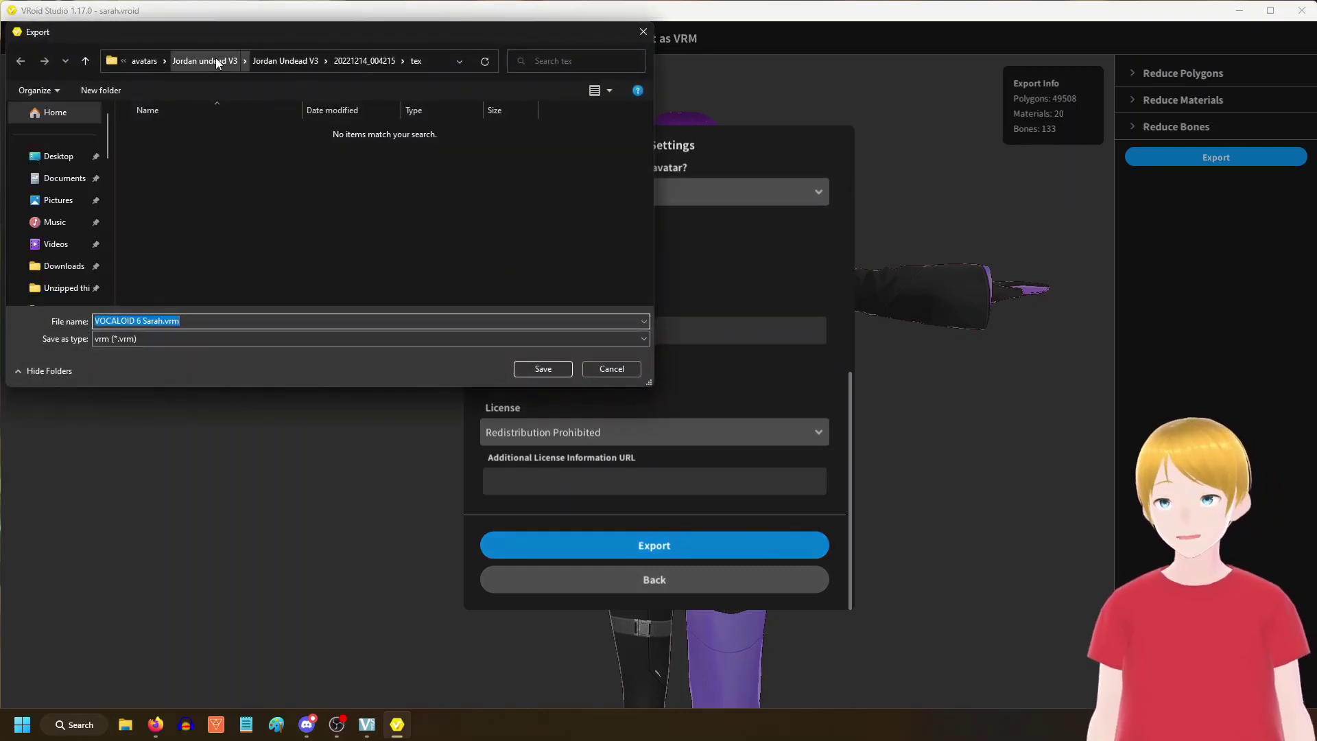
key("Return")
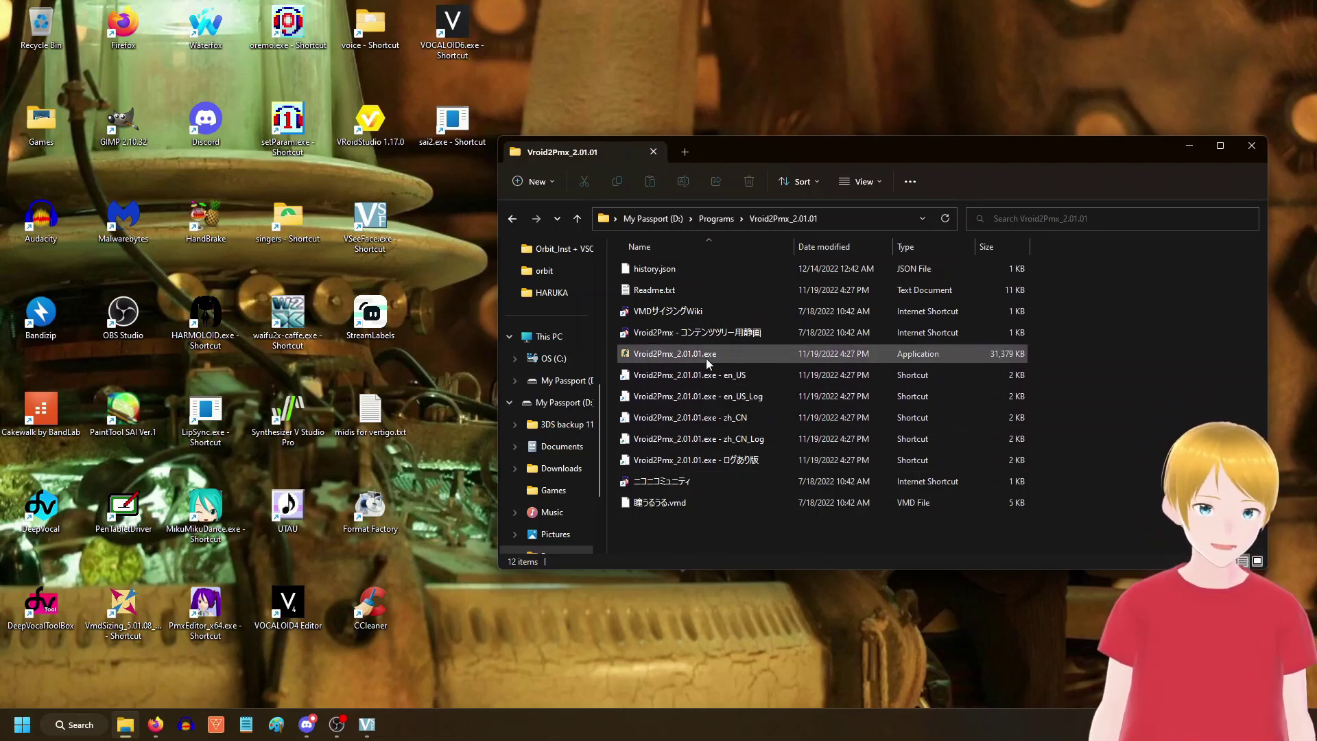
Step: Launch Vroid2Pmx_2.01.01.exe and load VOCALOID 6 Sarah.vrm from the VRoid tutorial folder as the target model
double_click(726, 352)
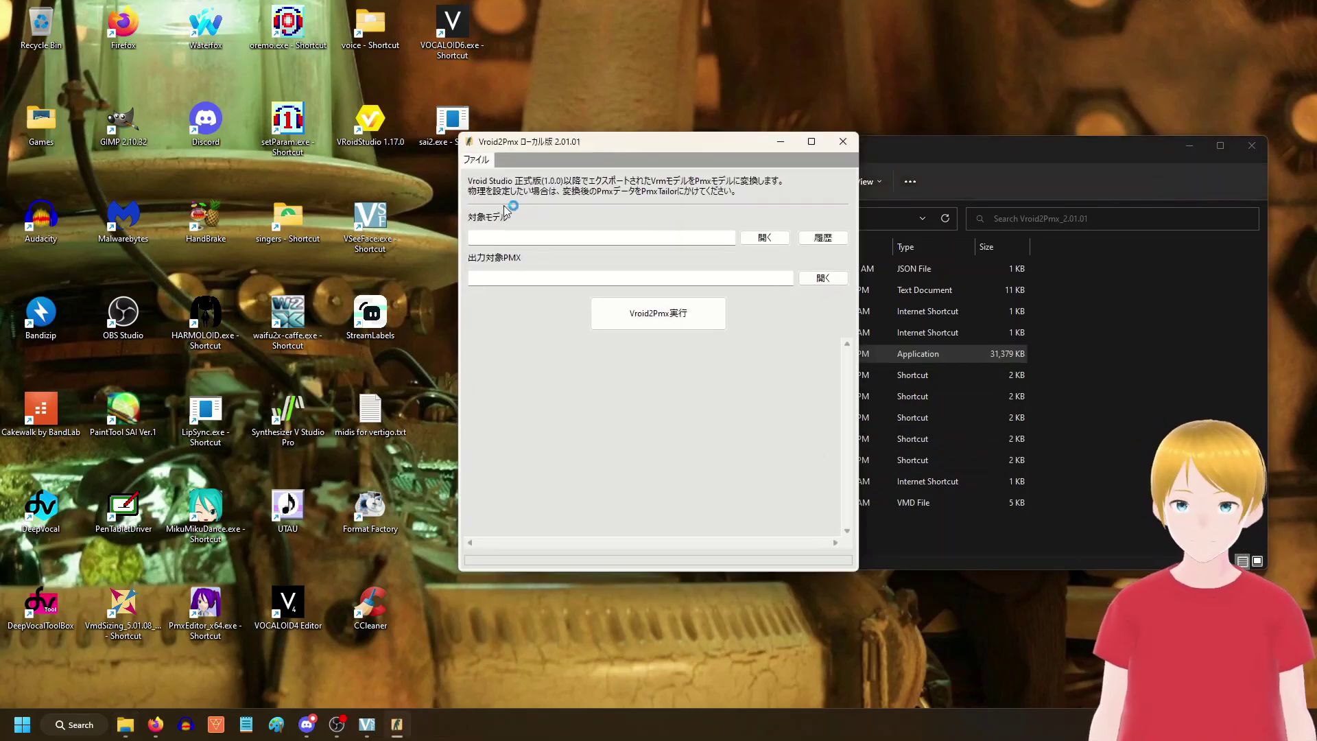
left_click(762, 236)
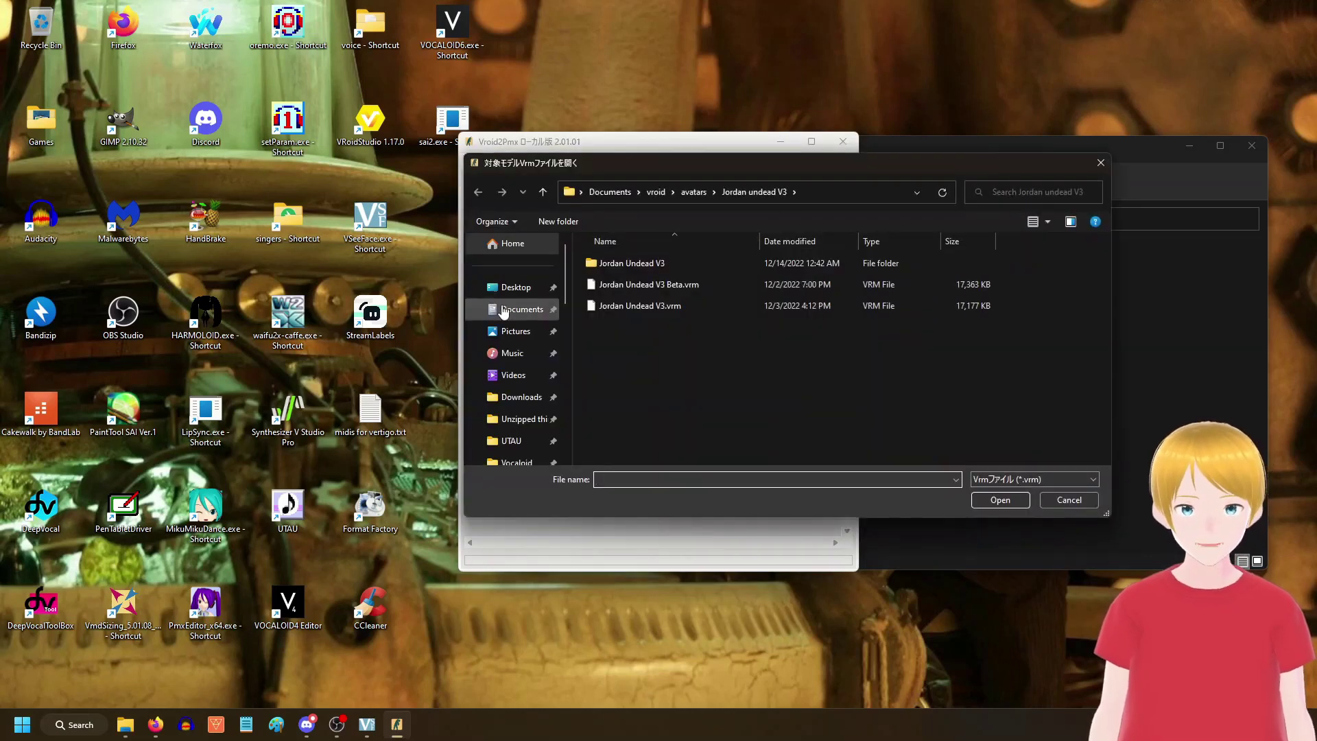
left_click(694, 191)
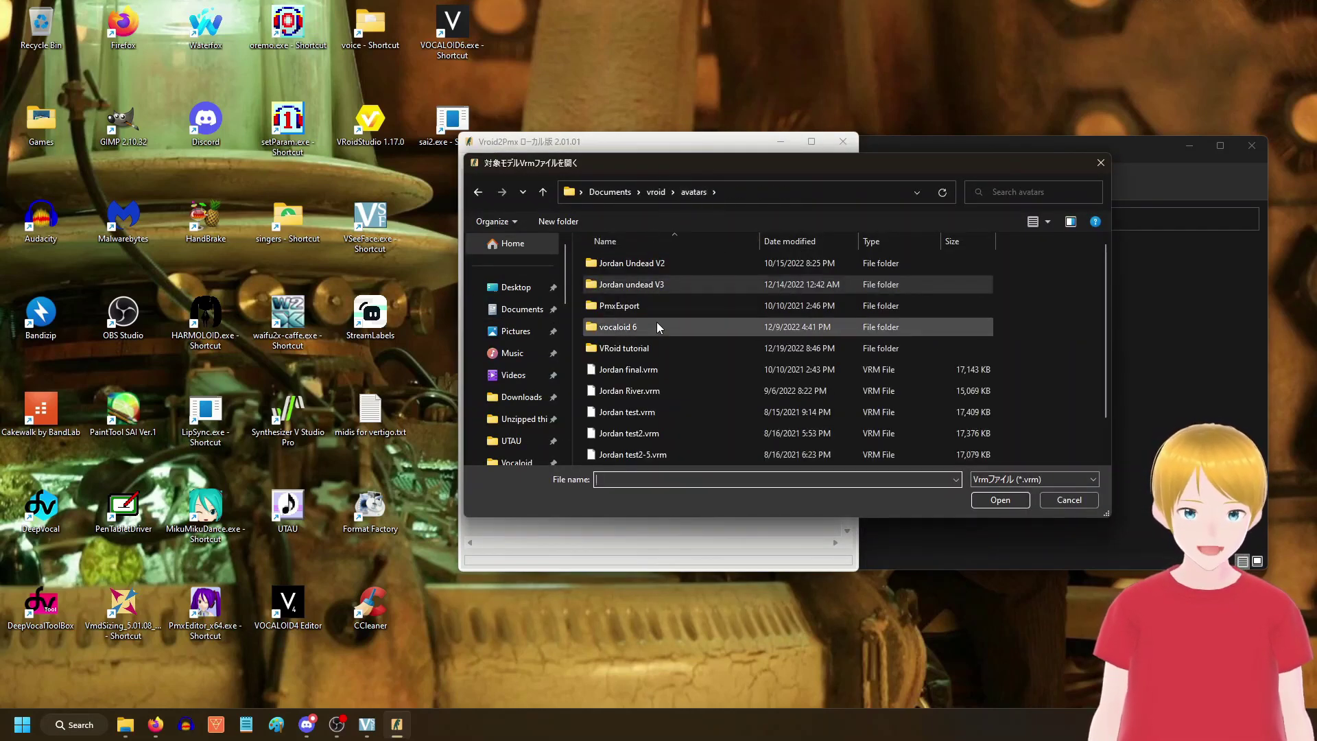
double_click(660, 348)
left_click(698, 263)
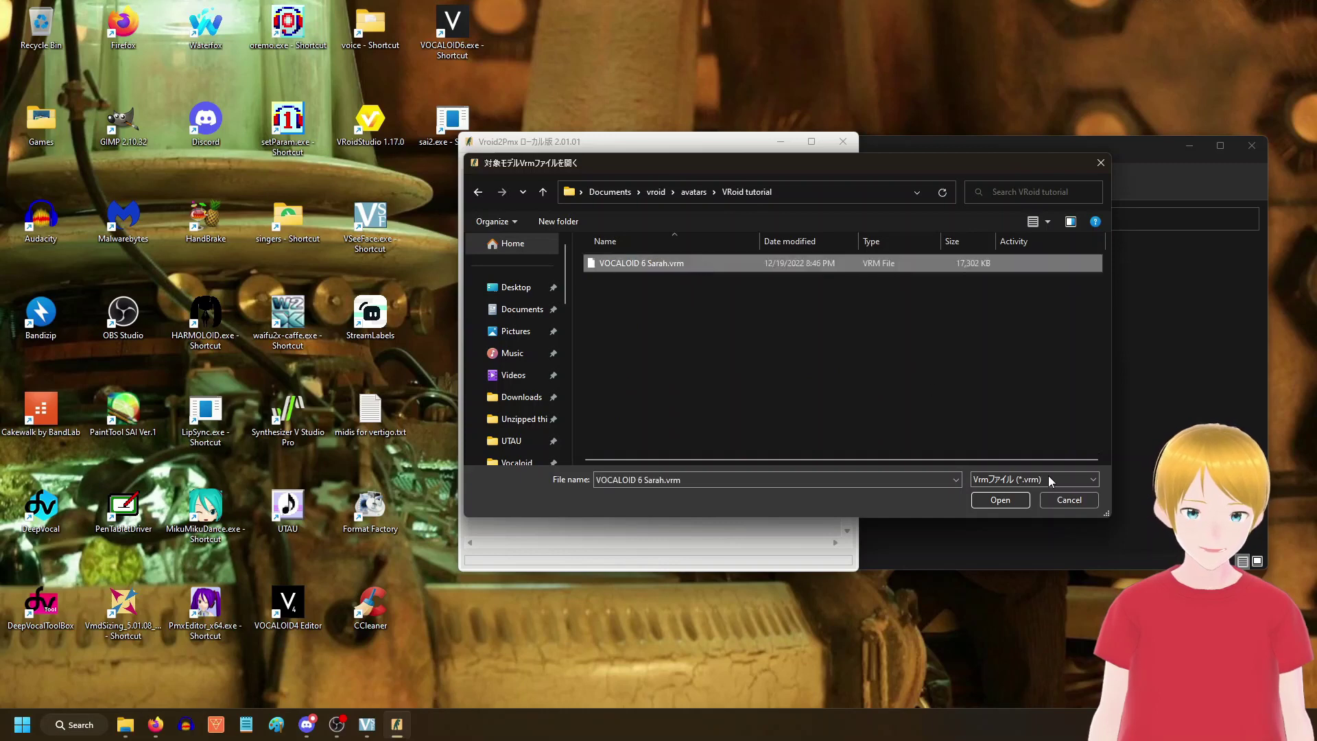
left_click(1009, 503)
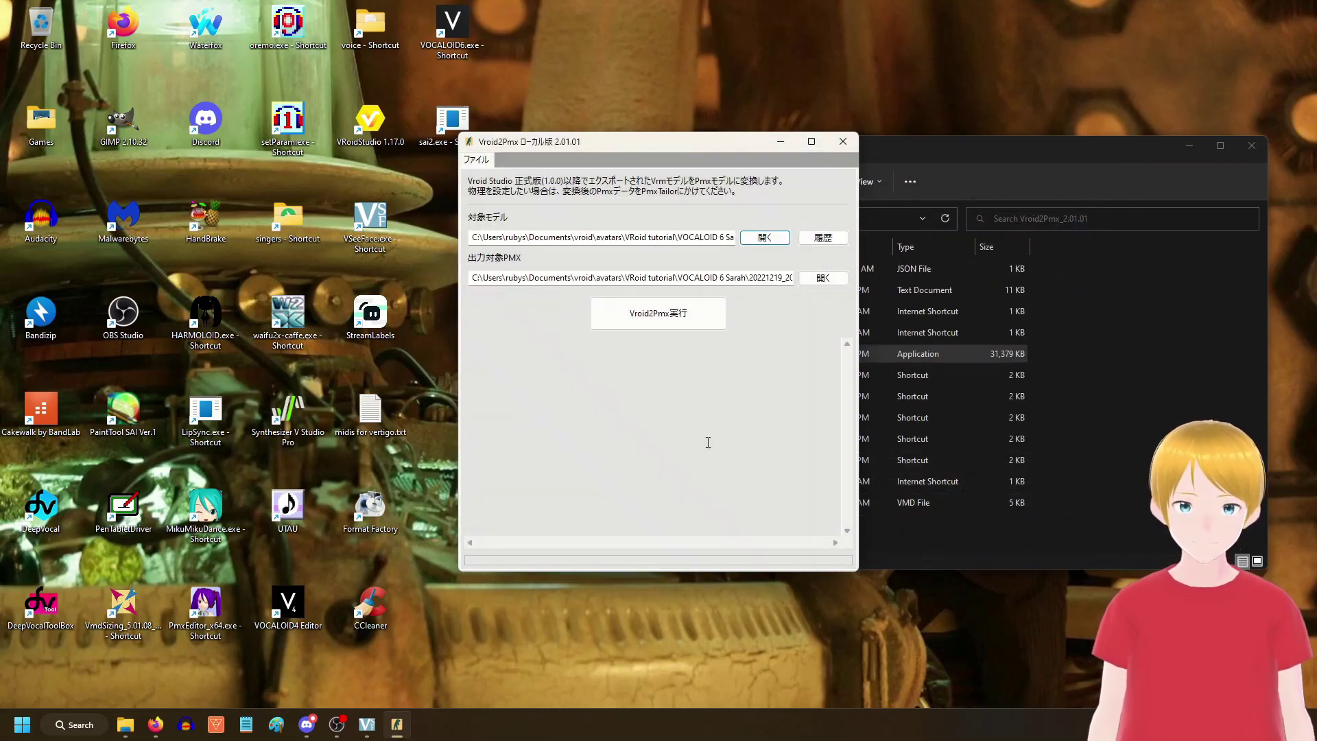
Step: Convert the loaded VRM model to PMX and close the converter once the conversion ends
left_click(675, 316)
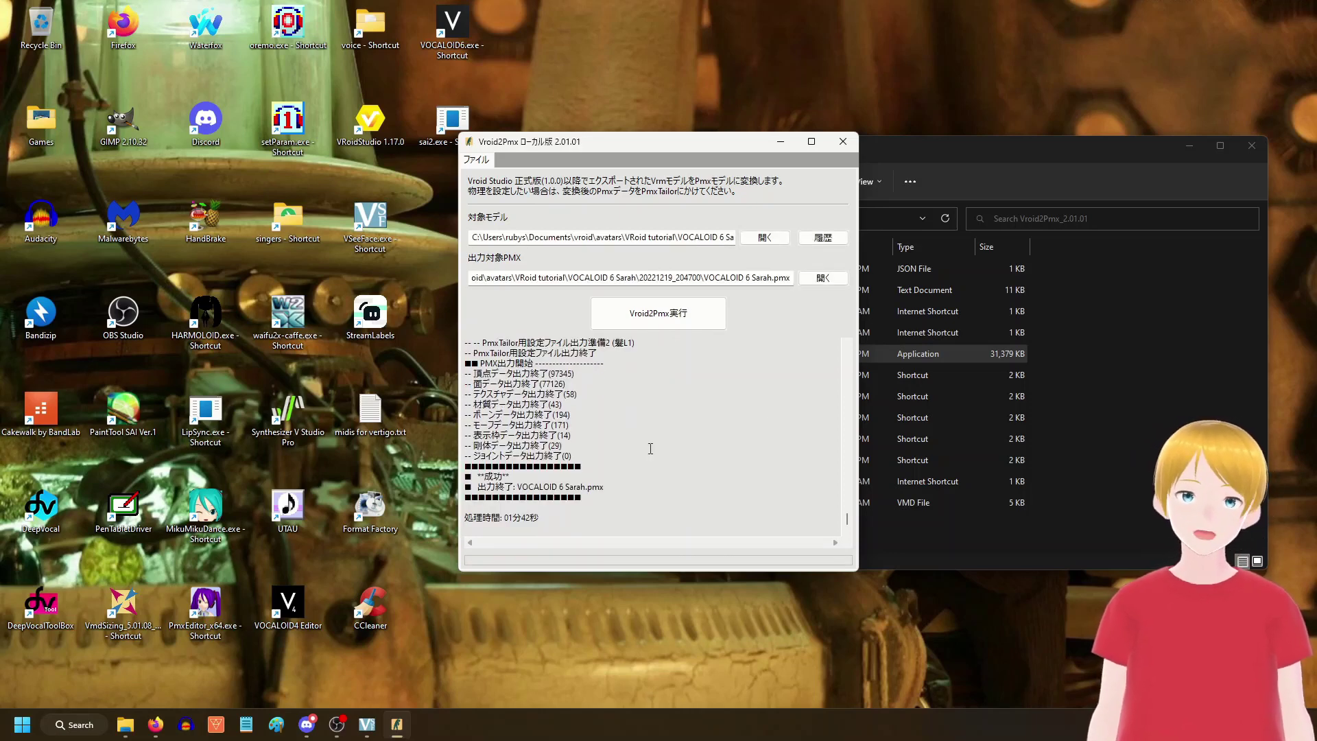
left_click(842, 141)
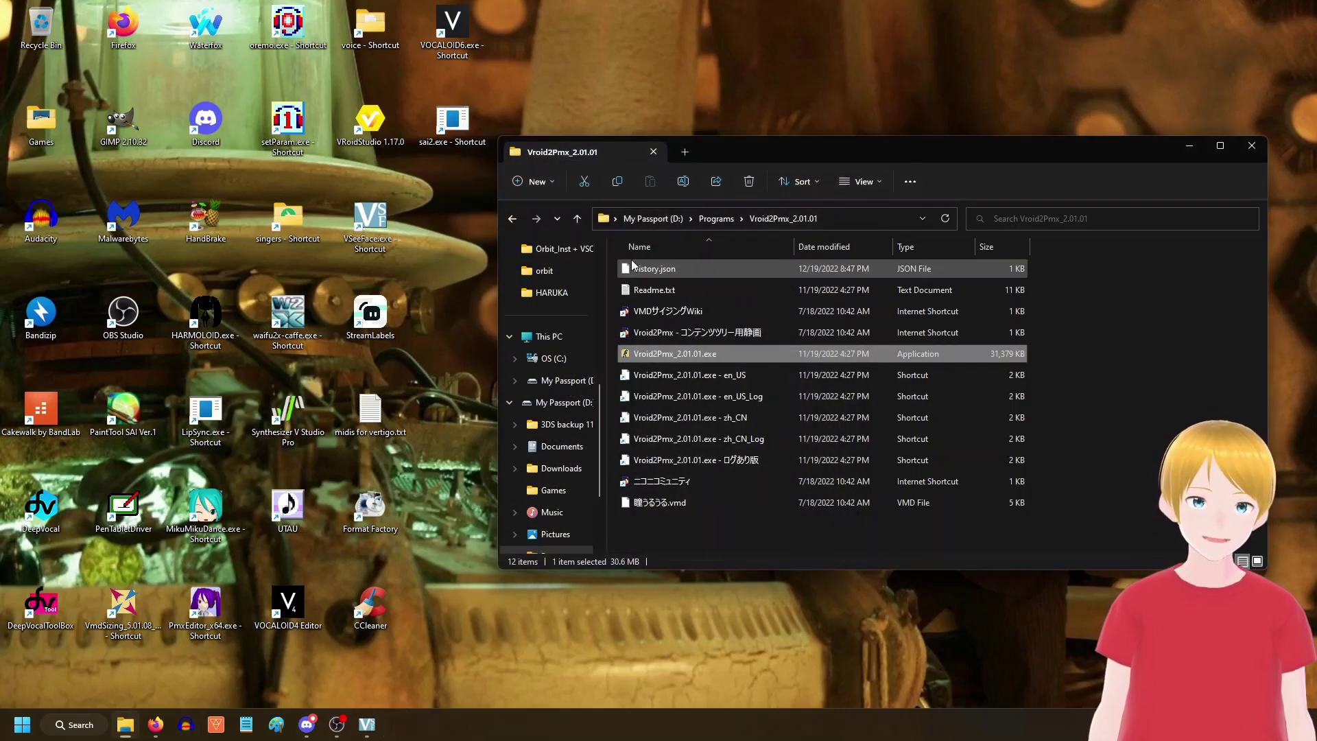
Step: Go to the PmxTailor_2.00.03 folder inside Programs and launch PmxTailor_2.00.03.exe
left_click(576, 218)
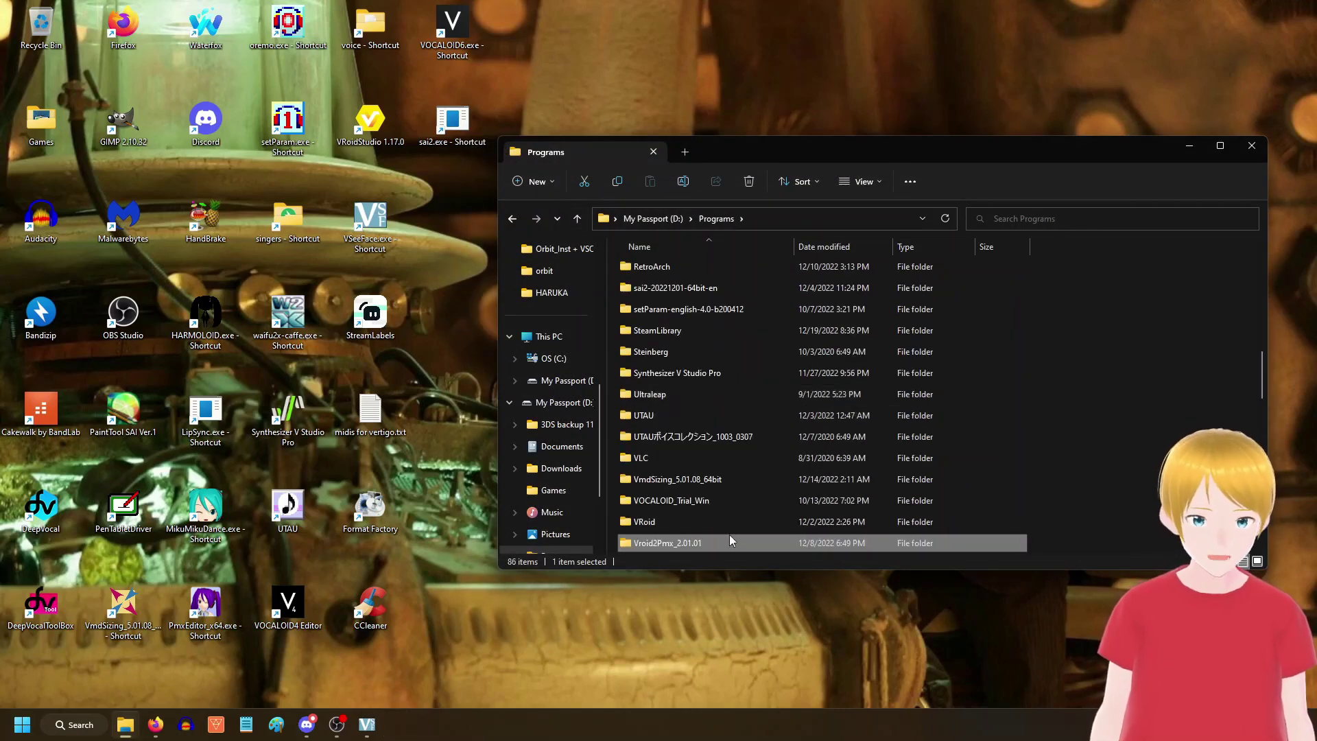
scroll(727, 524, "down", 2)
scroll(726, 519, "up", 4)
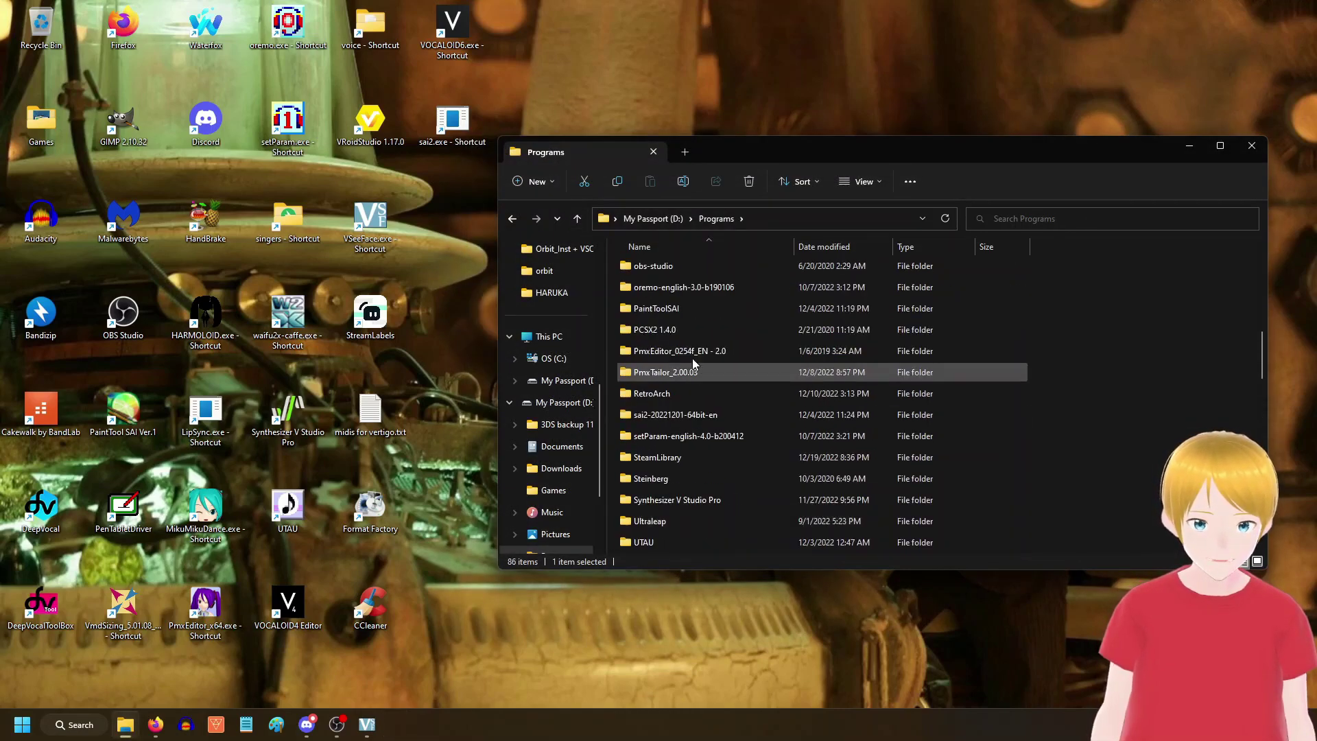
double_click(698, 377)
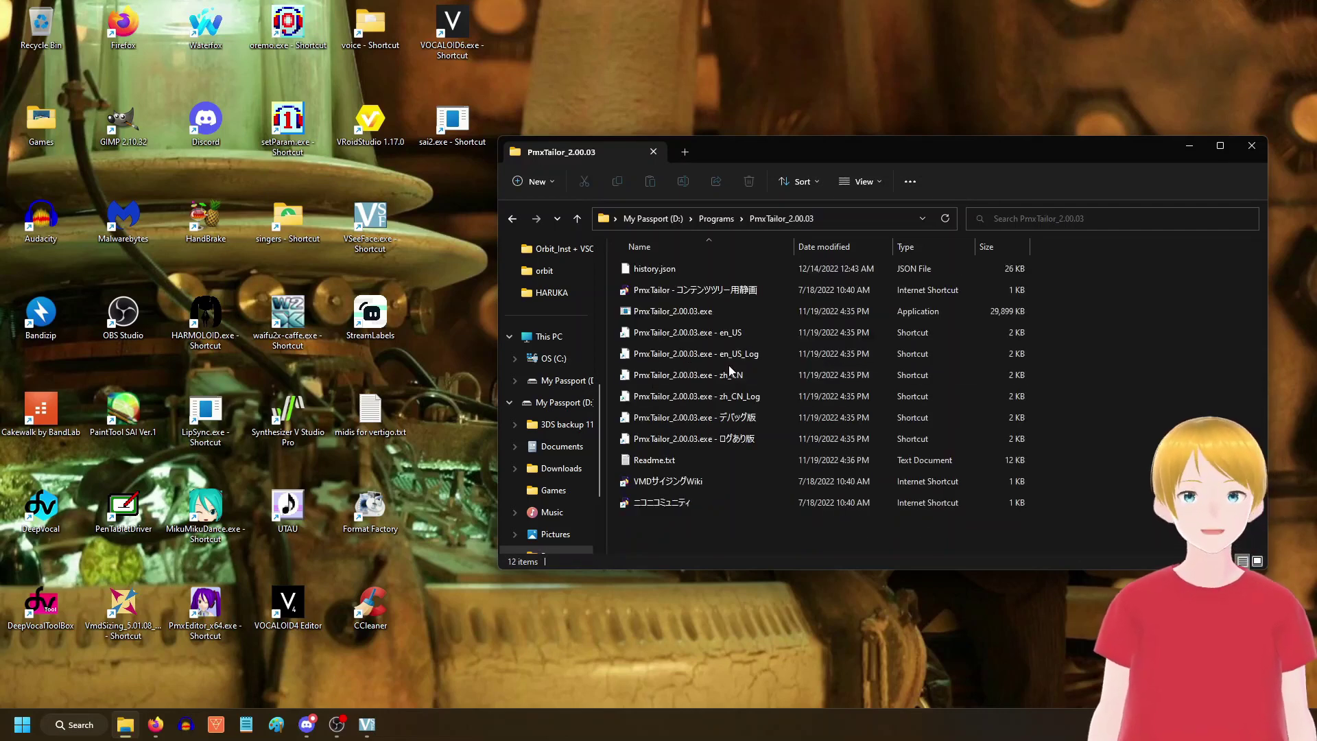
double_click(744, 312)
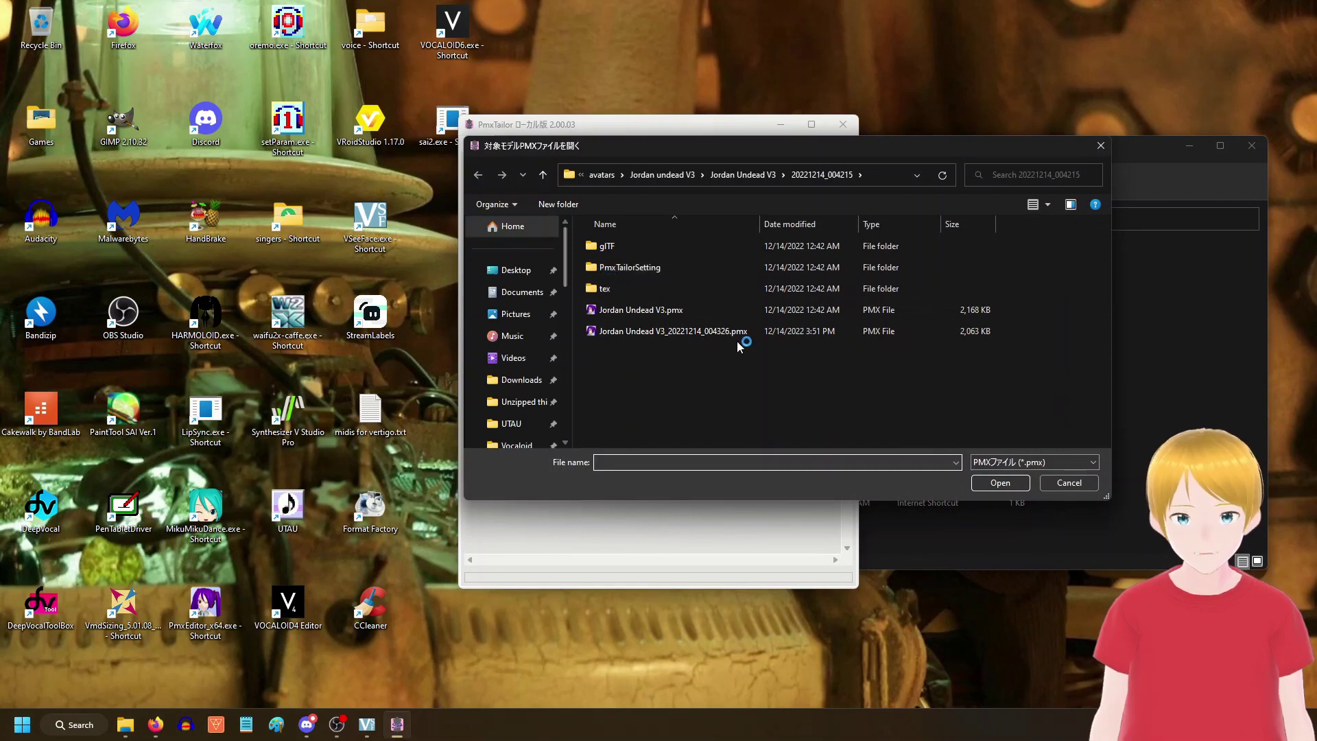
Step: Load VOCALOID 6 Sarah.pmx from the VRoid tutorial's VOCALOID 6 Sarah\20221219_204700 folder as the target model
left_click(595, 178)
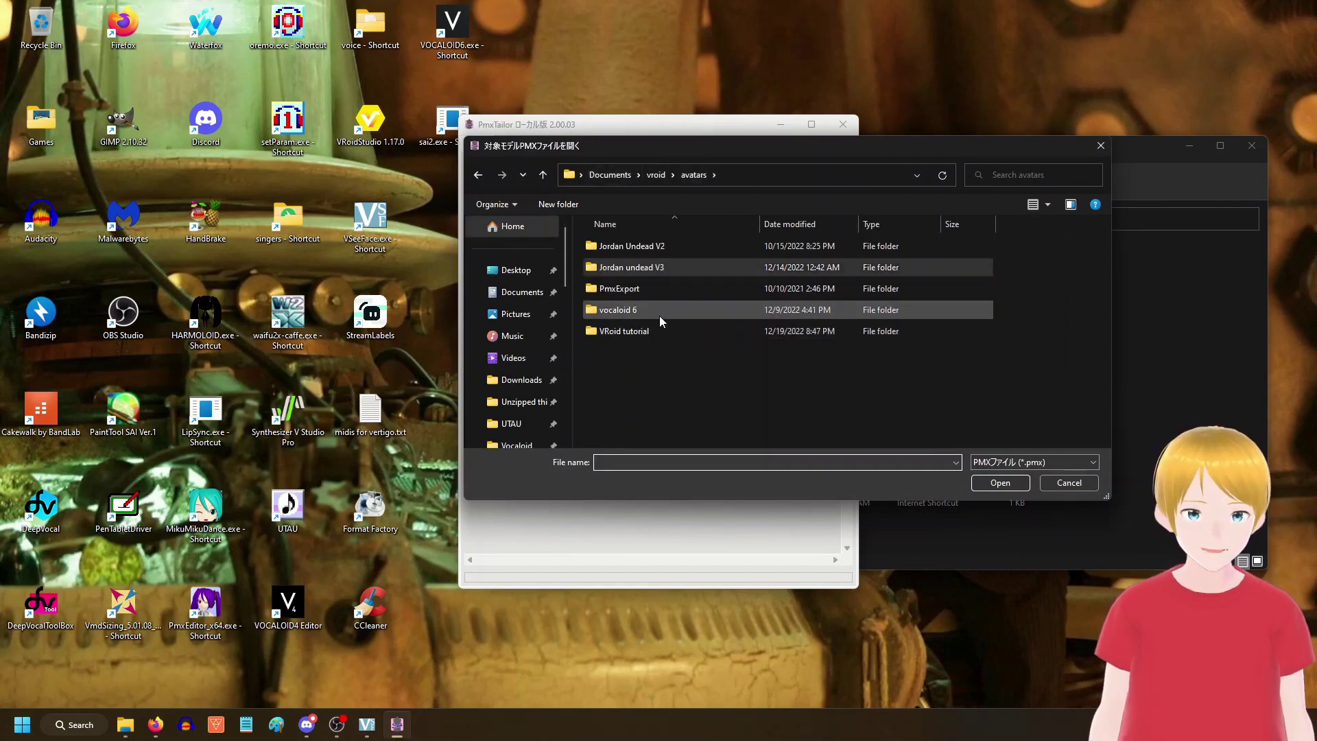
double_click(668, 336)
double_click(690, 248)
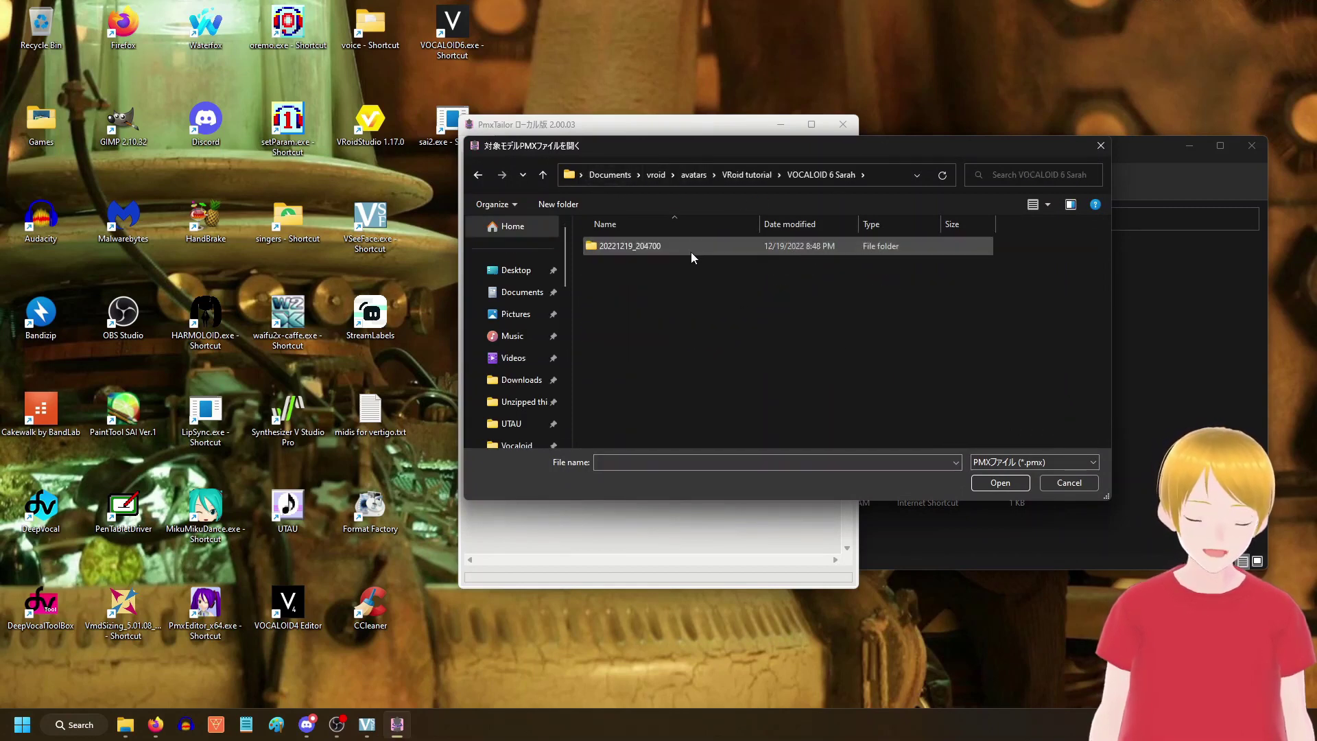
double_click(690, 251)
left_click(719, 312)
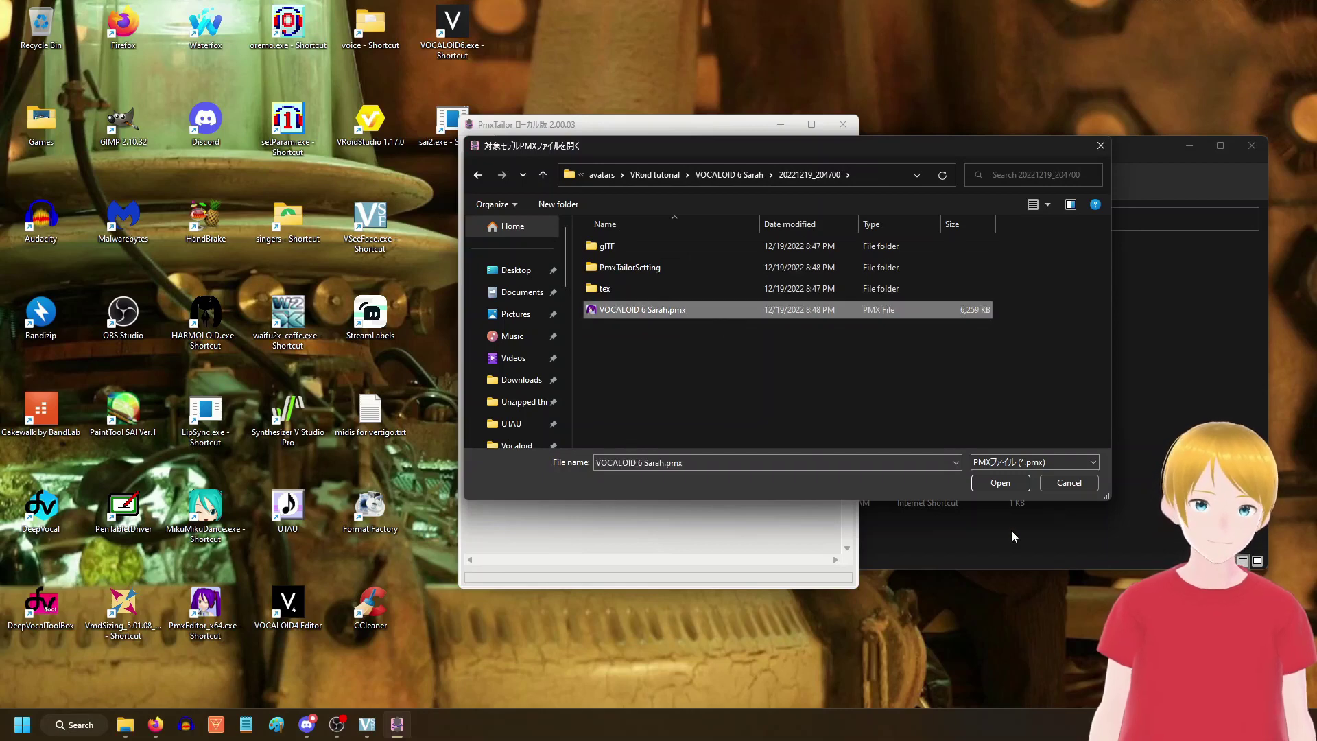
left_click(1006, 487)
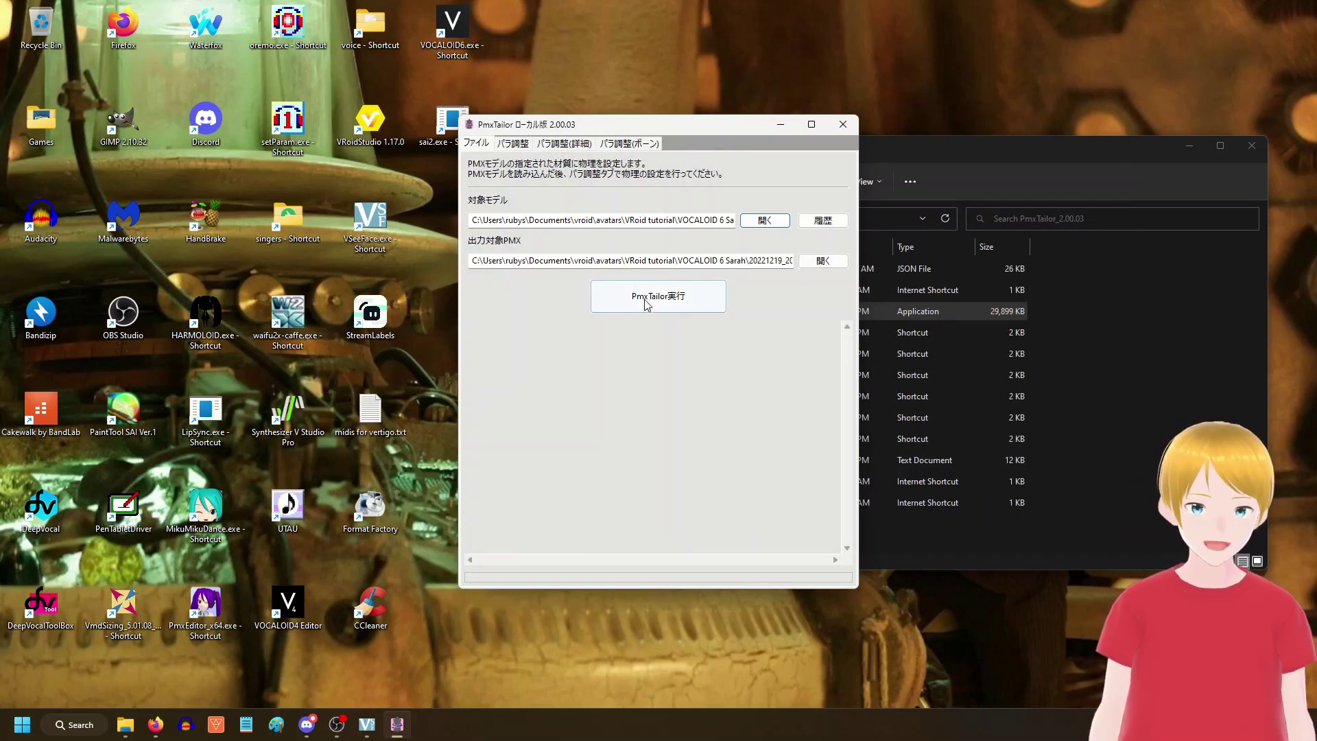
Step: Import the Vroid2Pmx physics settings 右胸.json, 左胸.json, 髪L1.json and 髪S1.json, and run PmxTailor on the model
left_click(515, 144)
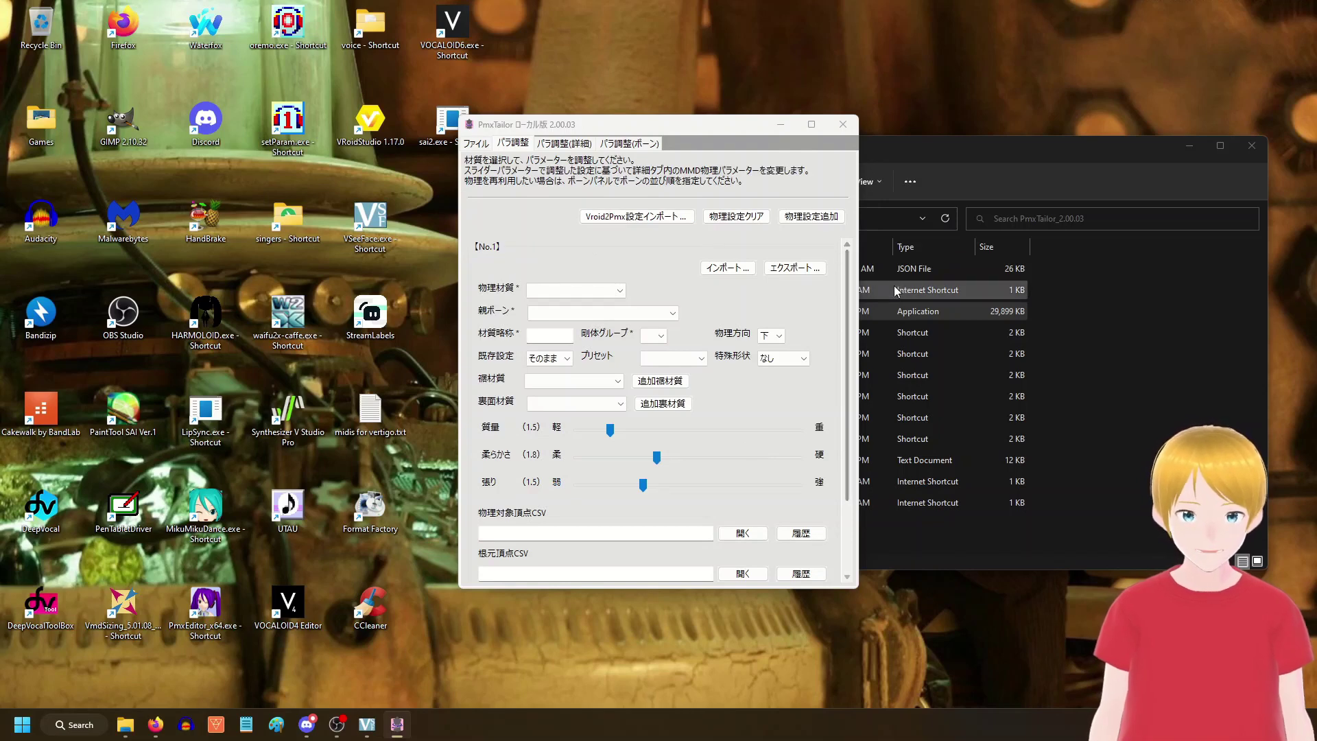
left_click(604, 223)
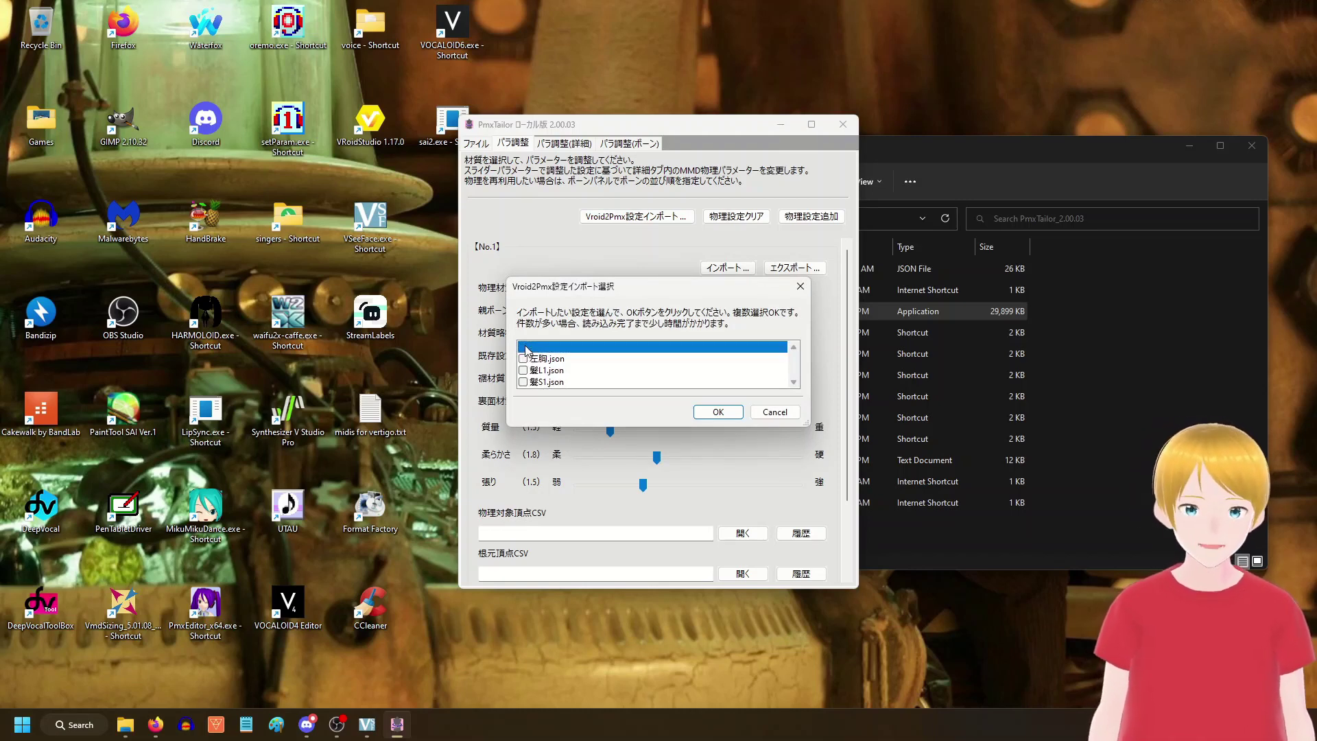
left_click(523, 358)
left_click(523, 370)
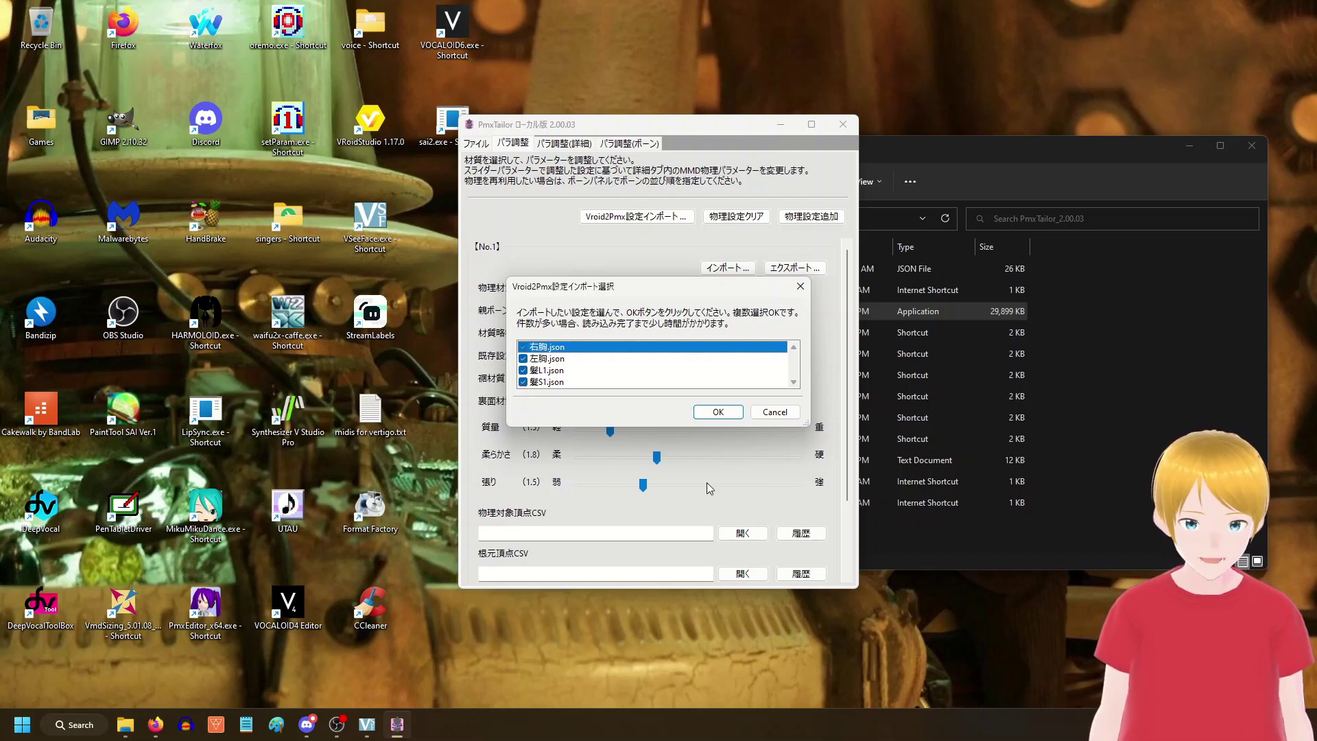
left_click(717, 411)
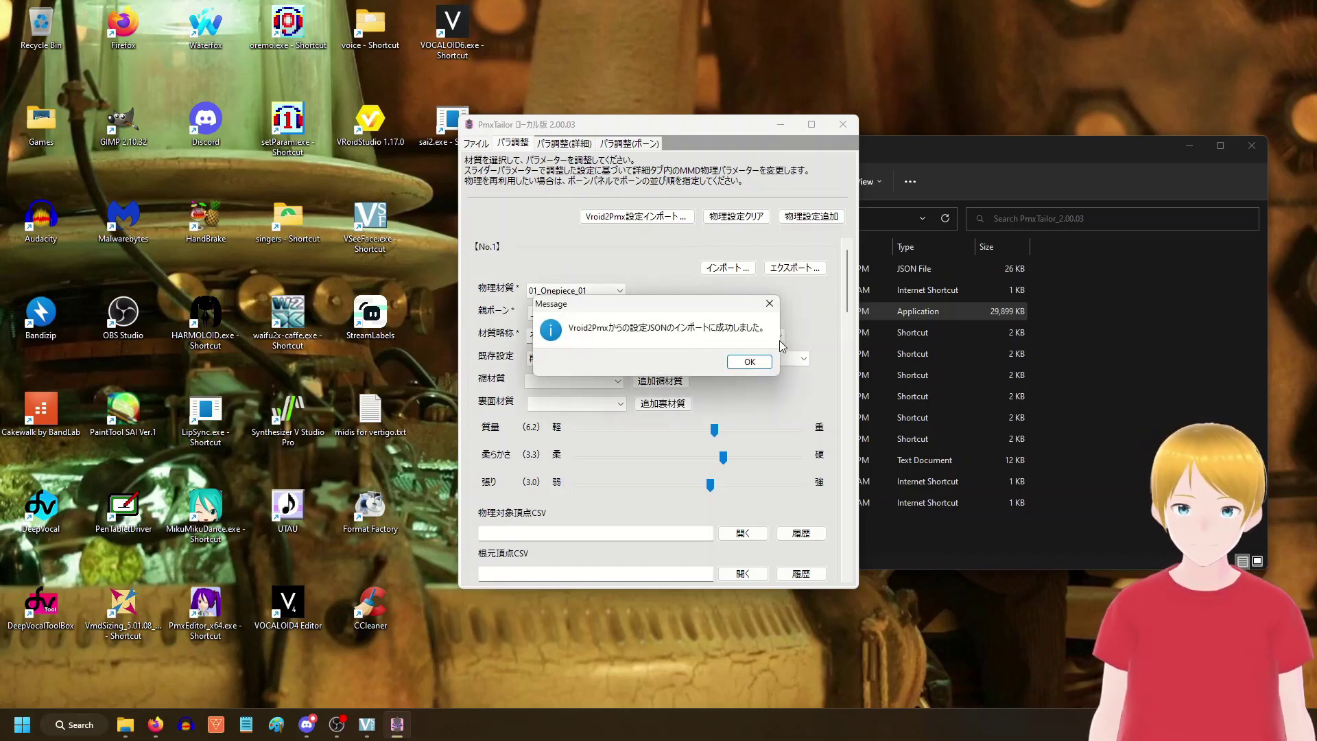
left_click(749, 362)
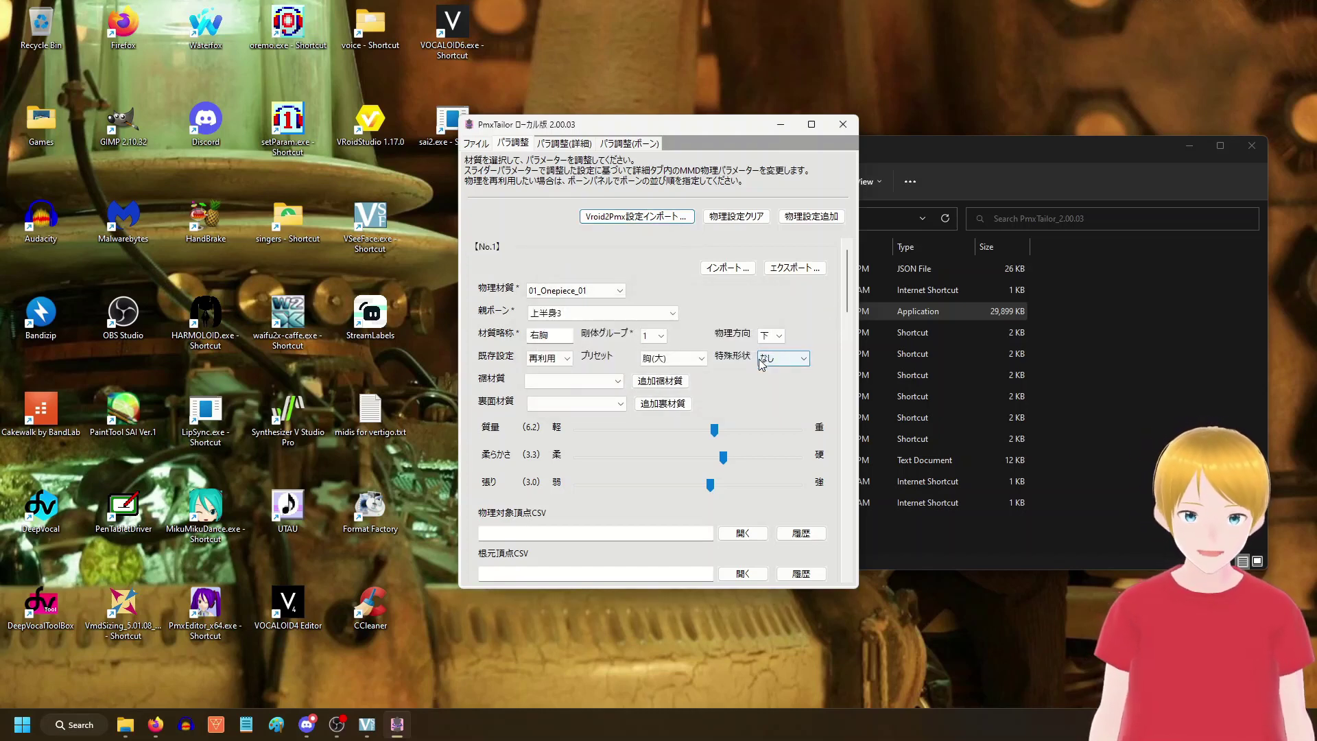
left_click(478, 145)
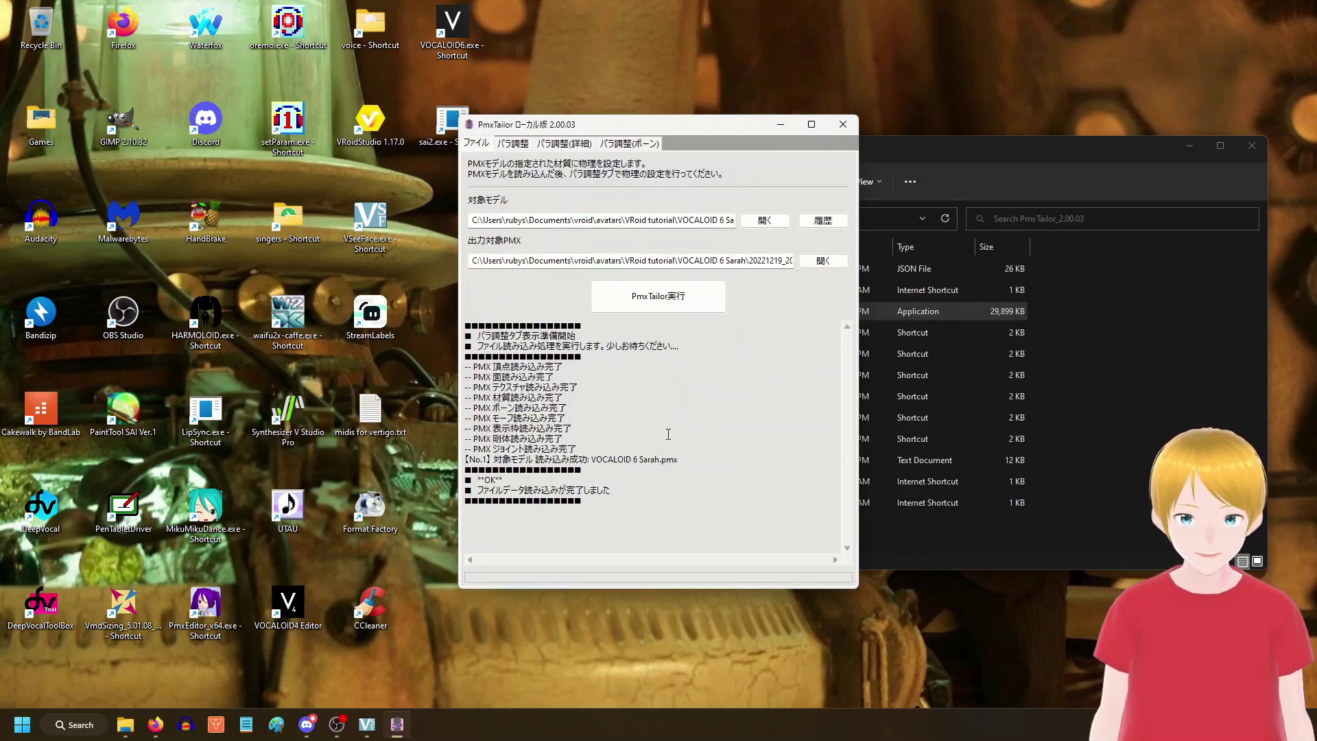
left_click(682, 302)
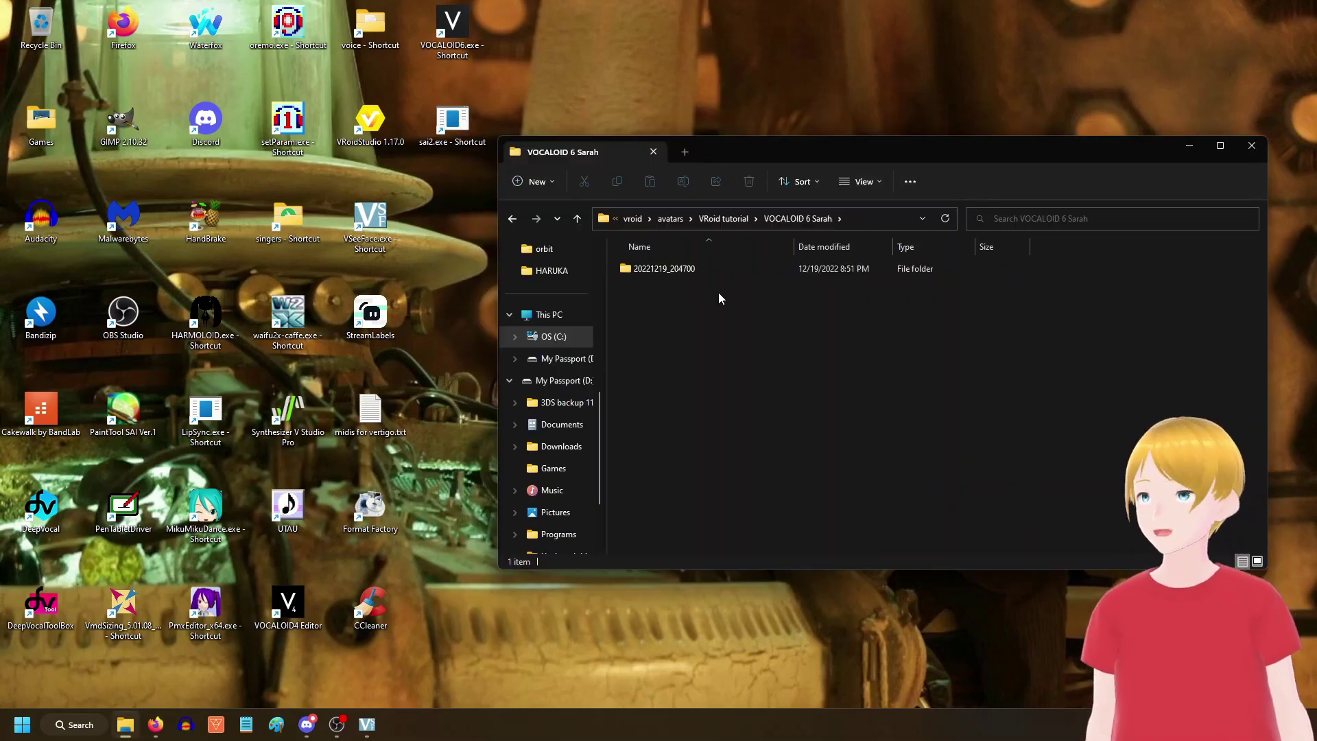
Step: Open VOCALOID 6 Sarah_20221219_204949.pmx from the 20221219_204700 folder in PMXEditor and maximize the model view
double_click(653, 269)
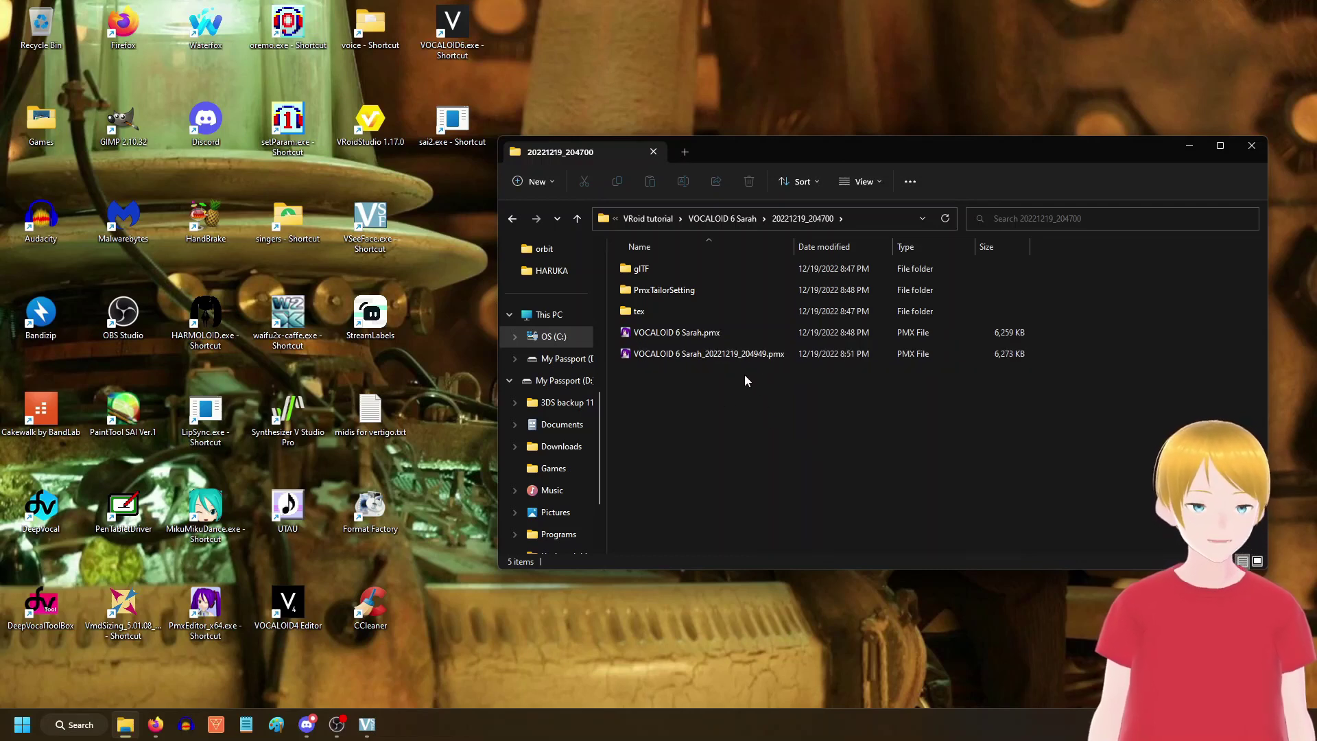
double_click(760, 353)
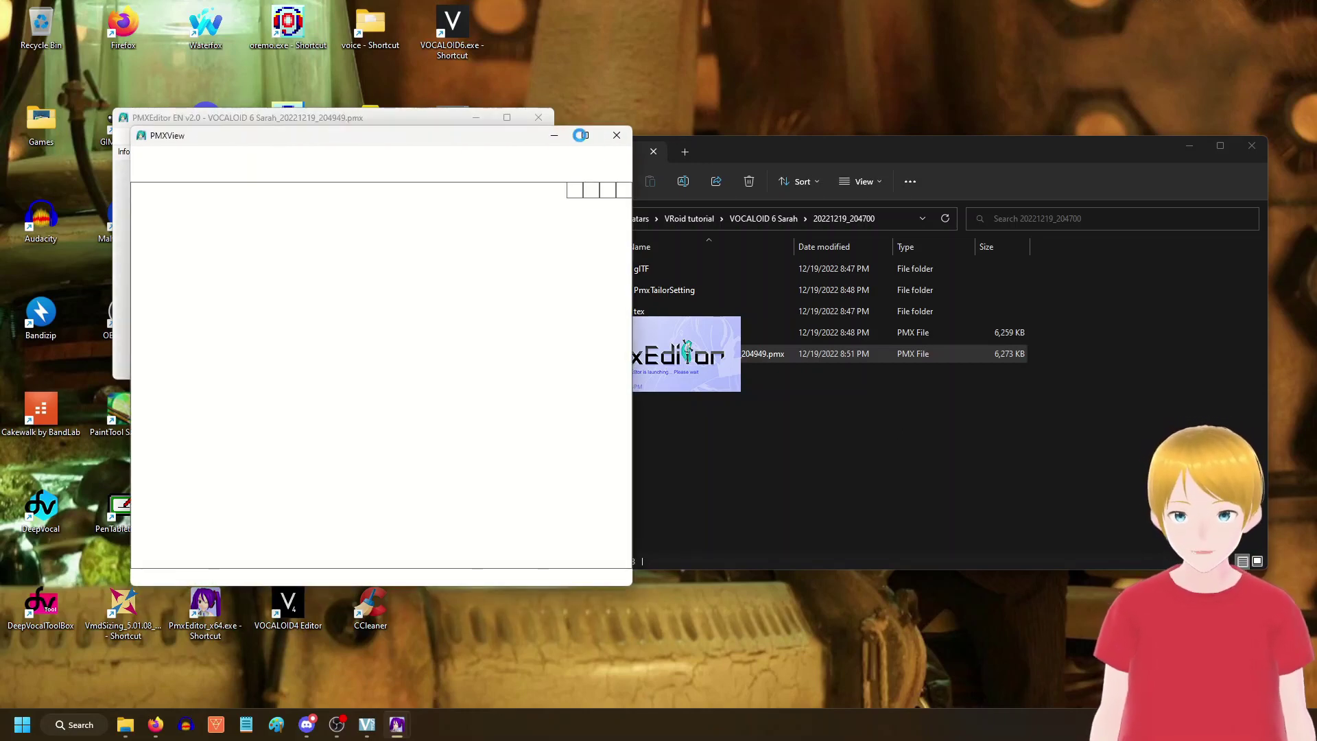
left_click(592, 137)
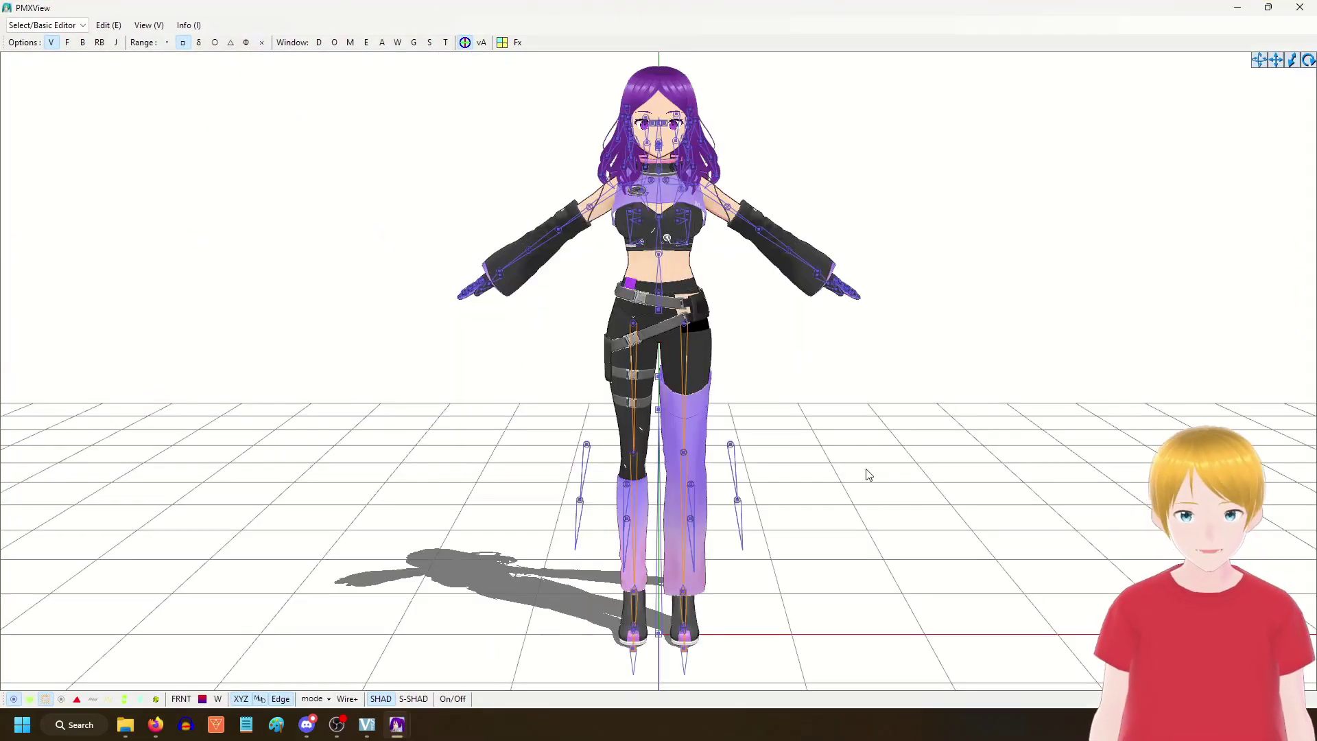
Step: Inspect the belts around the model's hips, and open the material masking window clear of the model
scroll(735, 273, "up", 10)
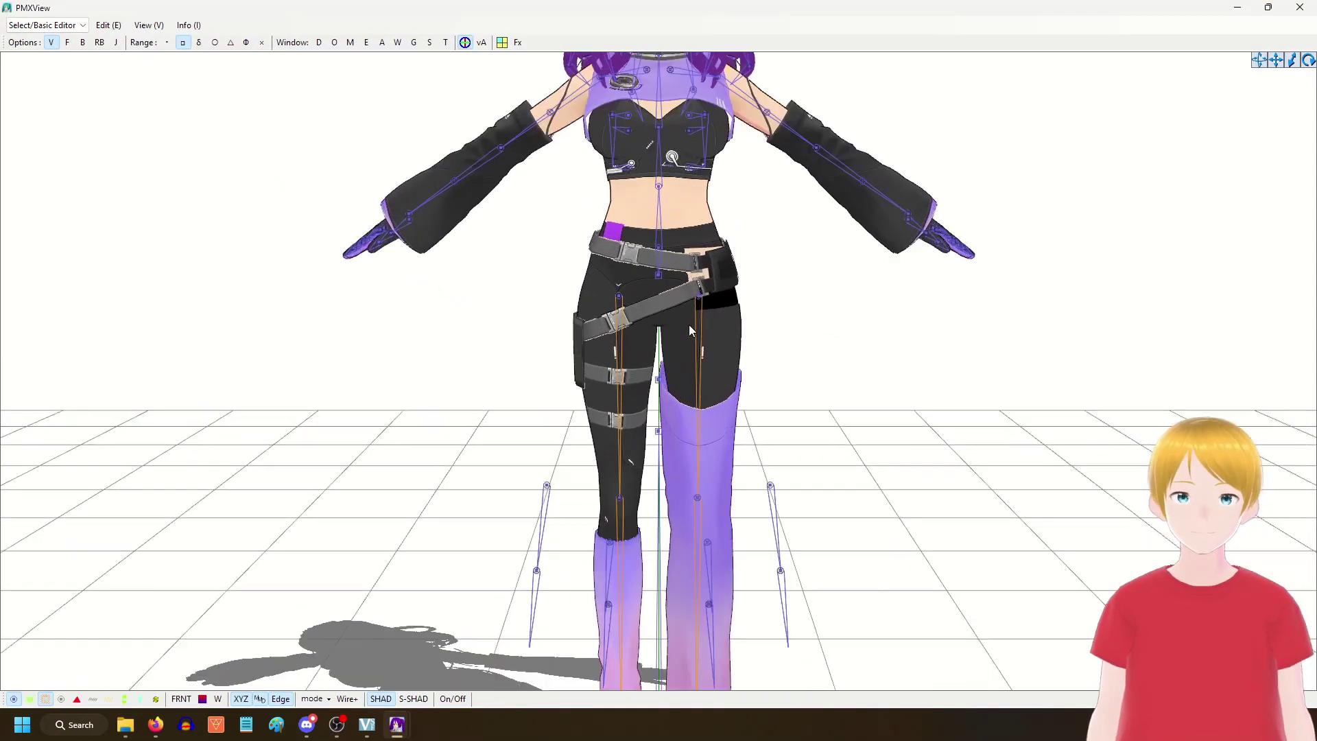
scroll(733, 406, "down", 5)
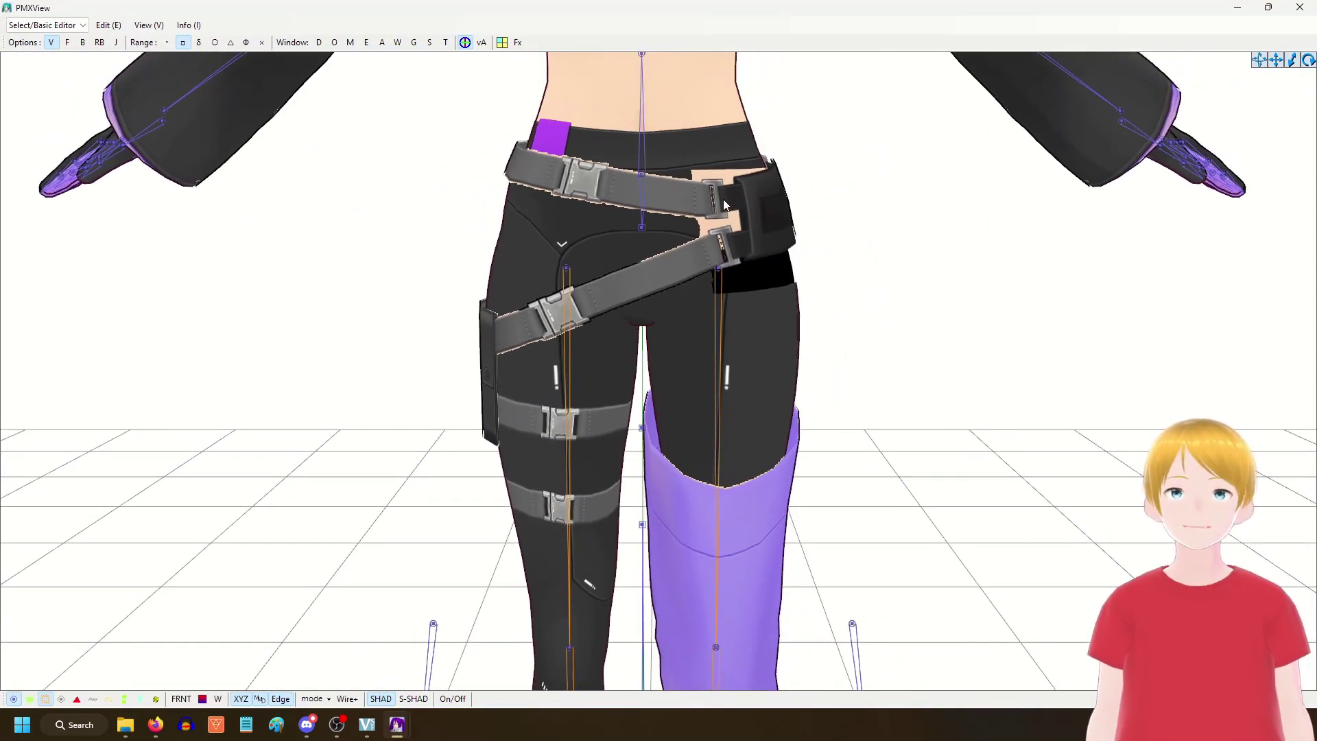
right_click_drag(742, 199, 794, 239)
scroll(794, 242, "down", 5)
scroll(793, 281, "down", 6)
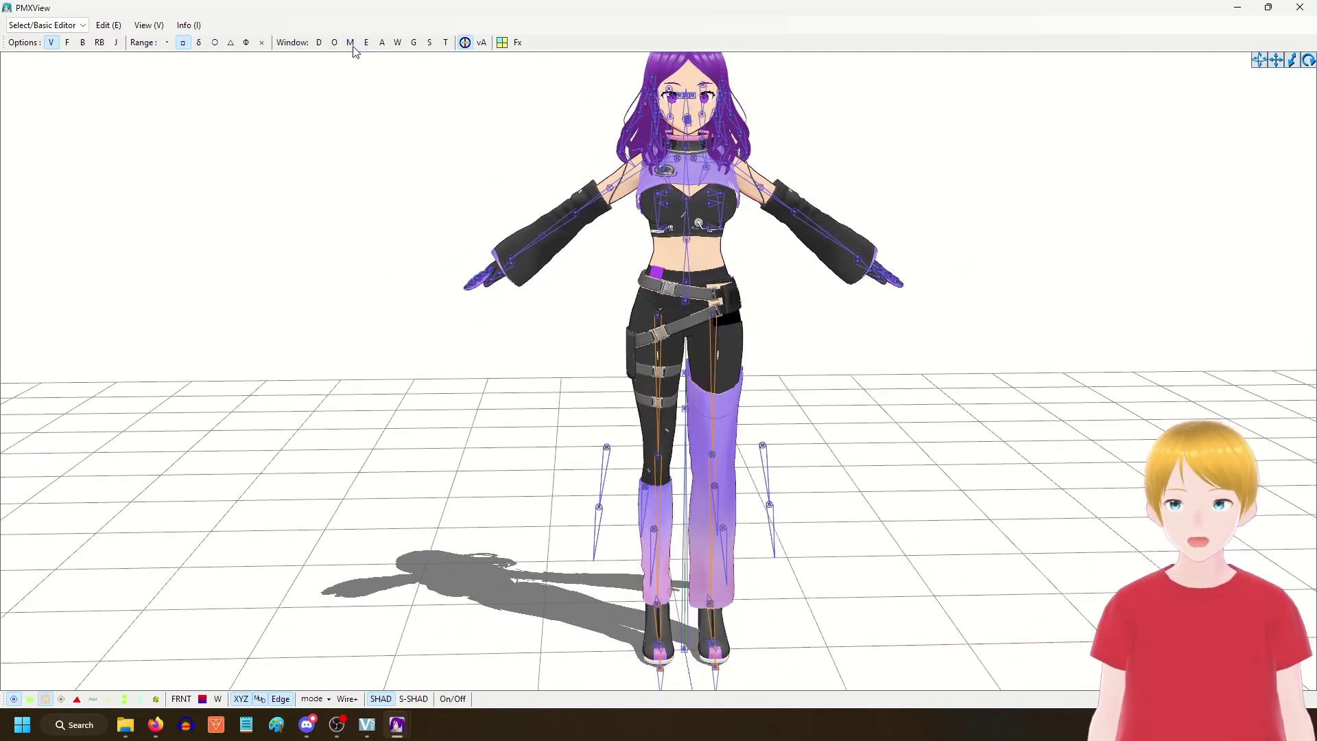
left_click(351, 42)
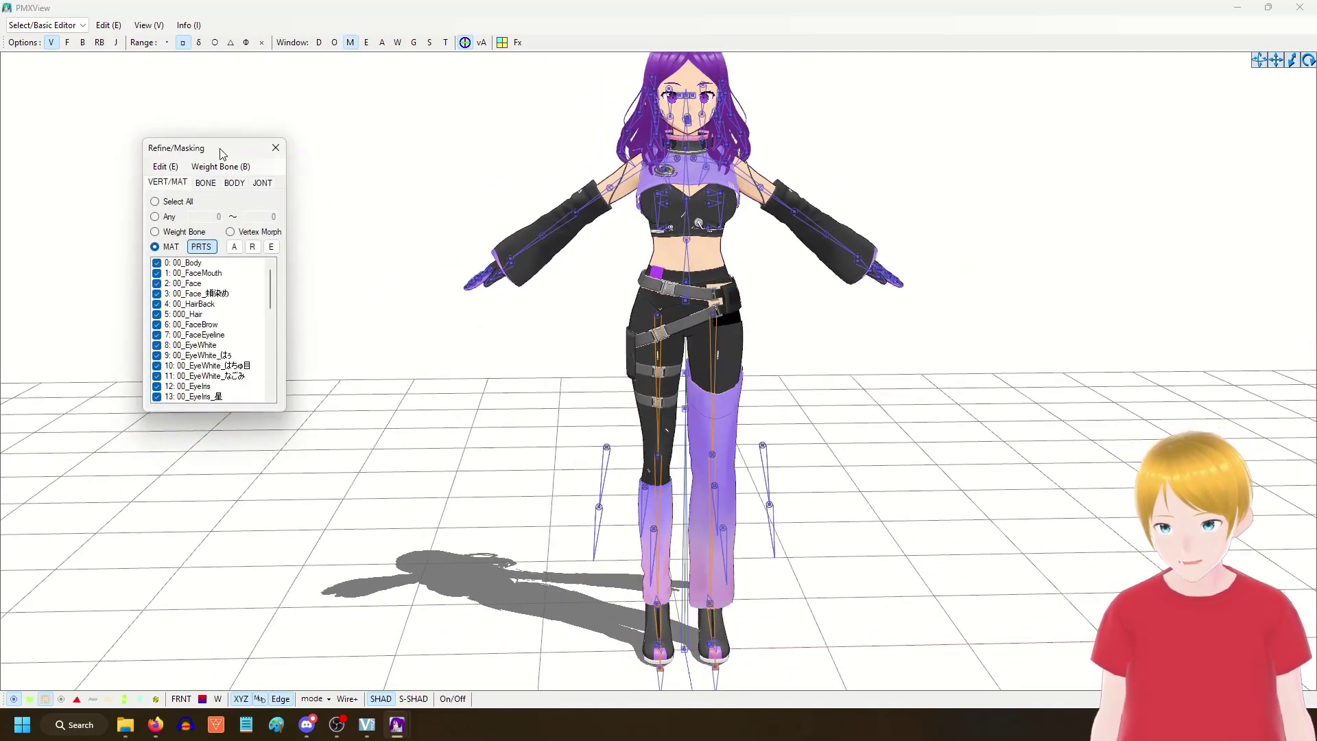
left_click_drag(225, 157, 204, 119)
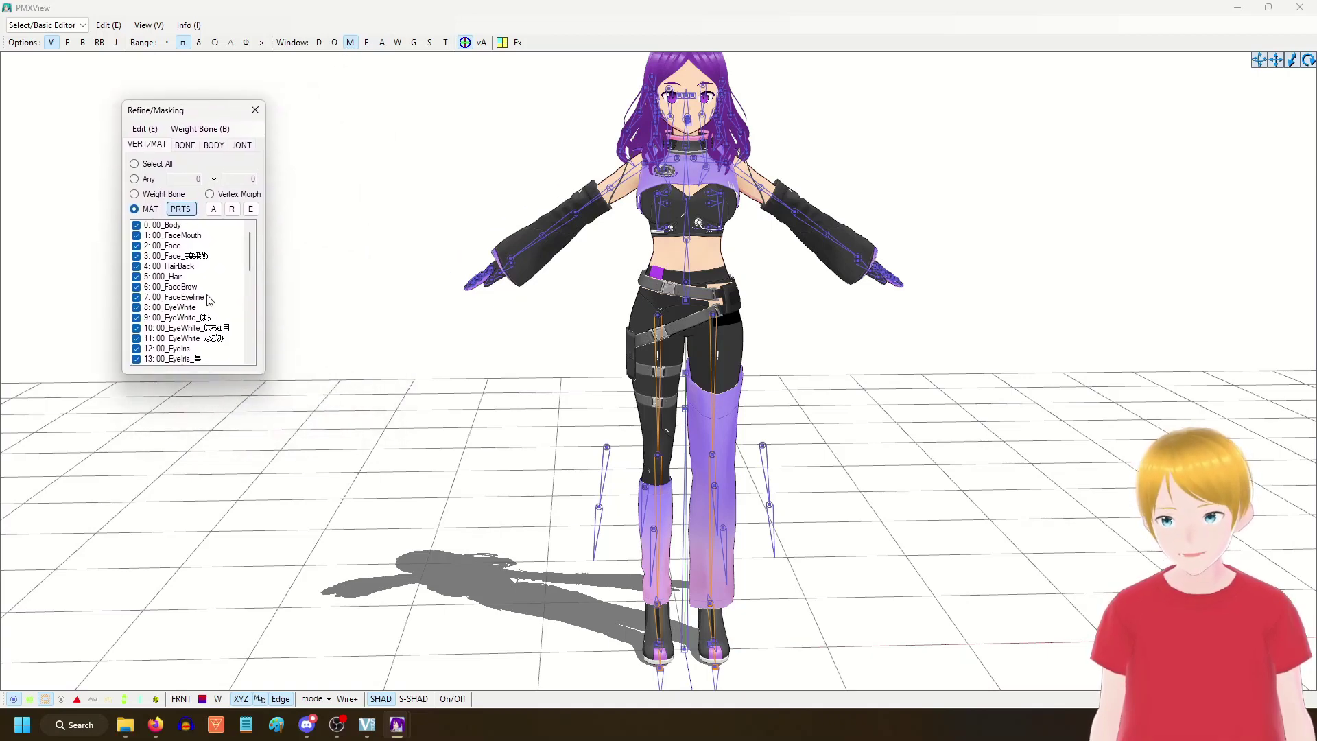
Step: Switch individual clothing materials off and on to identify the one forming the leggings, leaving 01_Onepiece_02 and its neighbours visible
scroll(583, 345, "up", 6)
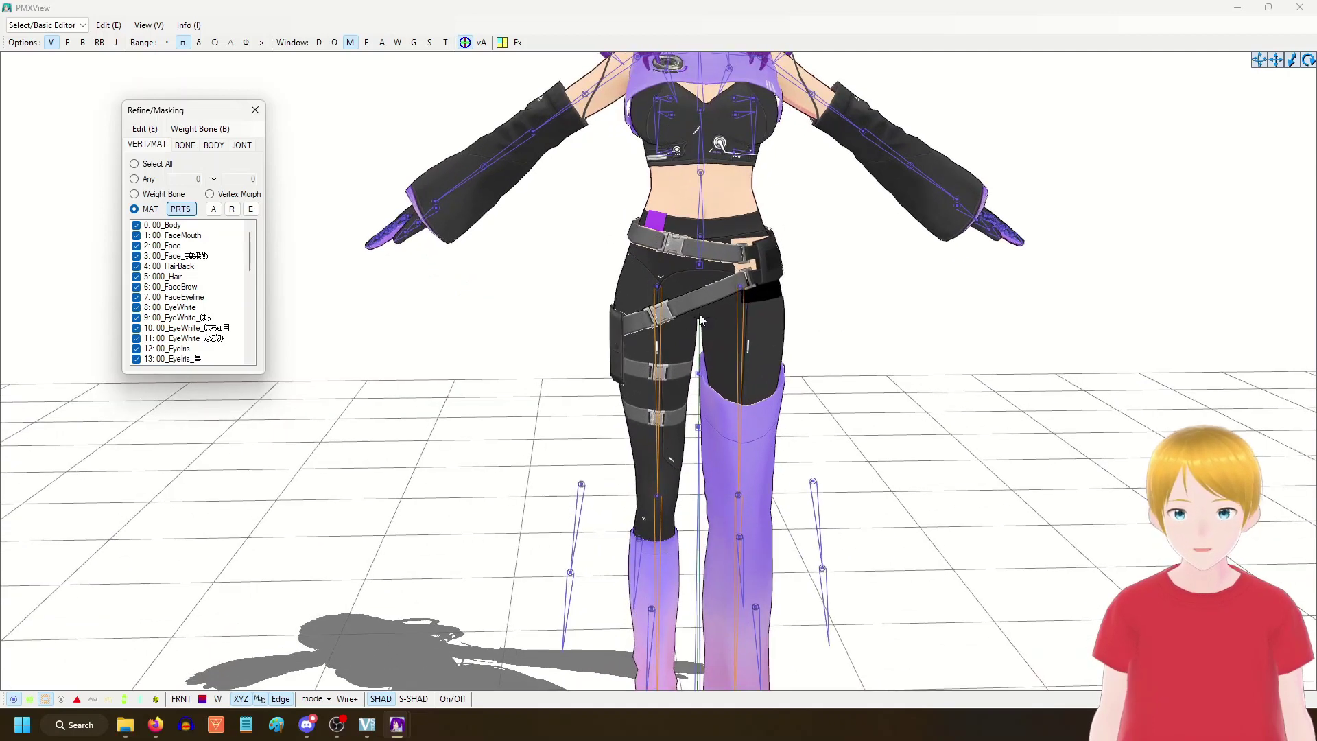
scroll(165, 295, "down", 6)
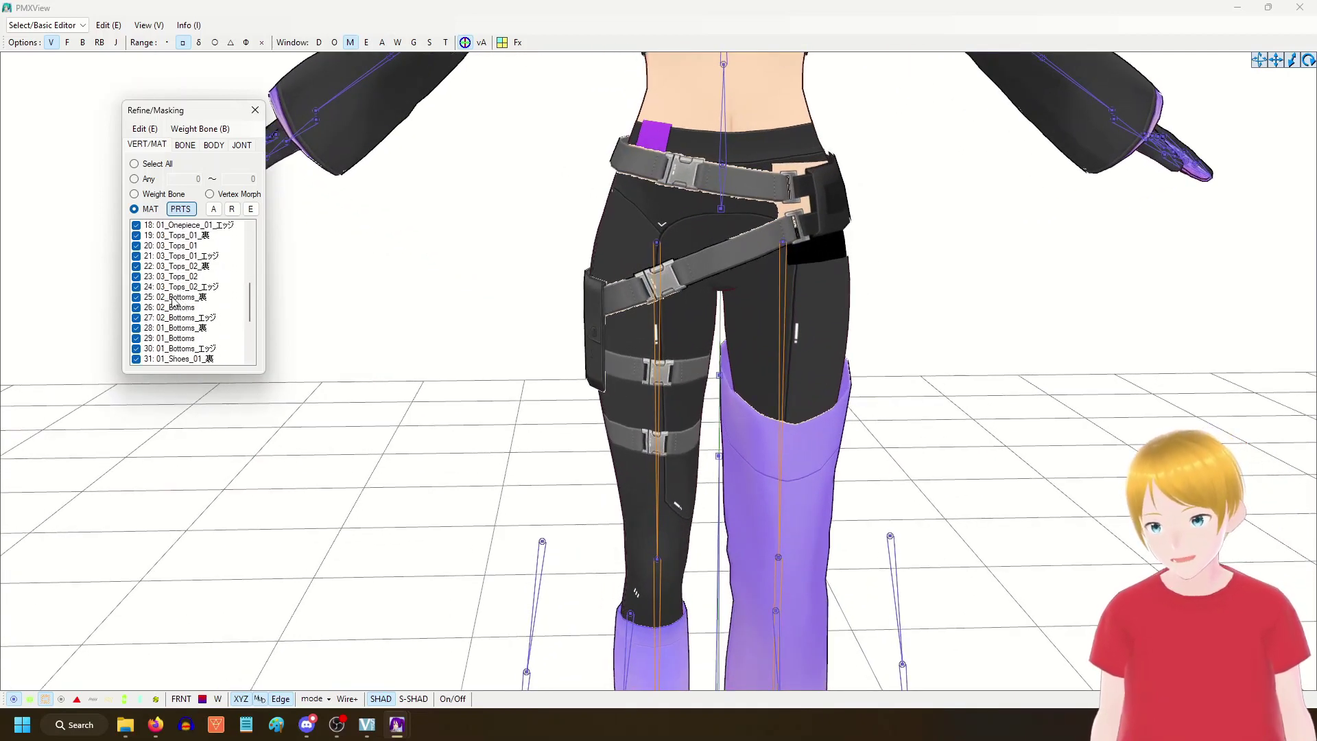
scroll(171, 302, "up", 3)
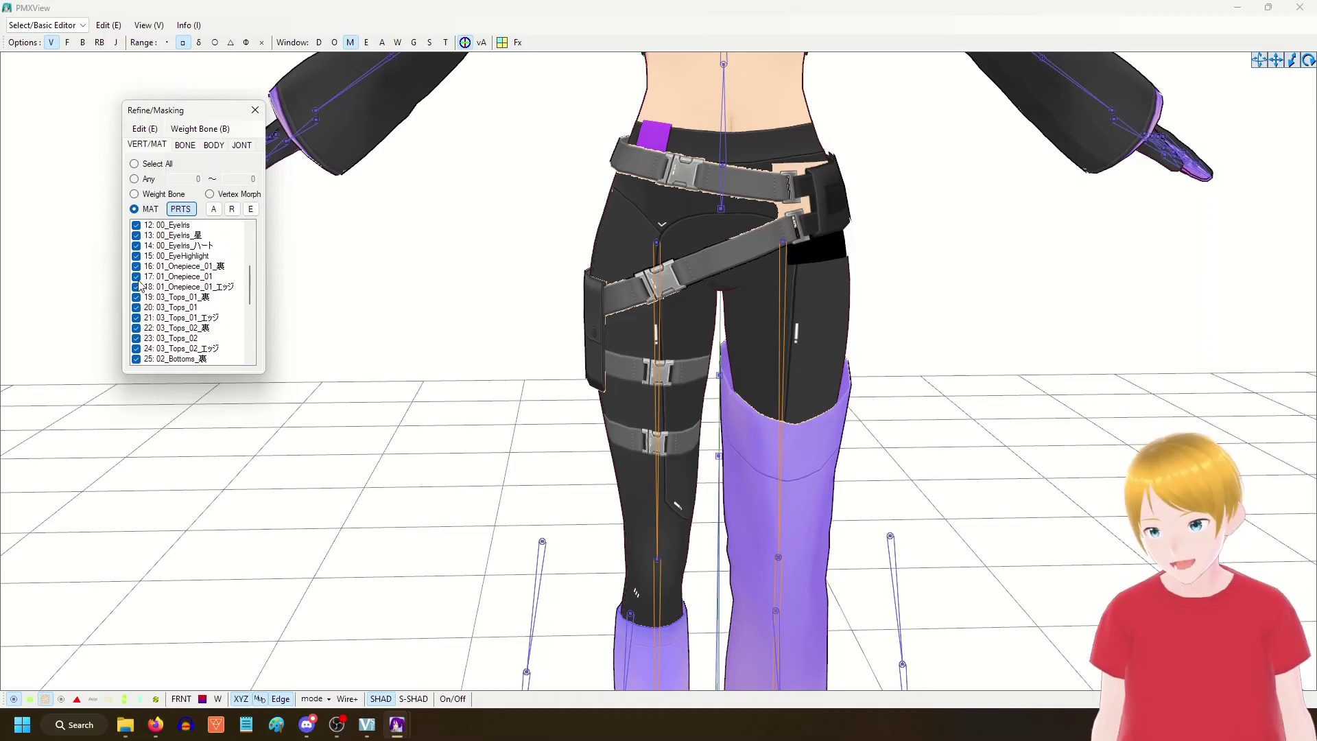
left_click(137, 277)
left_click(138, 266)
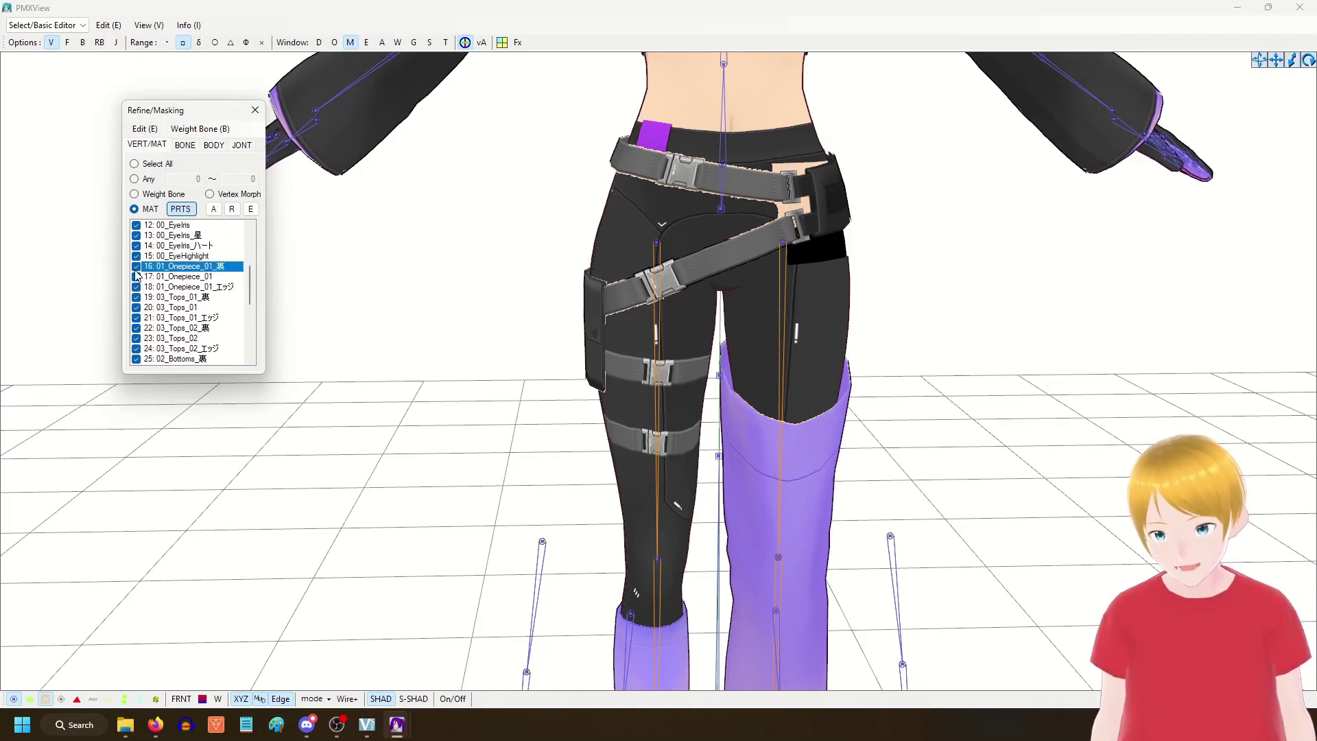
left_click(138, 307)
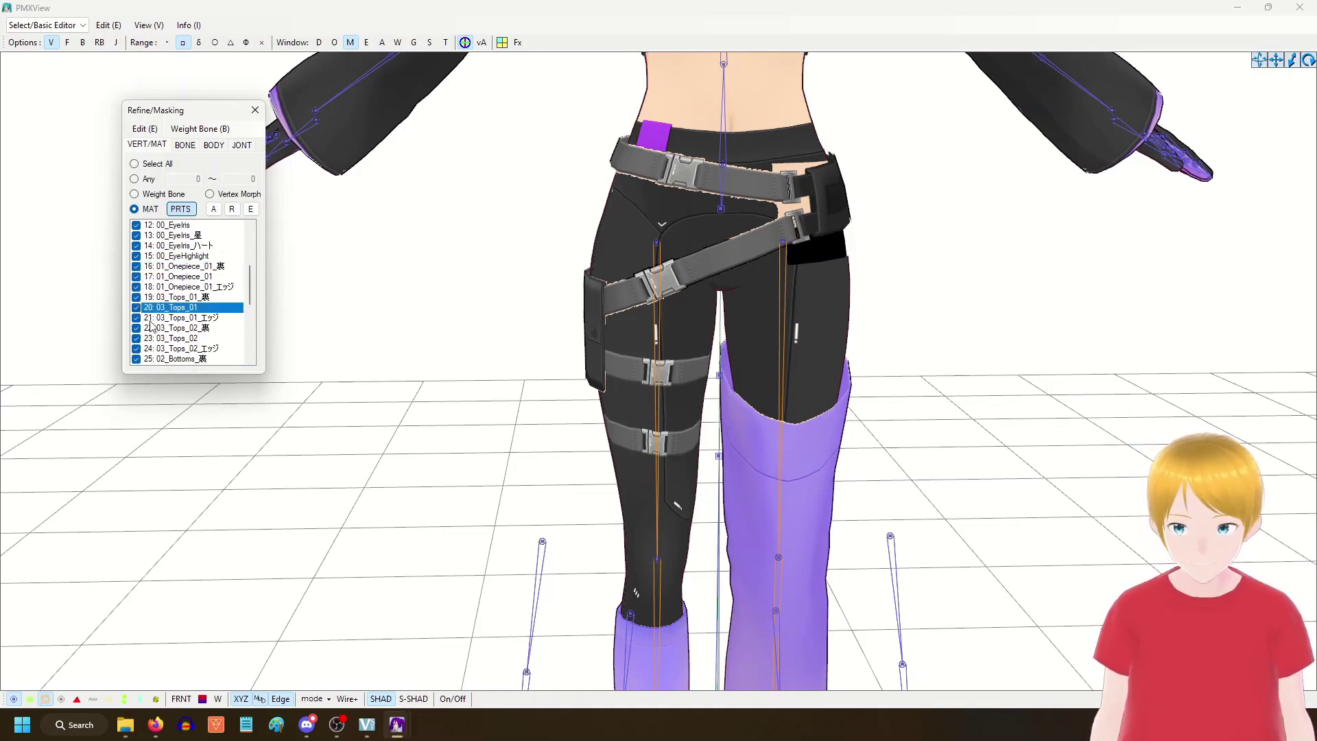
scroll(146, 310, "down", 4)
scroll(138, 274, "down", 3)
left_click(137, 348)
left_click(140, 289)
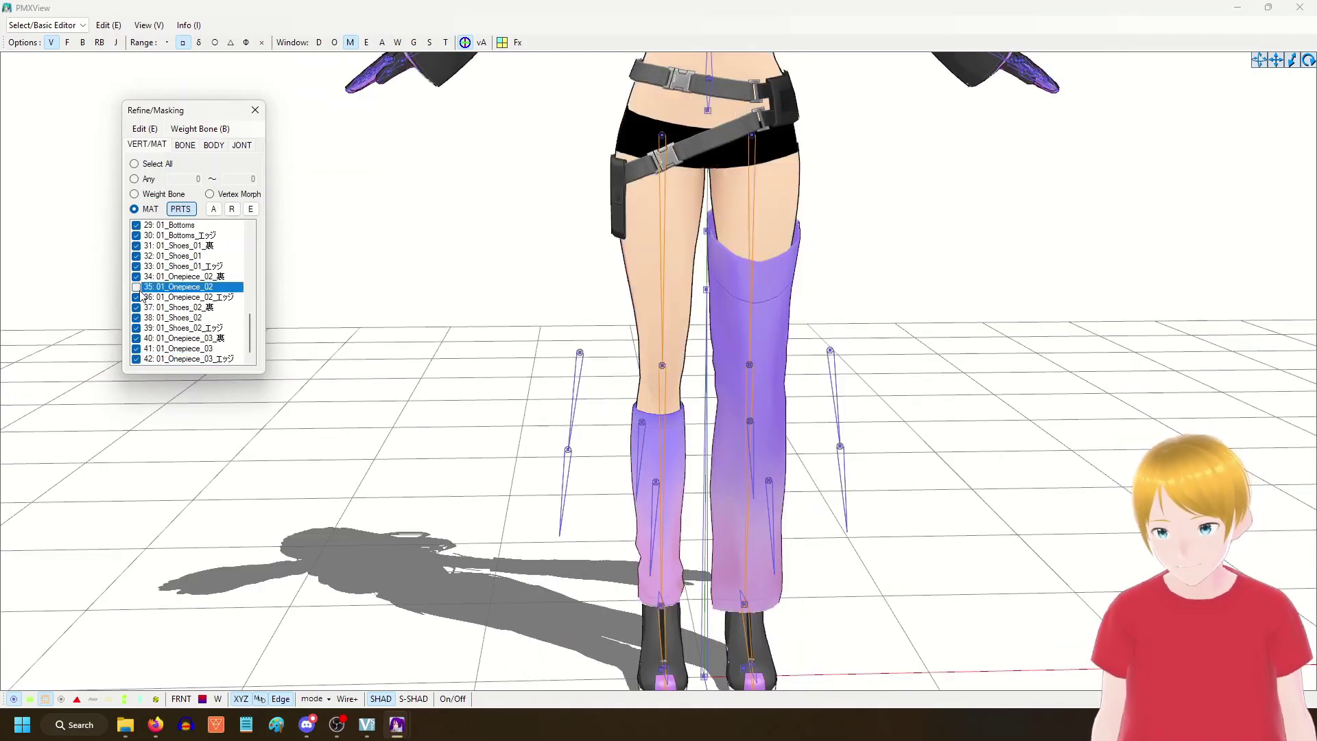
left_click(180, 277)
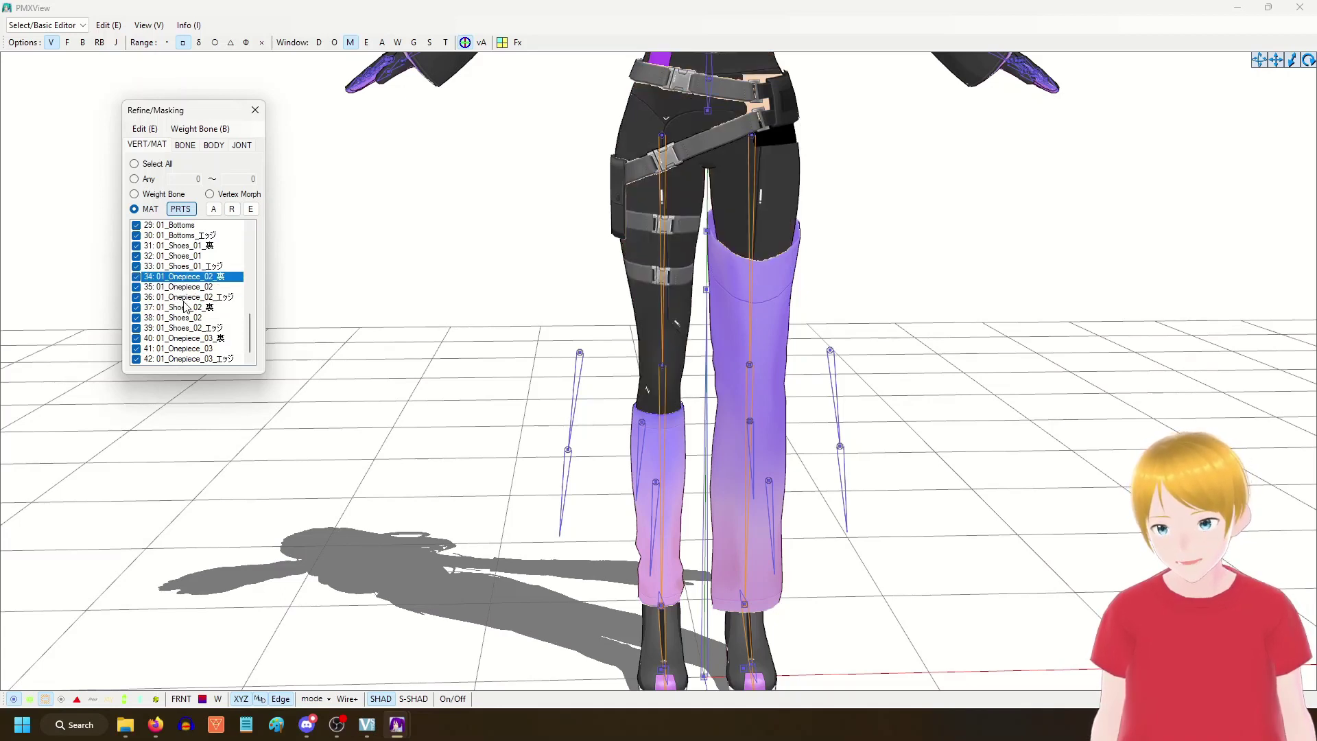
left_click(184, 300)
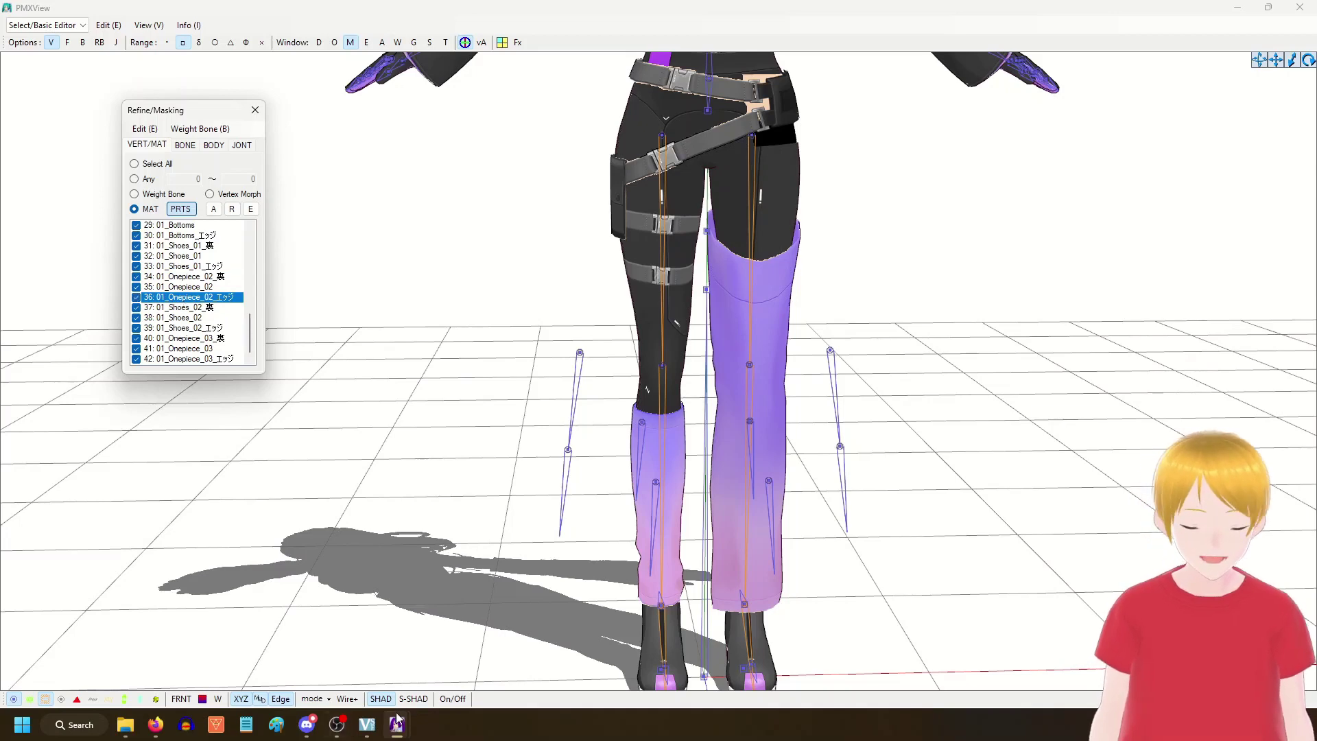
Step: Select the three 01_Onepiece_02 materials, numbers 34 to 36, in the main editor's material list
mouse_move(398, 720)
left_click(352, 632)
left_click(217, 153)
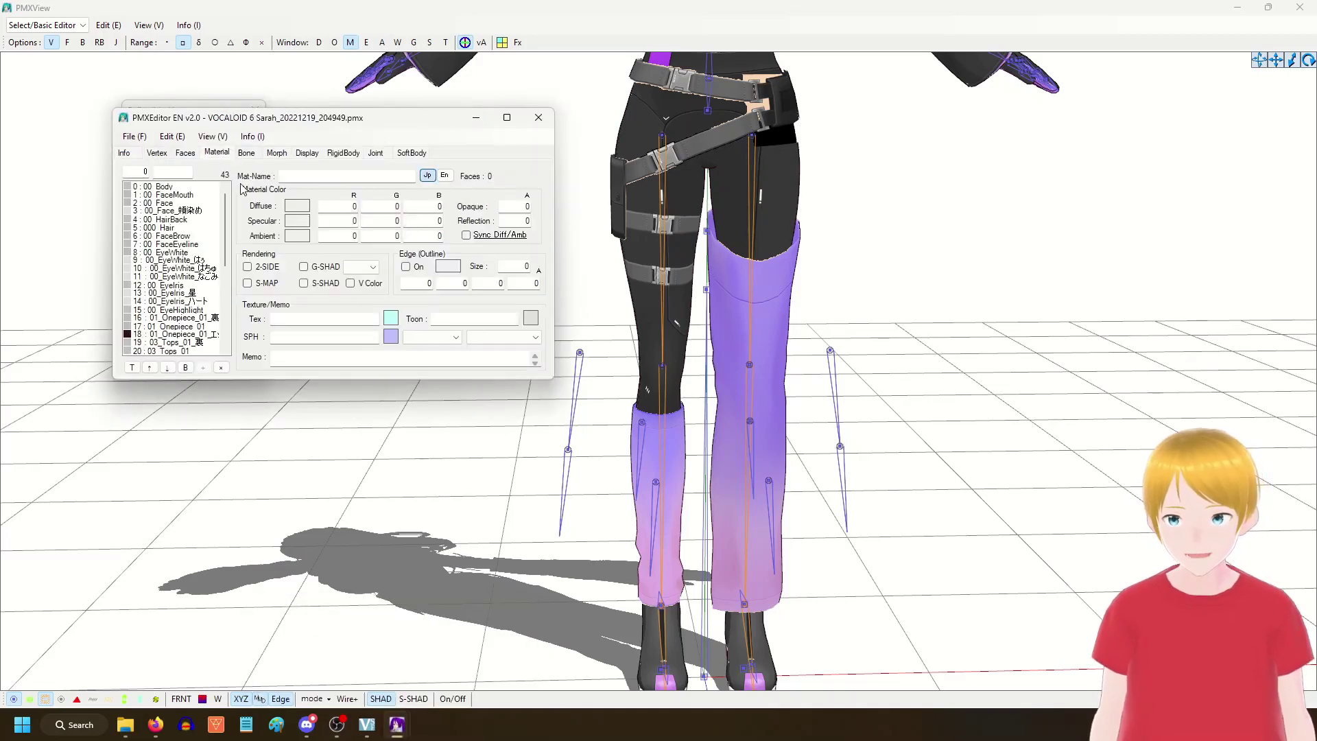
scroll(216, 250, "up", 3)
left_click_drag(276, 122, 504, 194)
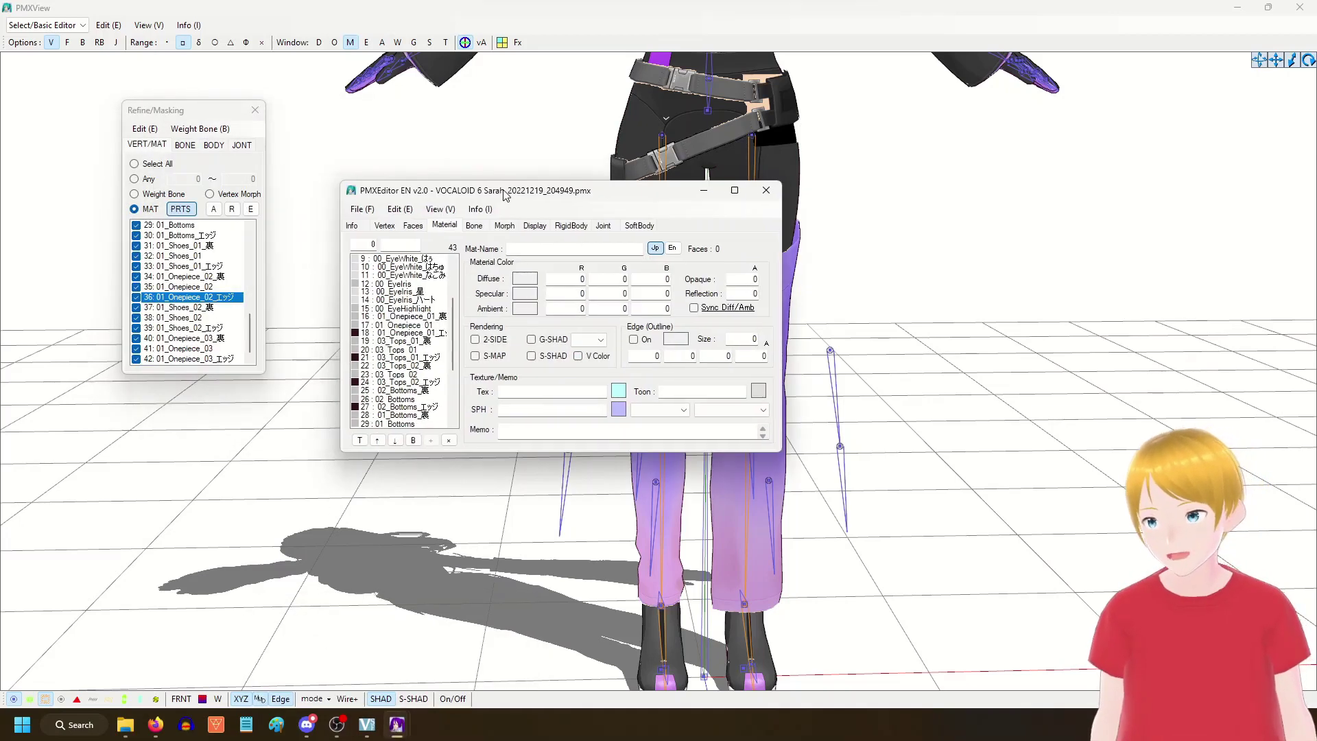
scroll(405, 332, "down", 1)
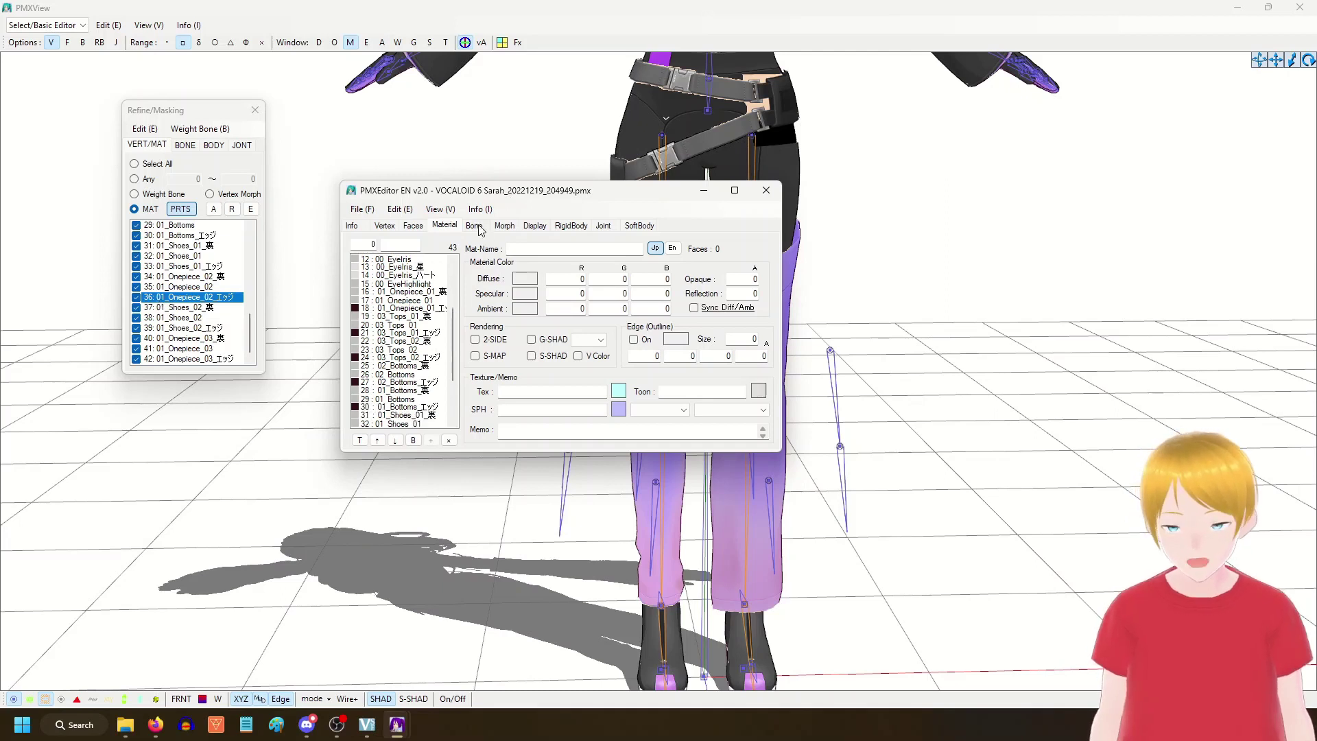
left_click_drag(469, 192, 442, 187)
scroll(376, 337, "down", 1)
scroll(376, 338, "down", 3)
left_click(361, 369)
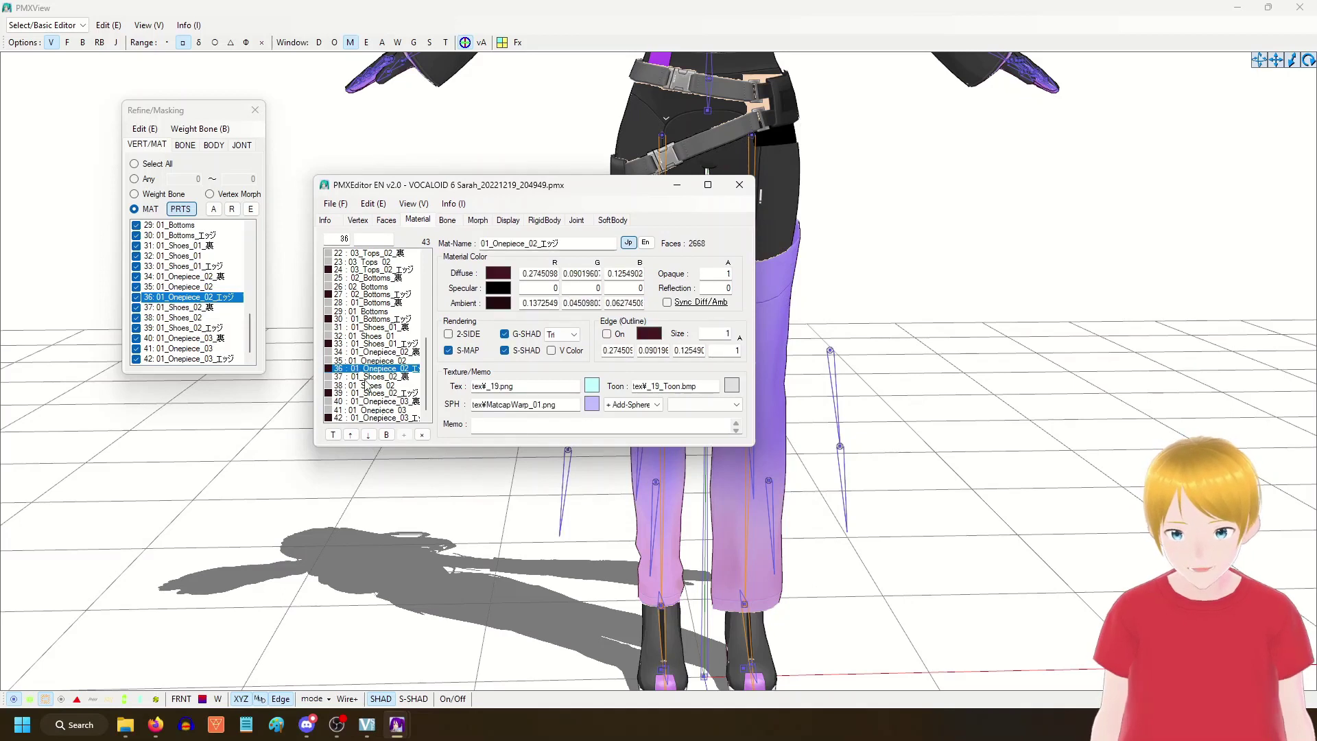
left_click(363, 377)
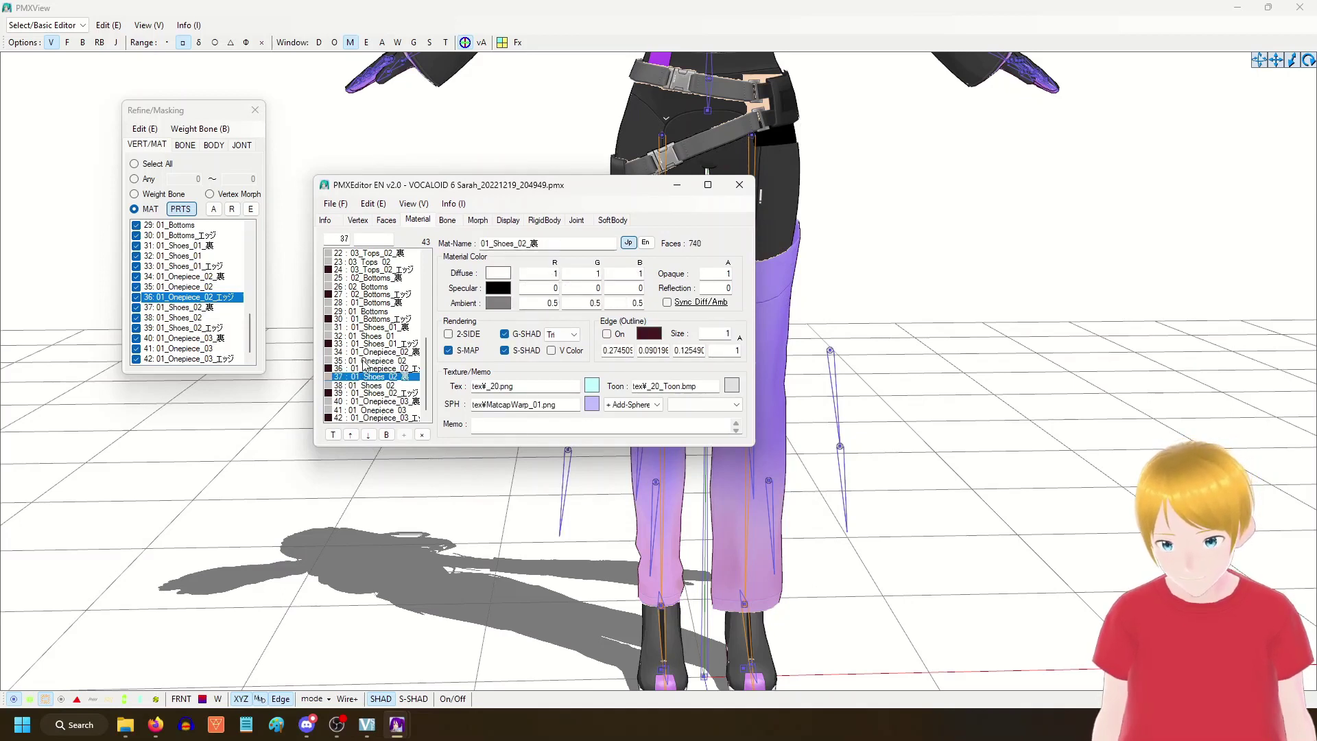
left_click(369, 369)
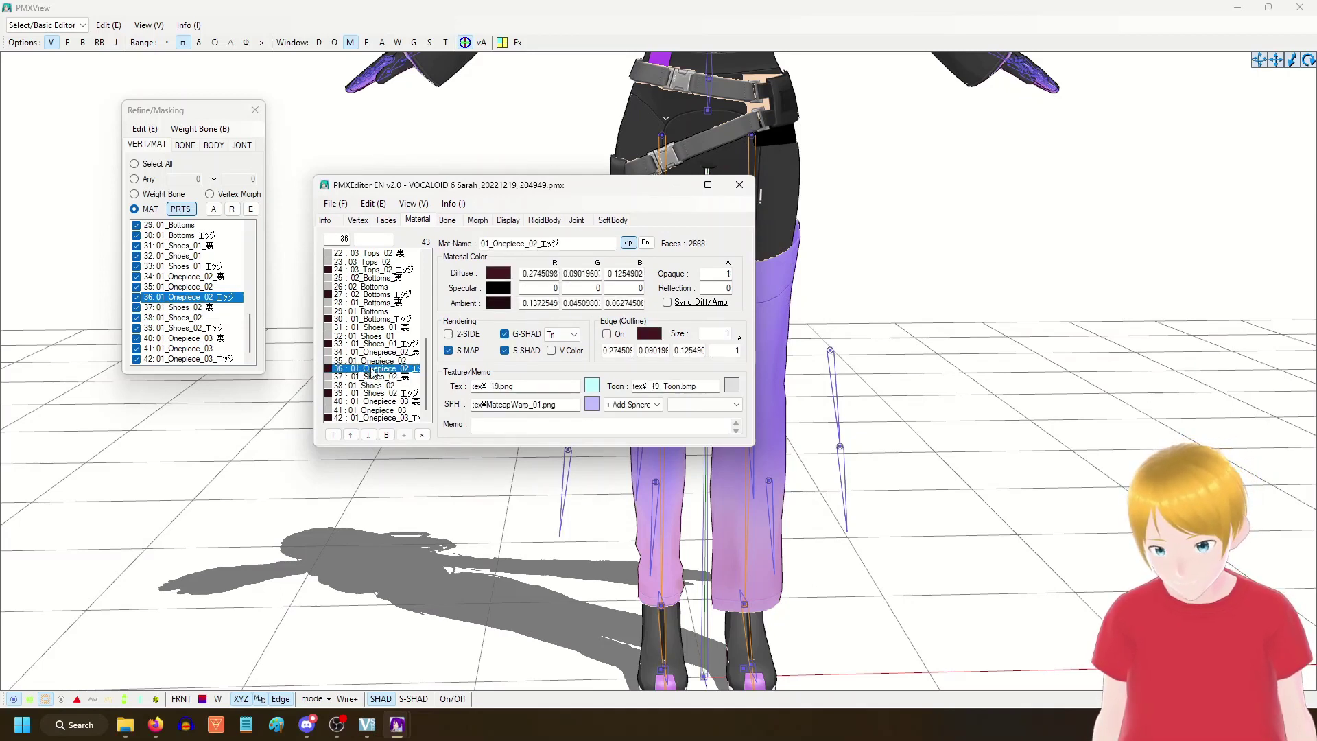
left_click_drag(370, 354, 376, 373)
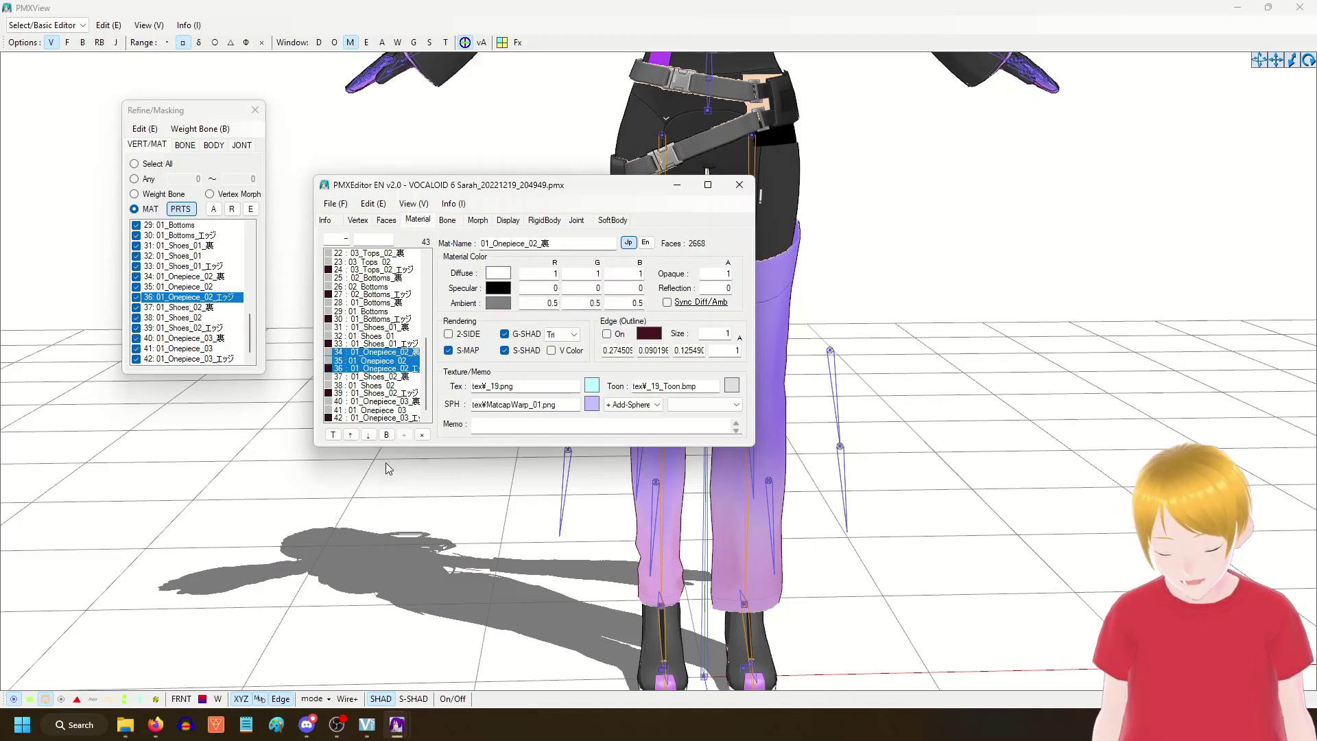
Step: Move the three selected 01_Onepiece_02 materials up the order to positions 16 to 18, directly below 00_EyeHighlight
left_click(351, 435)
left_click(351, 434)
left_click(351, 435)
left_click(351, 435)
left_click(351, 435)
left_click(351, 435)
left_click(351, 435)
left_click(351, 434)
left_click(351, 434)
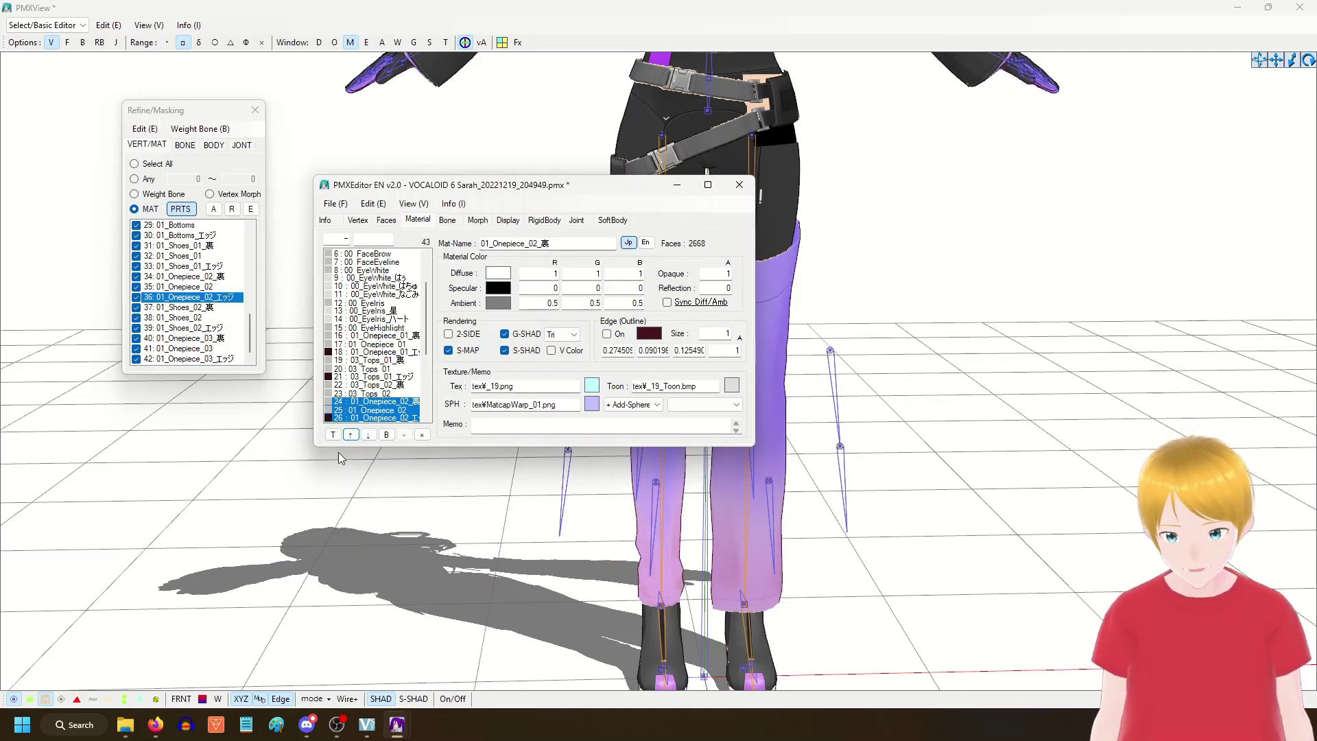
left_click(351, 435)
left_click(351, 435)
left_click(351, 435)
left_click(351, 435)
left_click(351, 435)
left_click(351, 435)
left_click(351, 434)
left_click(351, 435)
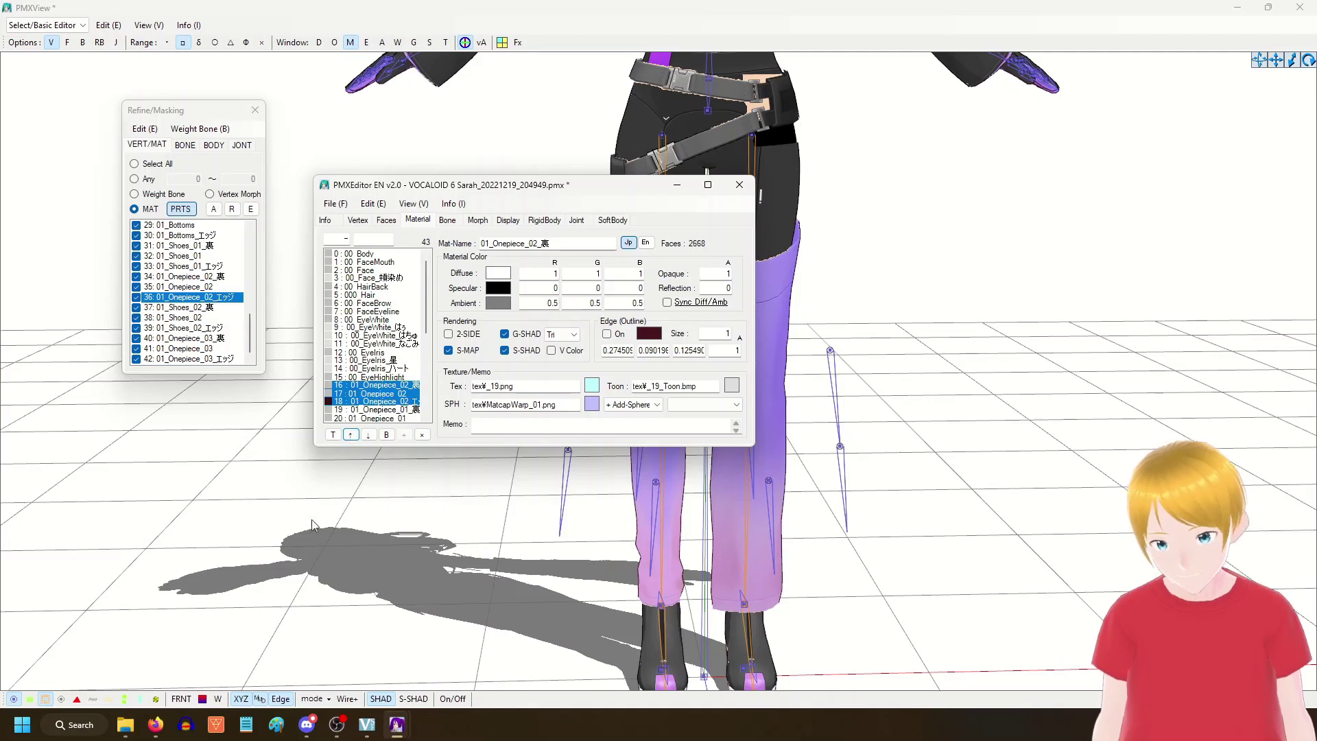
Step: Check the reordered materials on the model's belts and hips, then on its chest and back
left_click(457, 527)
middle_click_drag(814, 206, 785, 308)
scroll(768, 310, "up", 4)
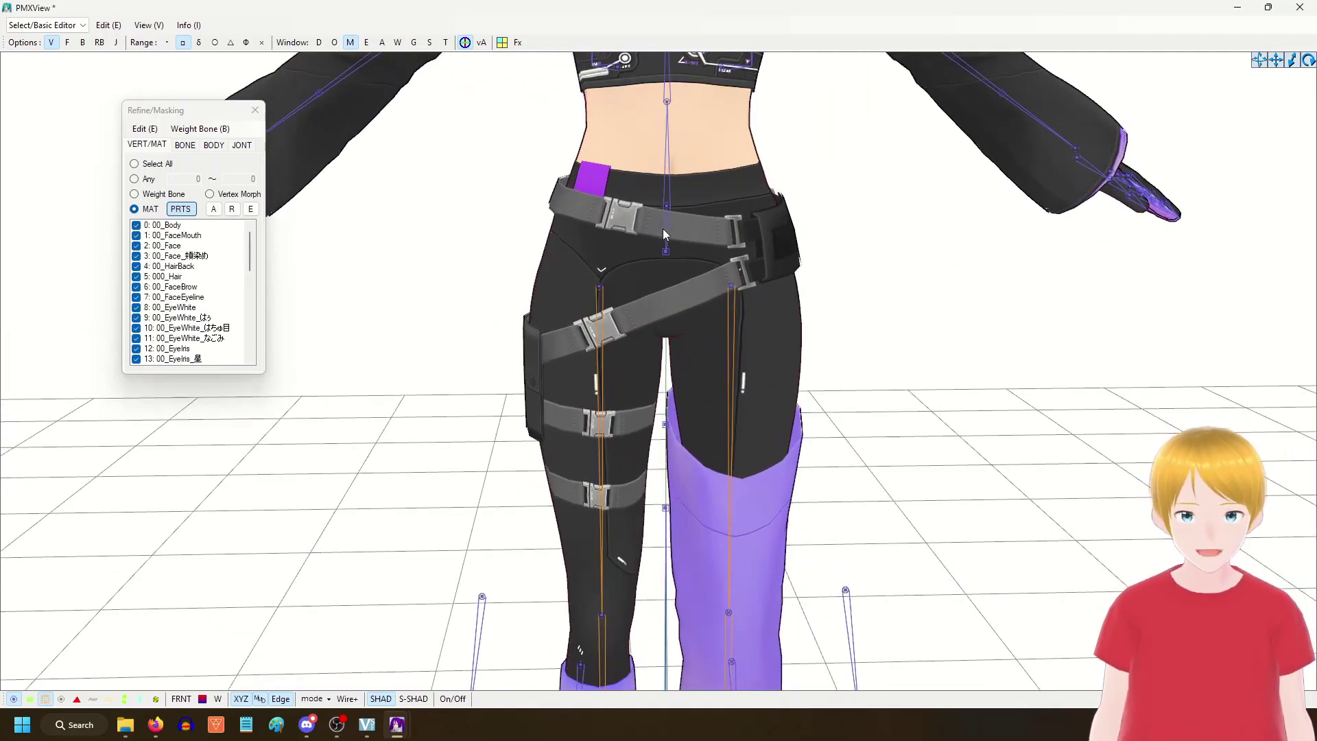
middle_click_drag(787, 247, 792, 274)
scroll(796, 343, "up", 2)
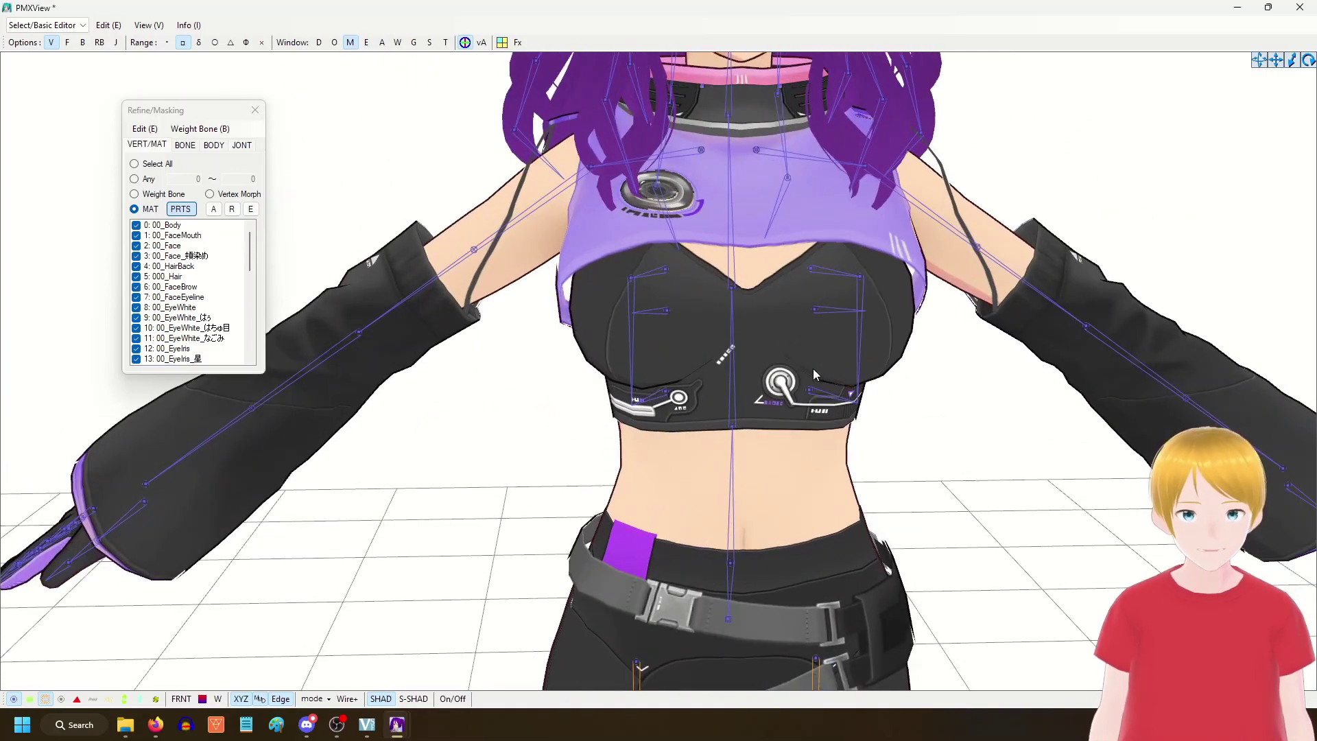
right_click_drag(943, 337, 849, 332)
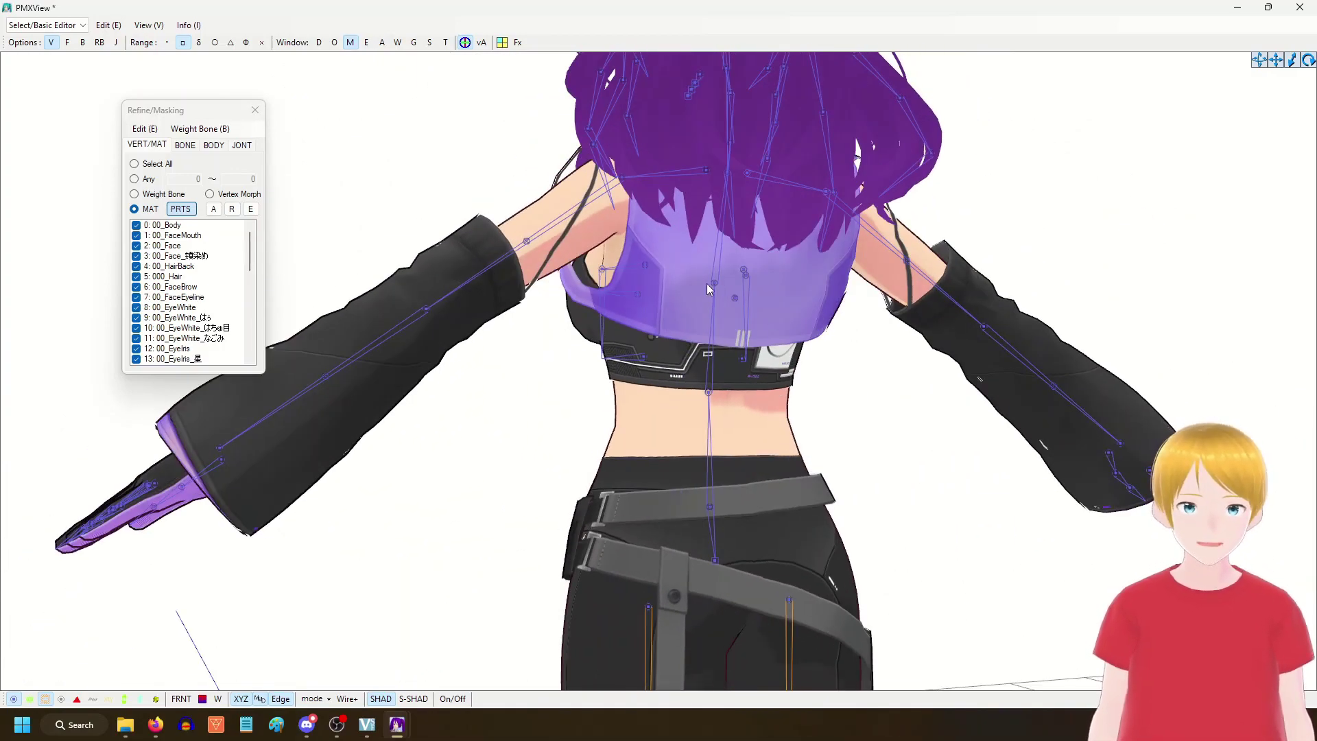
Step: Examine the reordered materials on the model's chest, waist, boots and leggings from the front and up close
right_click_drag(746, 327, 610, 315)
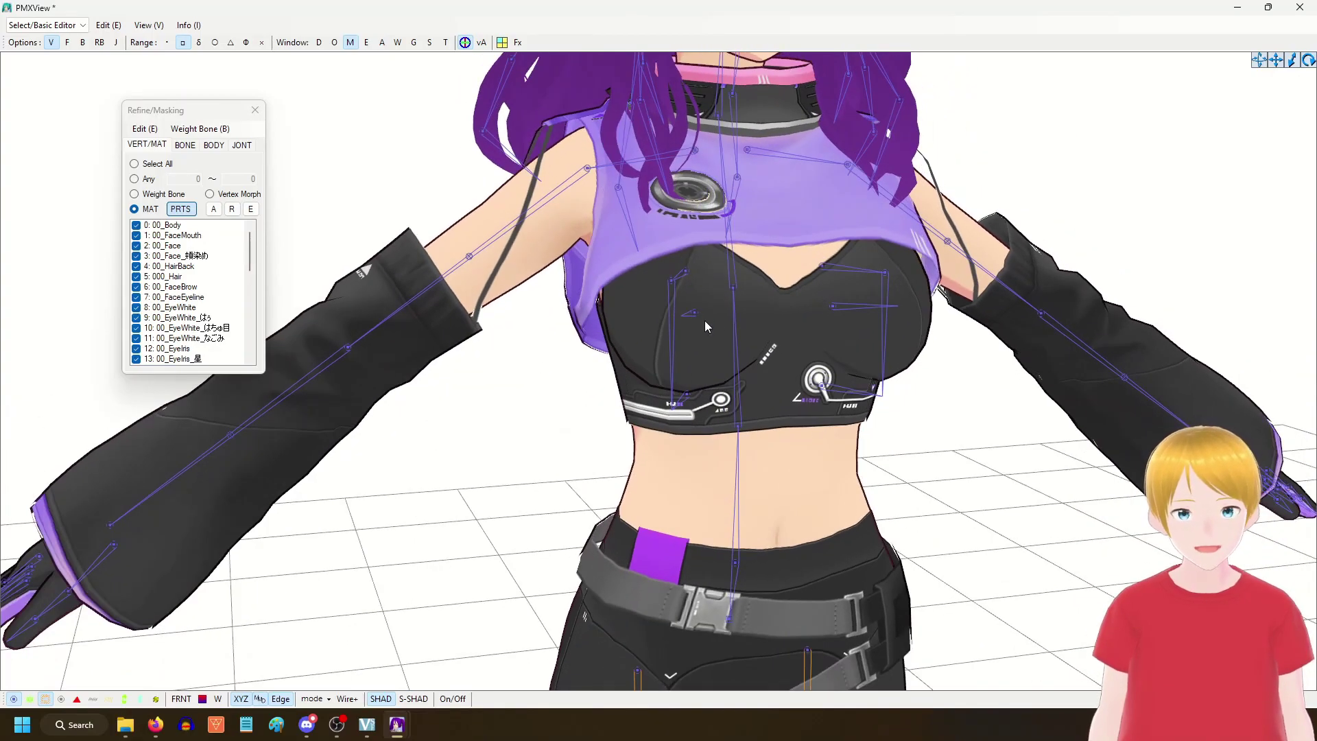
right_click_drag(714, 321, 763, 350)
middle_click_drag(762, 349, 780, 269)
scroll(1020, 527, "up", 4)
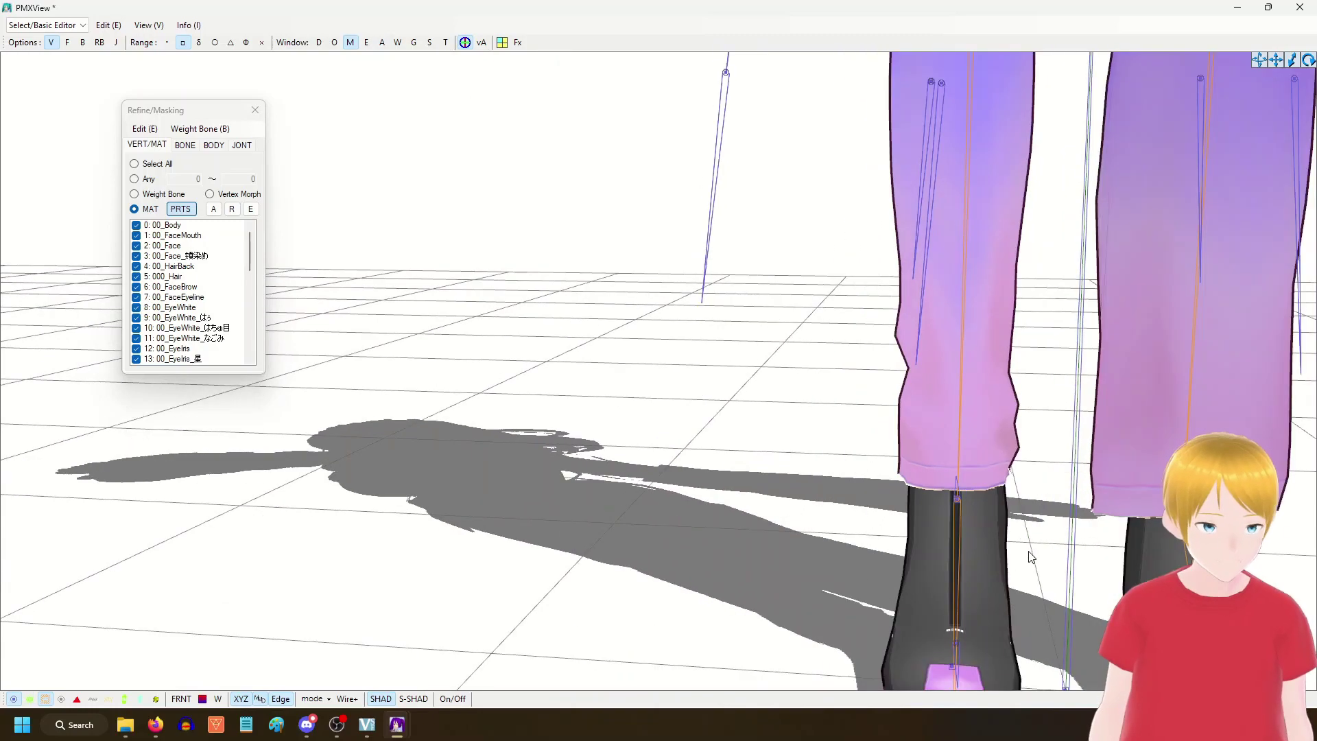
middle_click_drag(1027, 550, 1016, 536)
scroll(1028, 425, "up", 5)
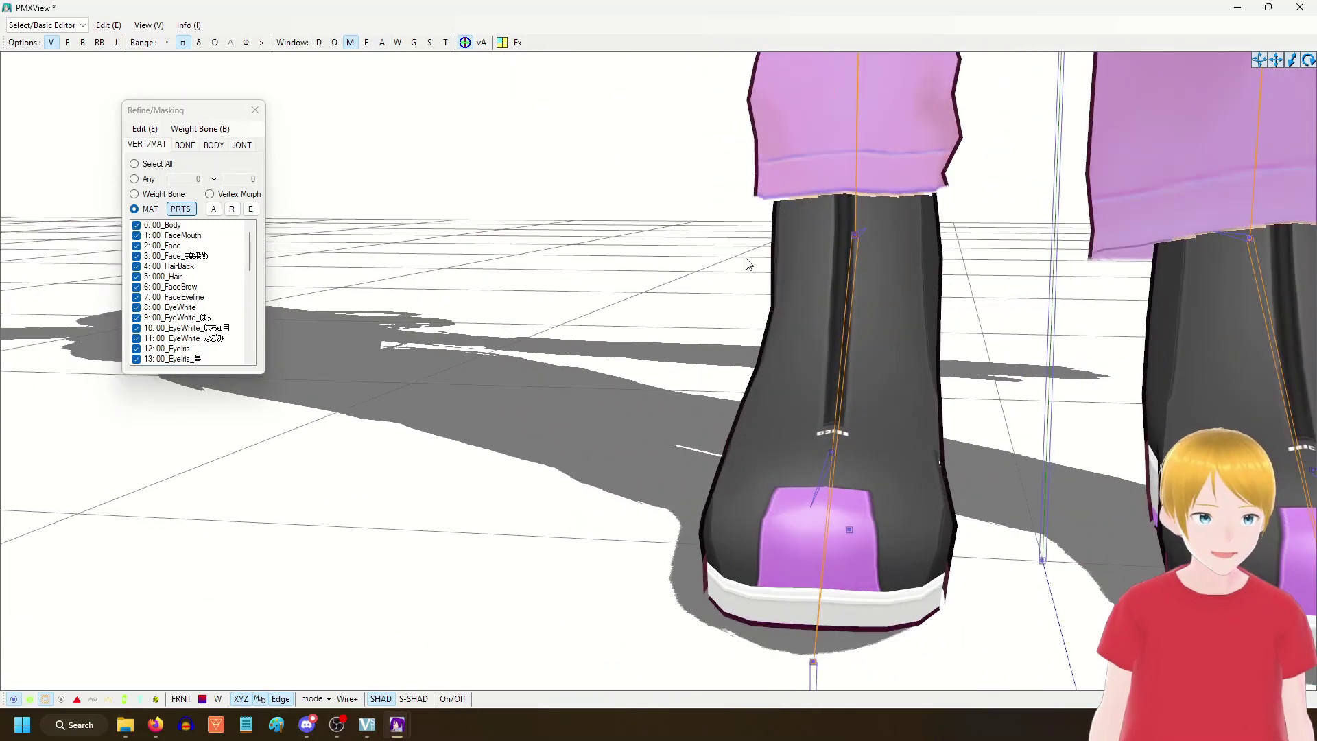
middle_click_drag(929, 204, 924, 232)
scroll(924, 232, "down", 4)
middle_click_drag(833, 480, 802, 418)
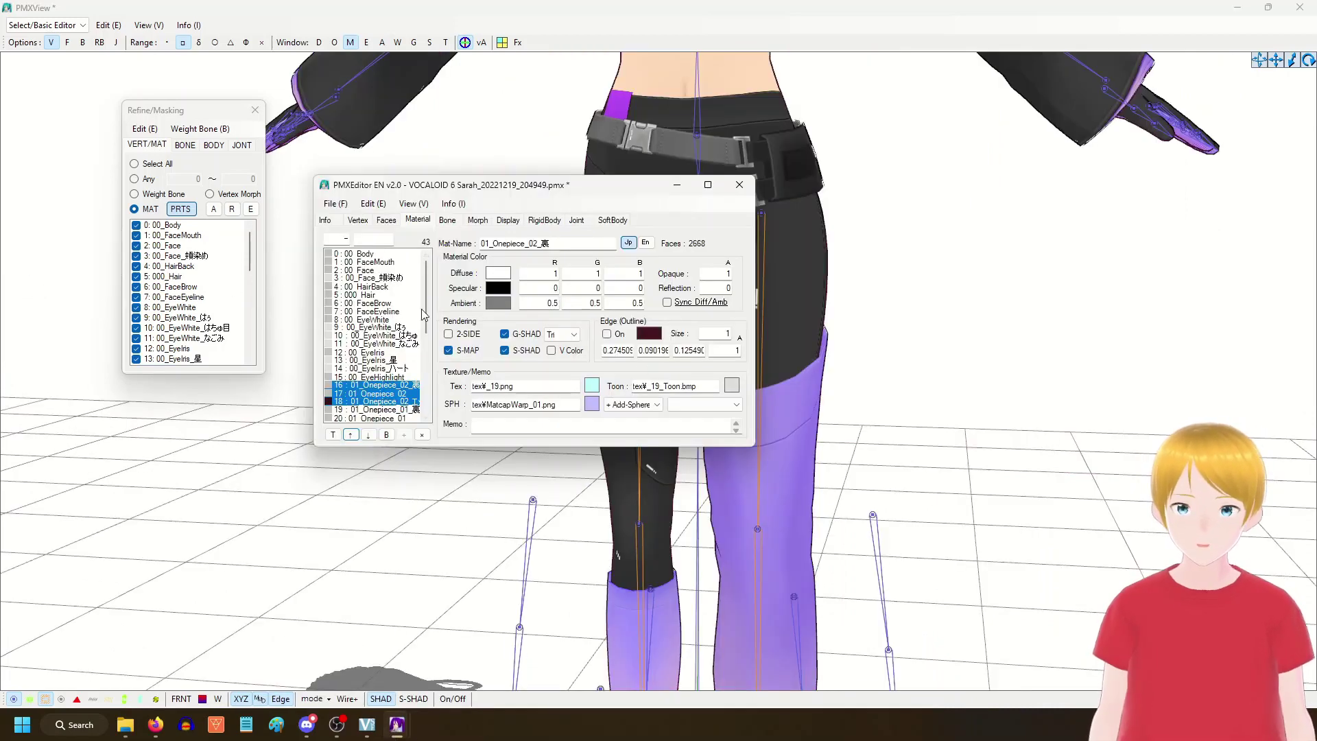
left_click(818, 442)
scroll(846, 438, "up", 3)
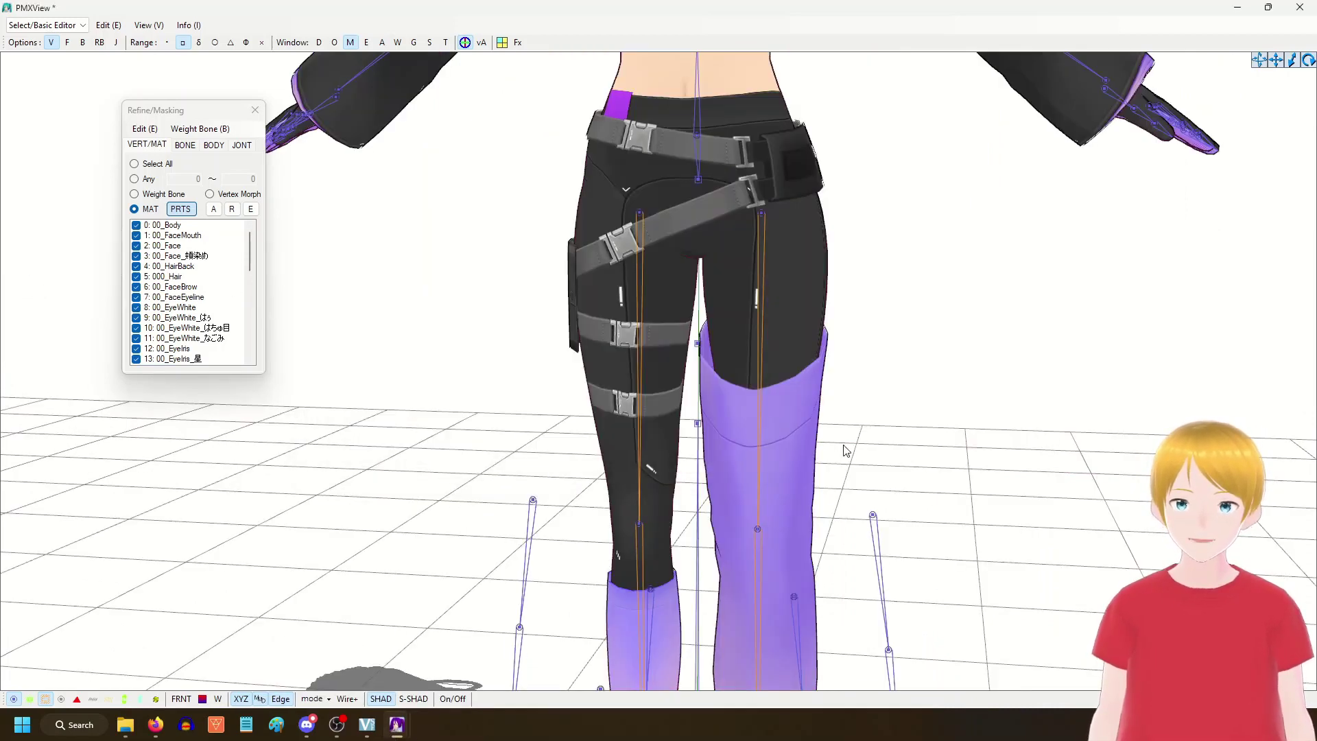
middle_click_drag(855, 440, 853, 424)
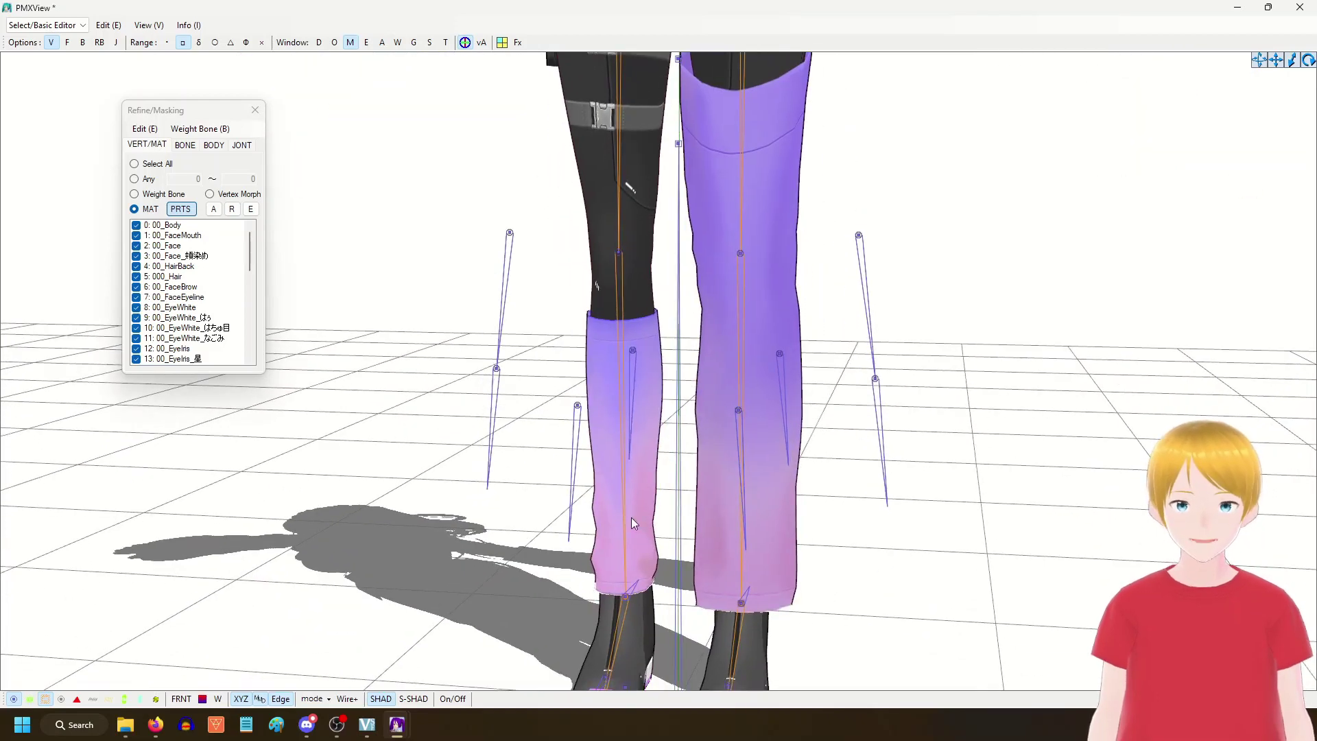
Step: Review the order of the face and 01_Onepiece materials in the main editor's material list
mouse_move(396, 731)
left_click(334, 648)
scroll(307, 382, "down", 7)
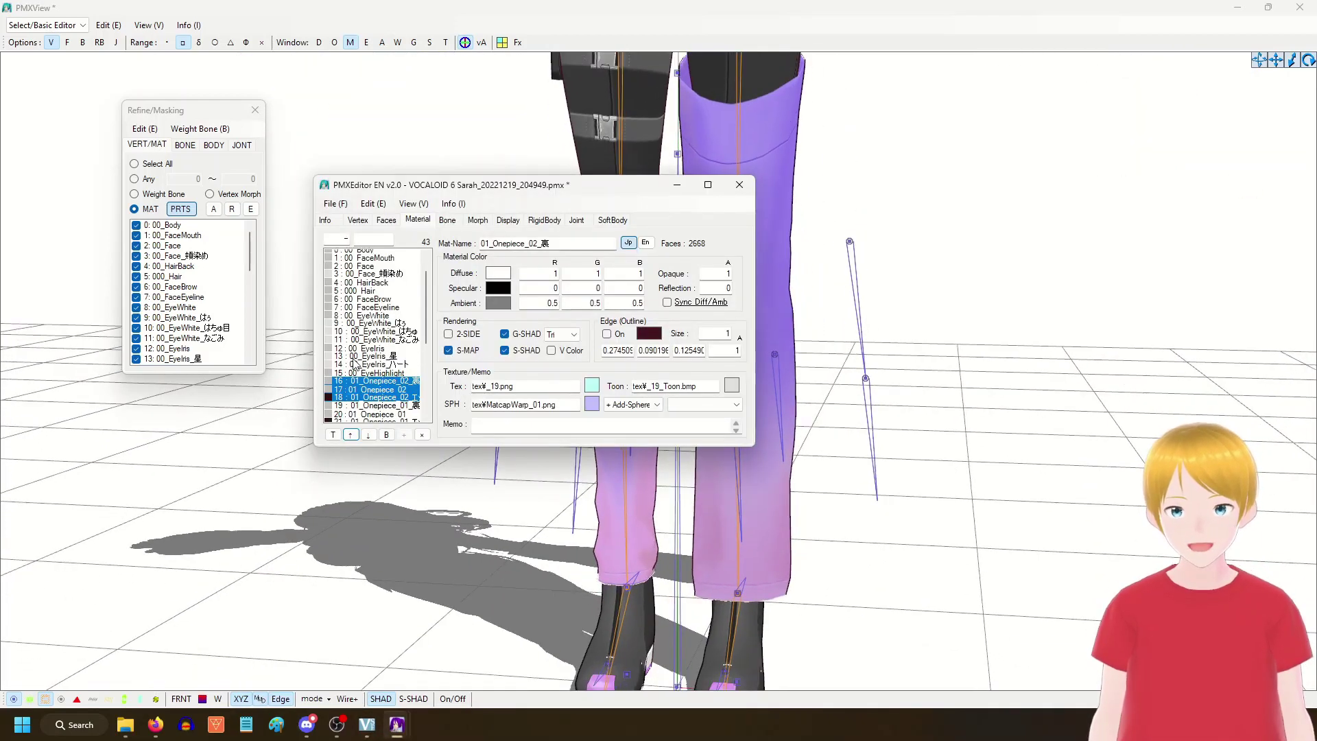
scroll(355, 365, "up", 7)
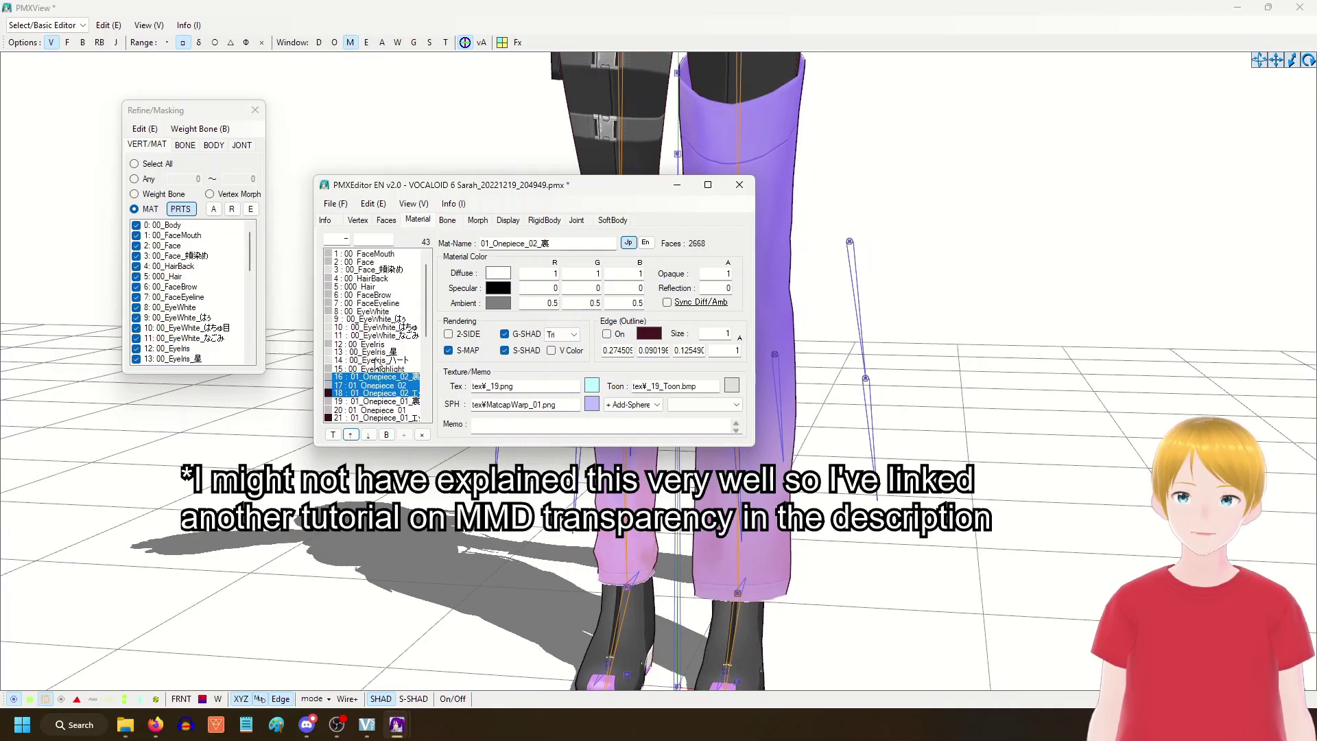
scroll(1071, 338, "up", 1)
Step: Examine the trouser legs, boots and surrounding bones up close, and the whole figure from a distance and at an angle
middle_click_drag(1070, 338, 994, 398)
scroll(994, 398, "down", 1)
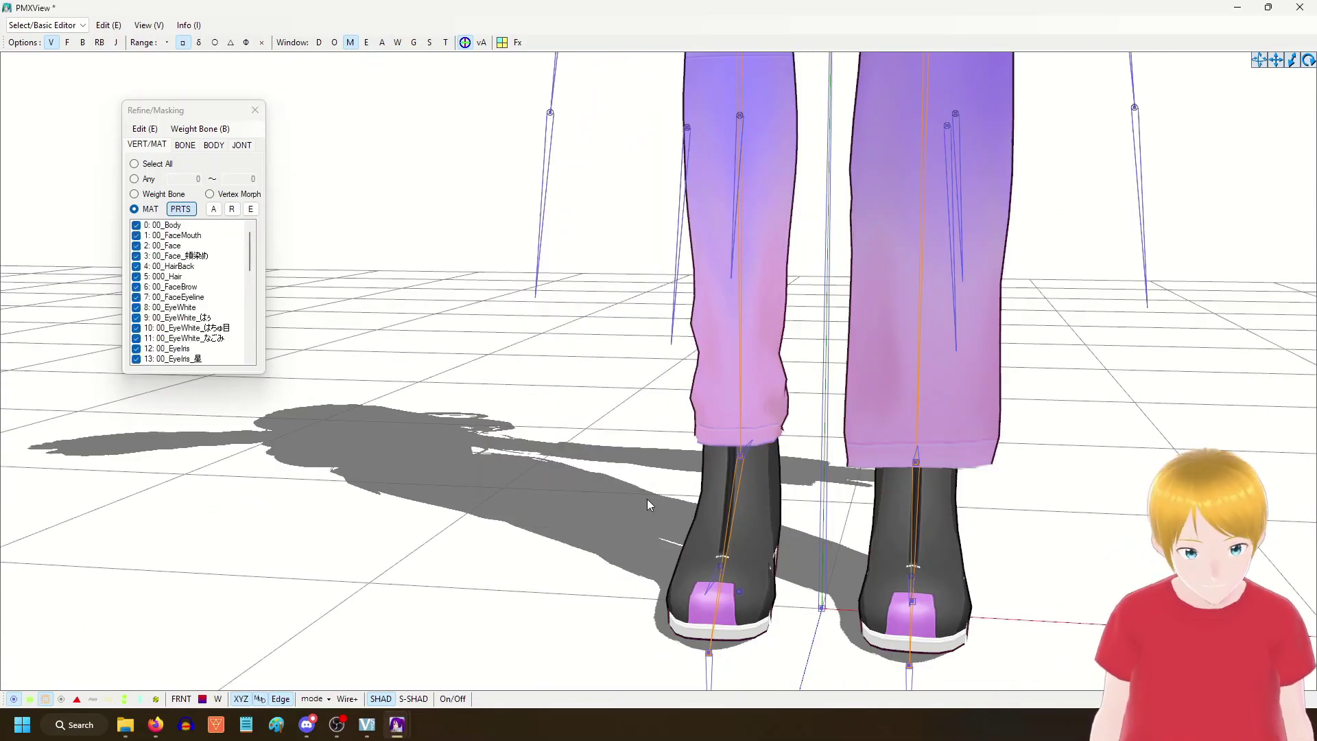
scroll(948, 468, "up", 5)
scroll(950, 471, "down", 8)
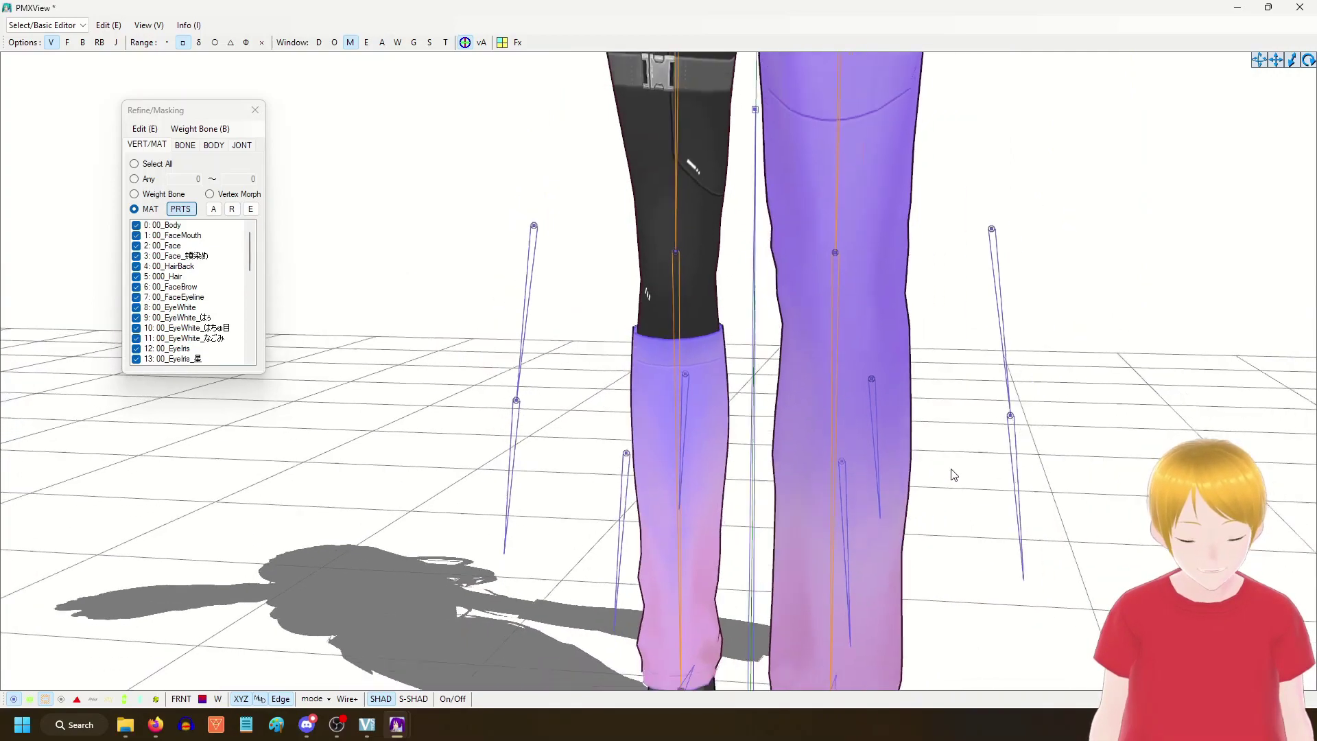
scroll(960, 487, "up", 2)
scroll(965, 495, "up", 8)
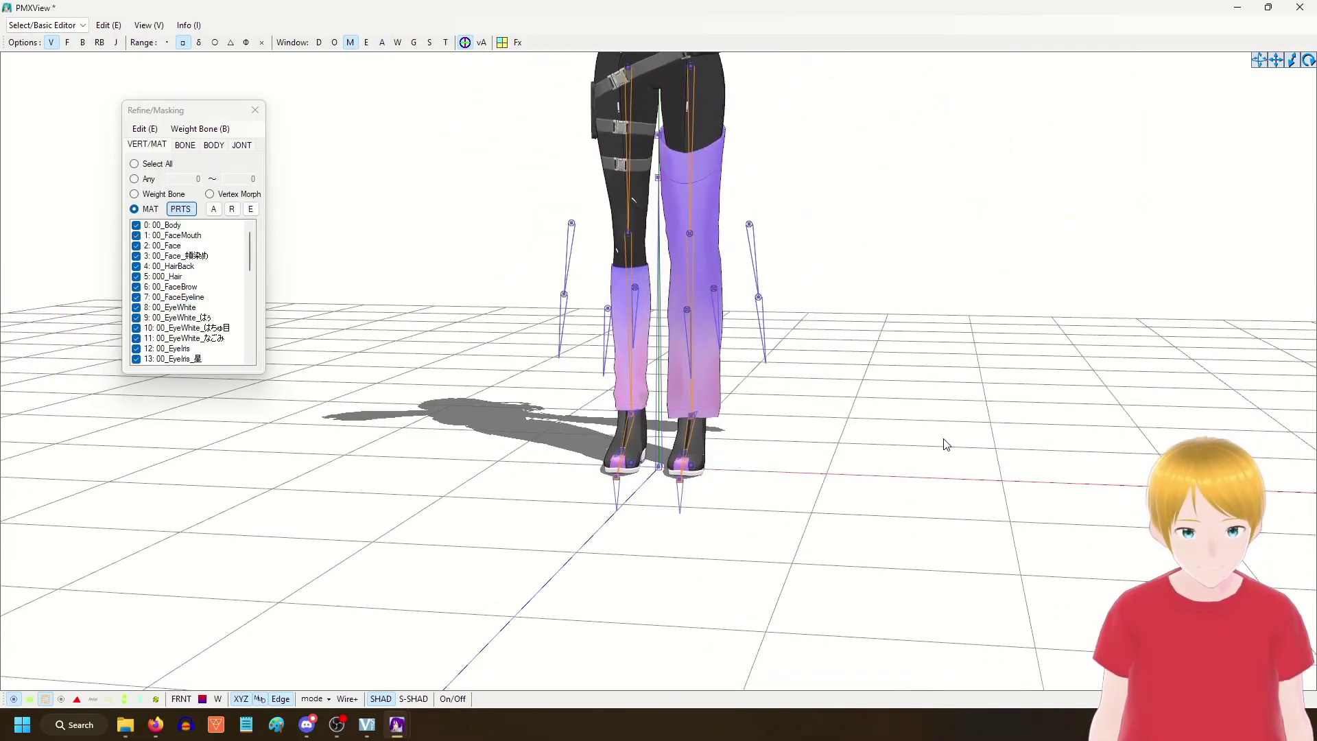
scroll(888, 525, "up", 8)
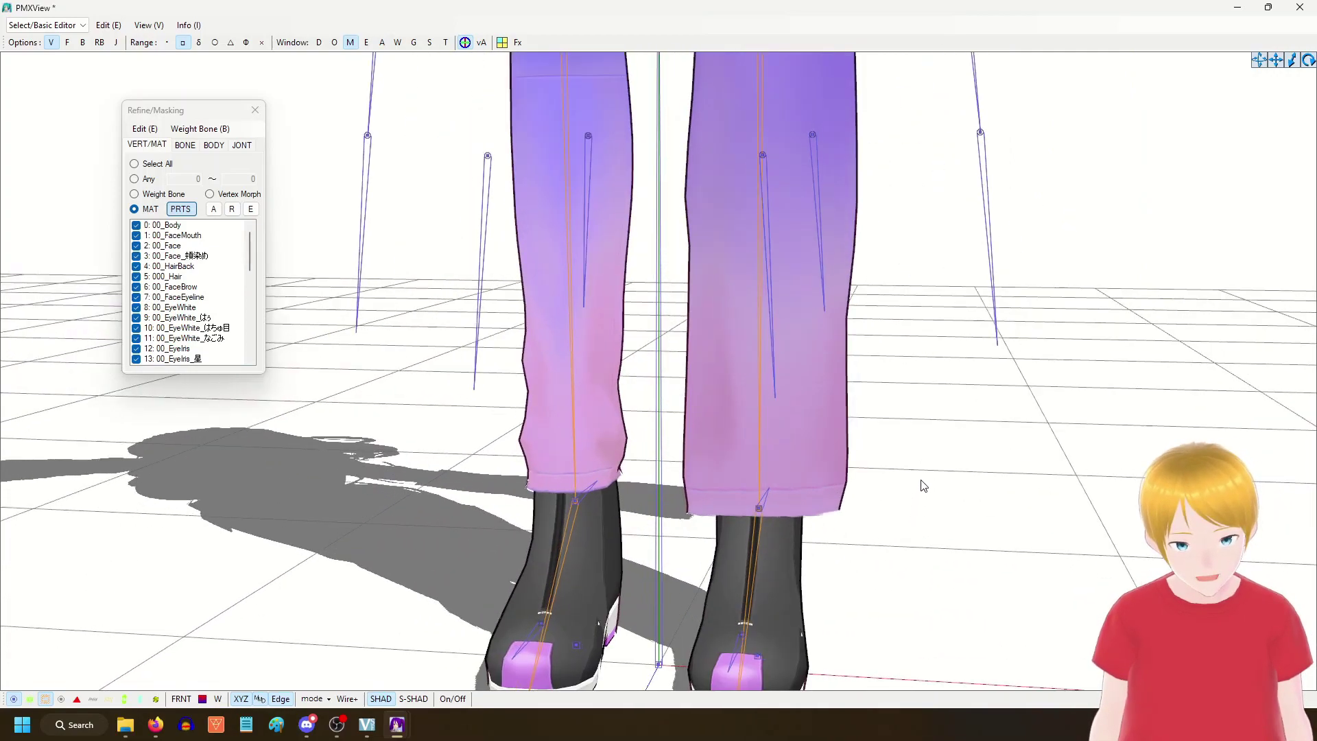
scroll(933, 492, "down", 8)
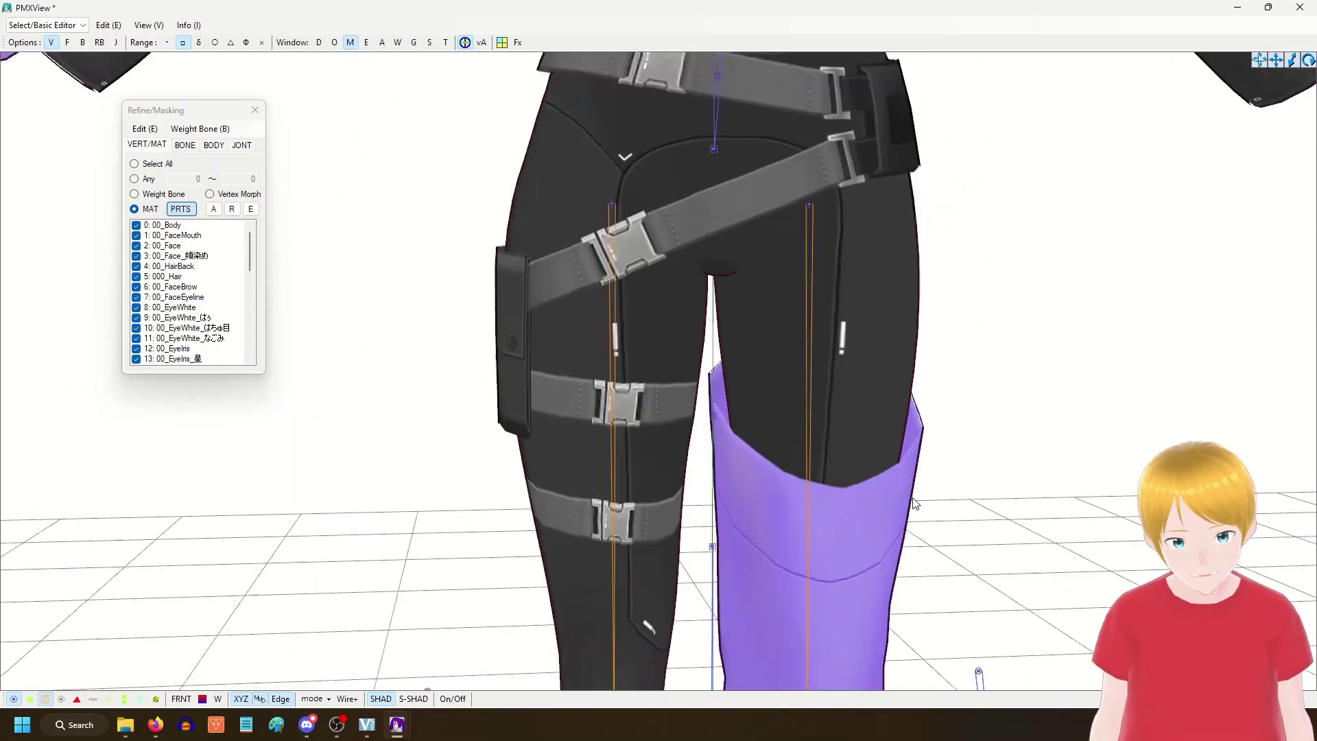
scroll(910, 524, "down", 3)
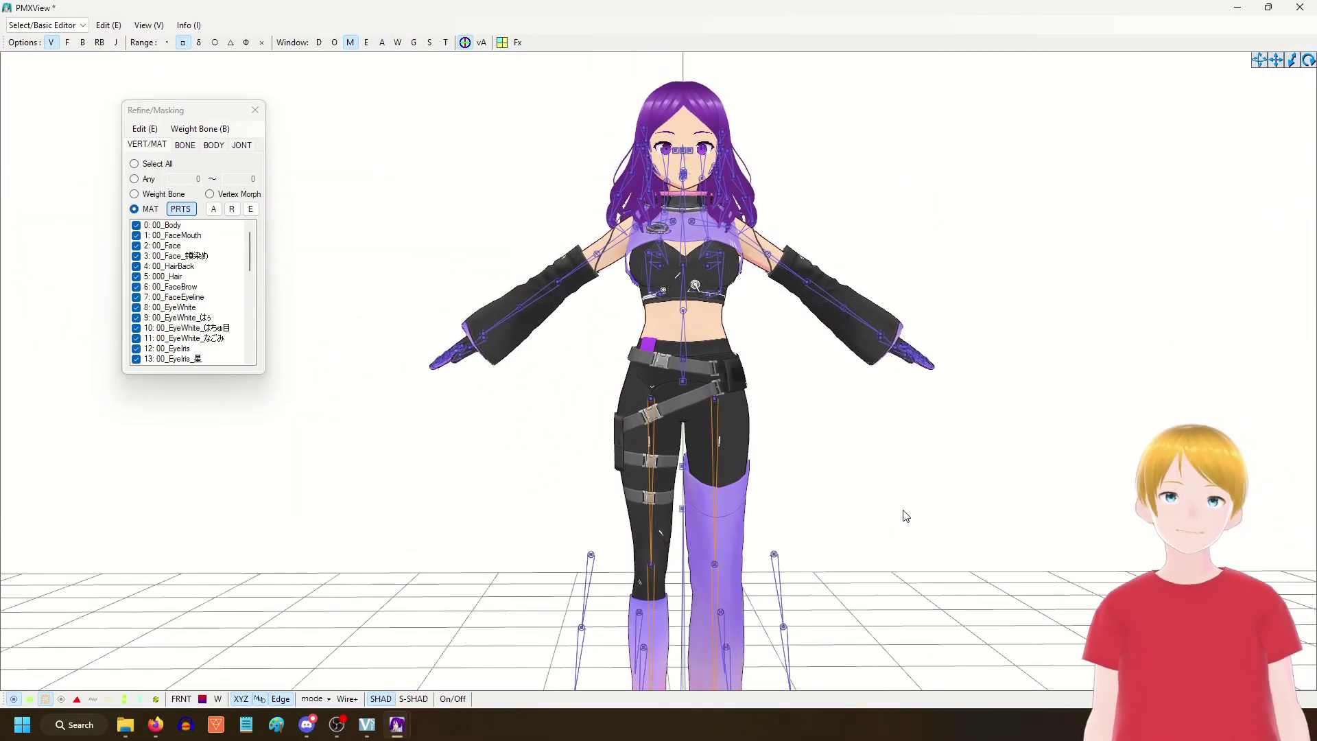
scroll(844, 499, "down", 5)
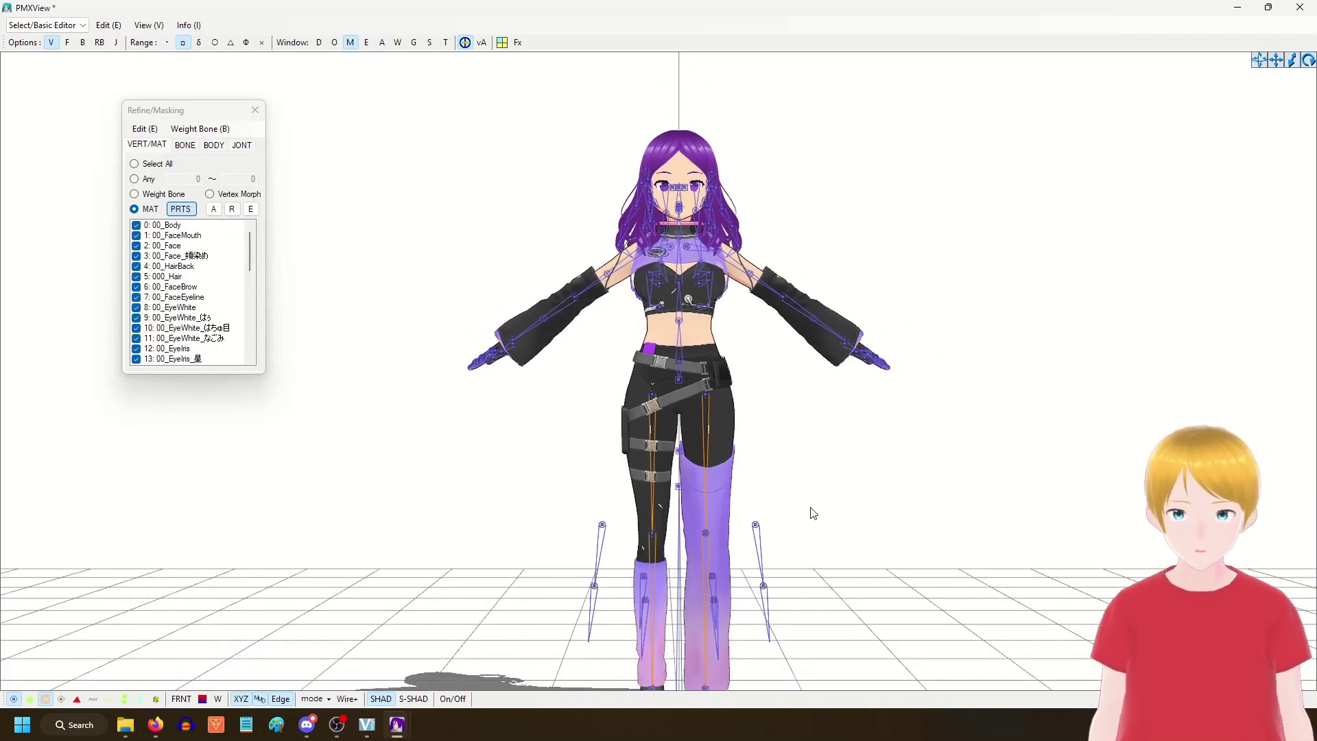
scroll(811, 510, "down", 2)
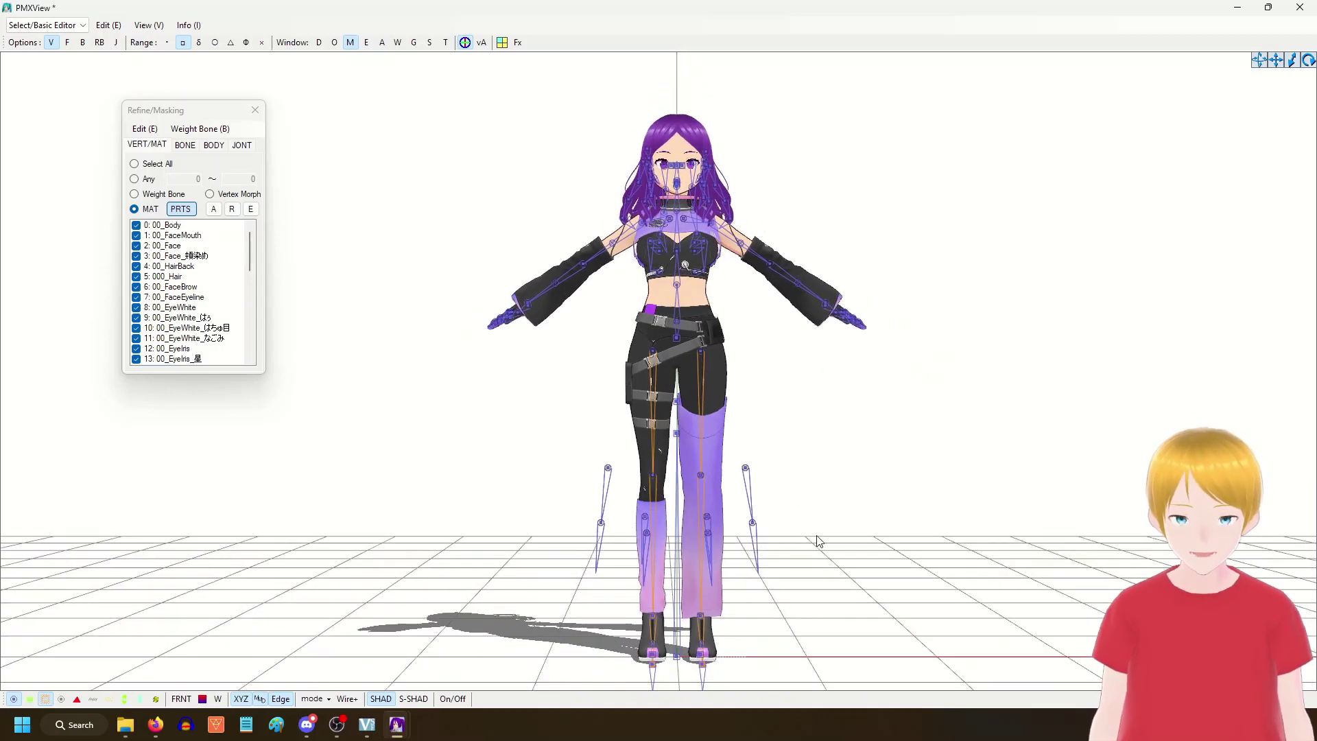
scroll(574, 567, "up", 5)
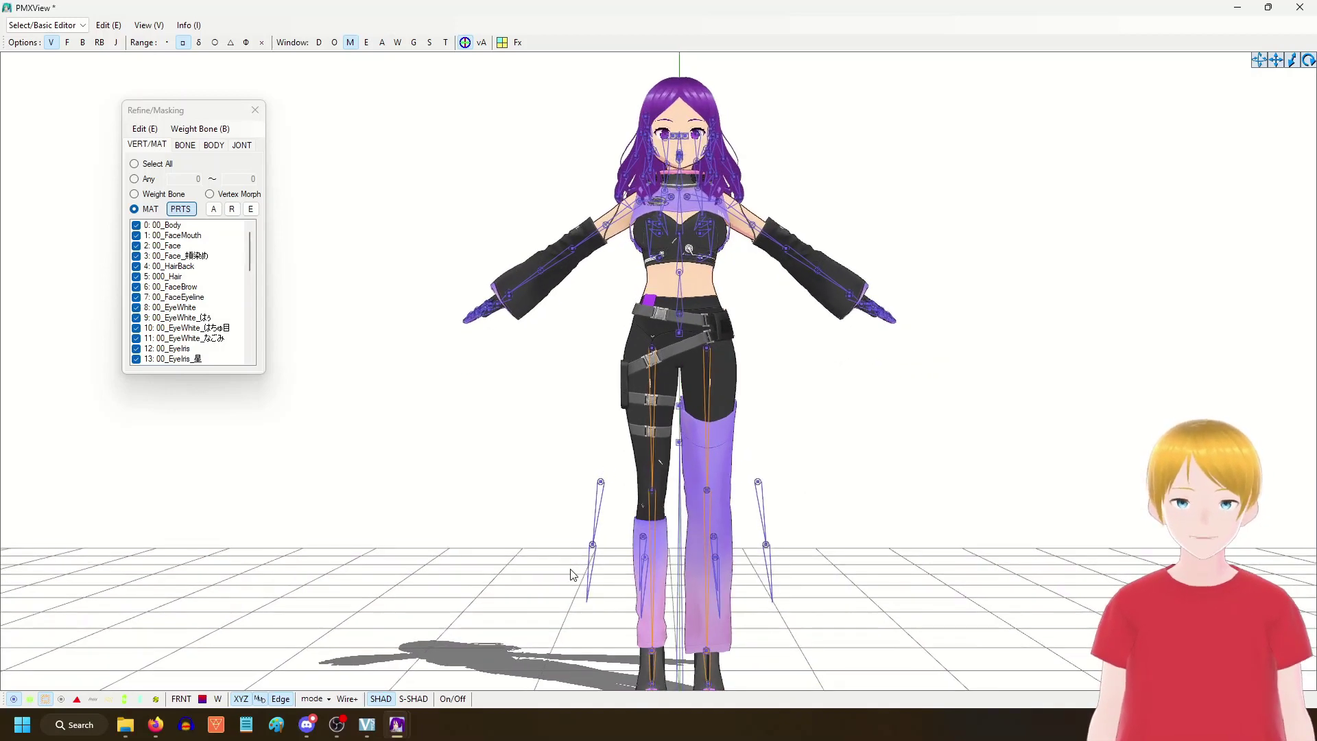
mouse_move(1078, 500)
right_mouse_down()
mouse_move(1029, 505)
mouse_move(1074, 514)
right_mouse_up()
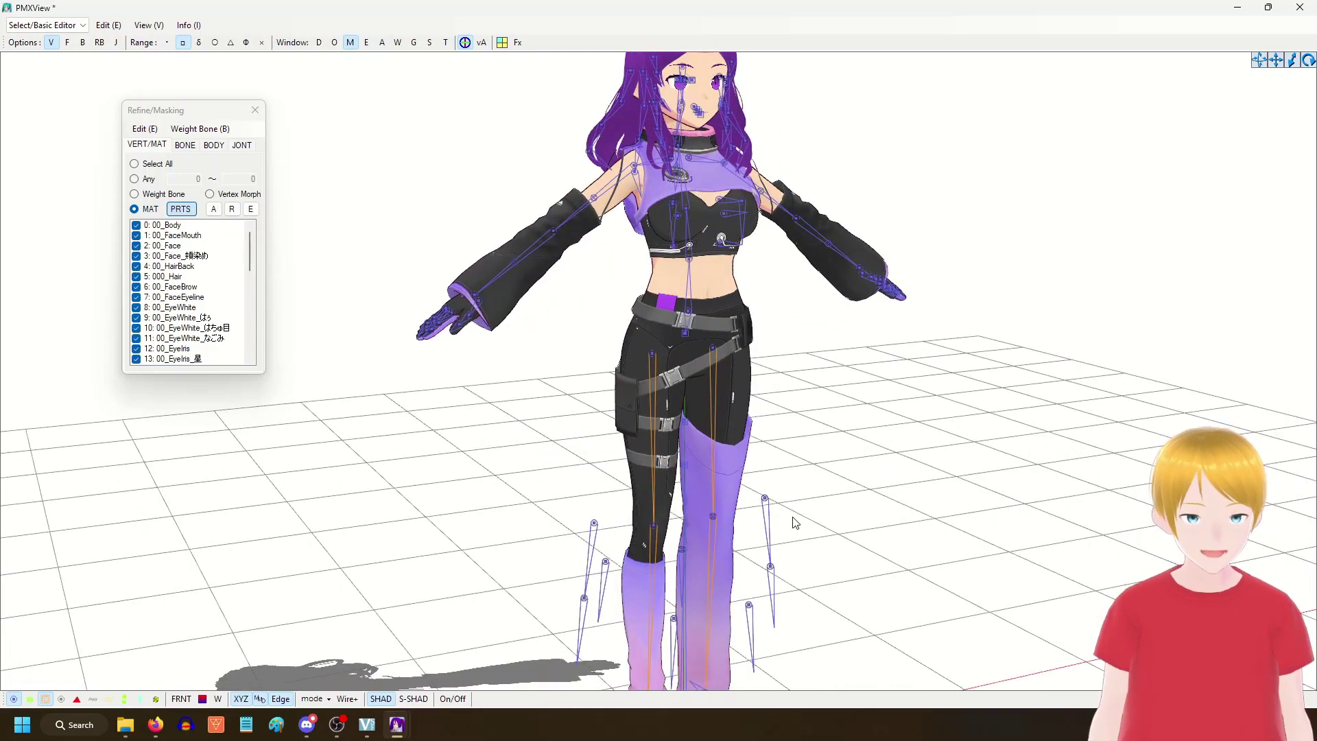
right_click_drag(794, 521, 787, 478)
right_click_drag(829, 398, 871, 484)
Step: Show the model in Weight display mode and limit selection to bones, with vertices excluded
left_click(314, 698)
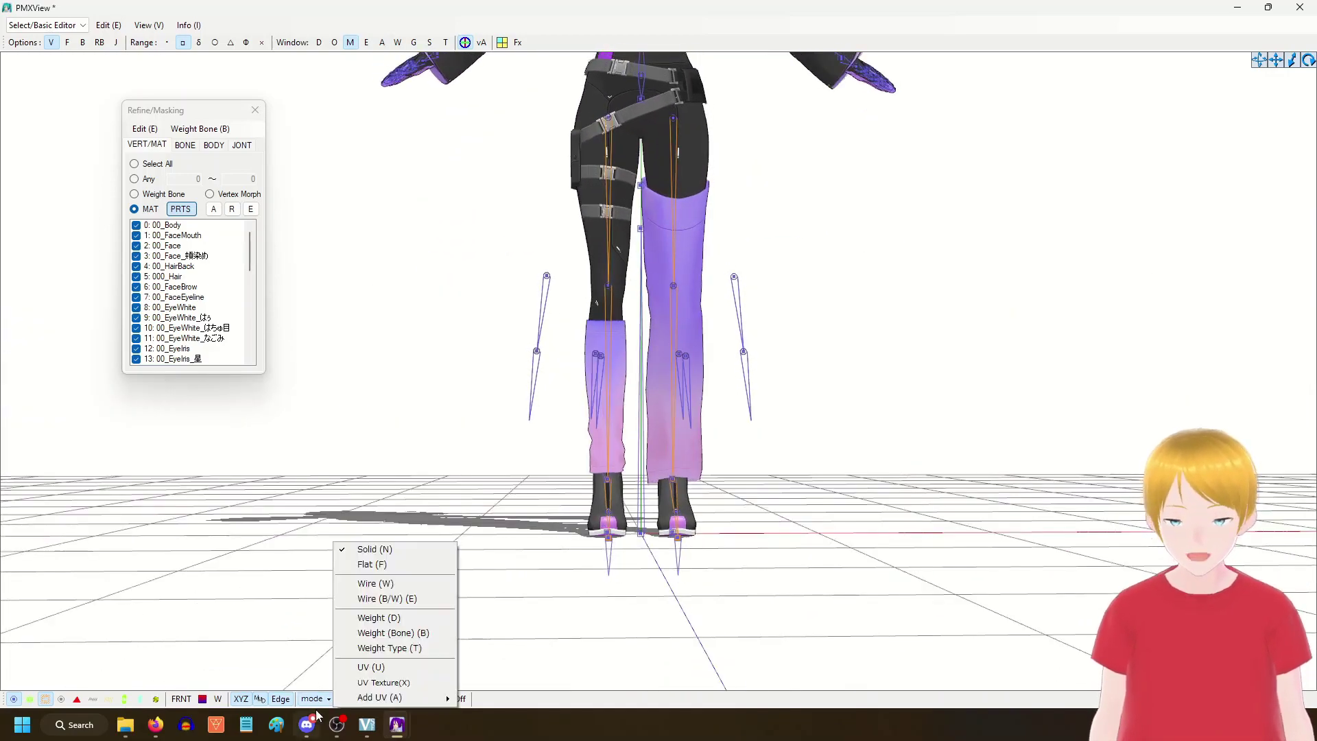
left_click(381, 616)
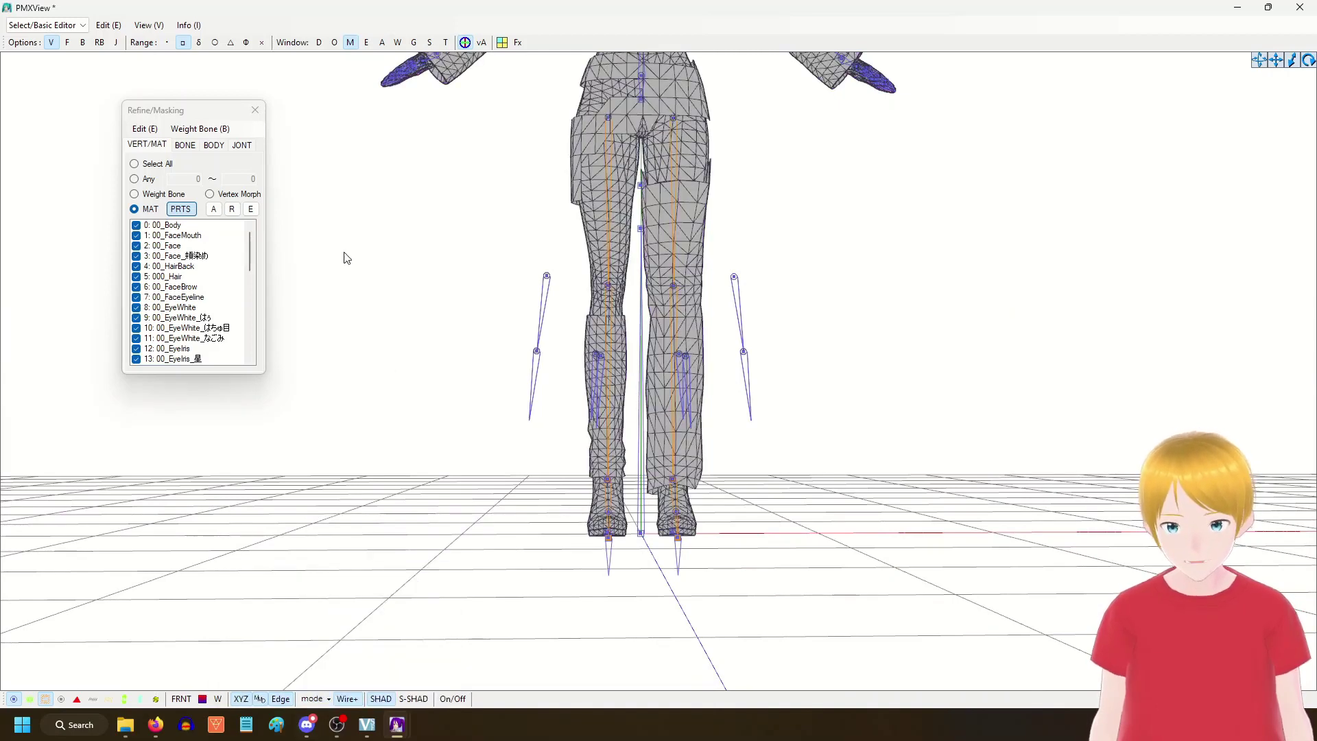
left_click(54, 41)
left_click(85, 43)
scroll(547, 272, "up", 4)
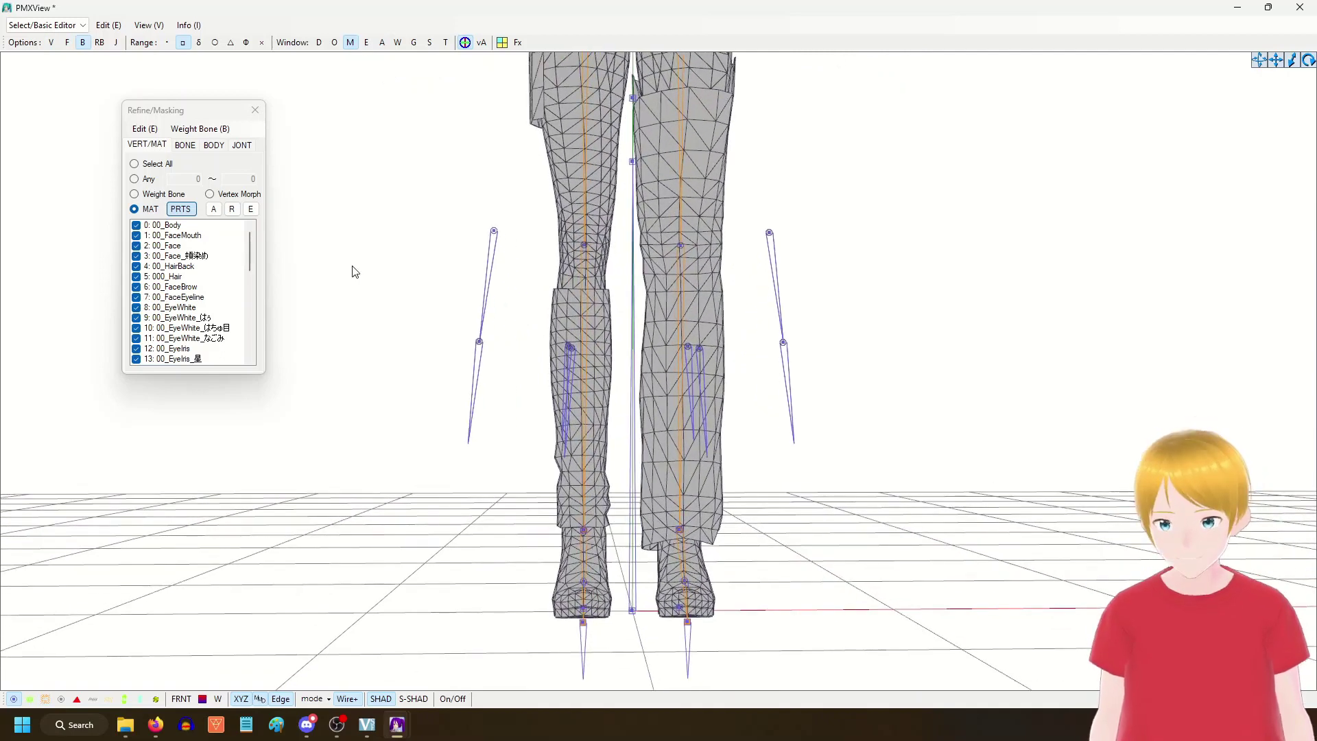
left_click(83, 42)
Step: Select the bones around the hips and lower spine to examine which mesh areas they influence, and clear the selection
scroll(423, 456, "up", 1)
left_click_drag(388, 166, 485, 419)
right_click_drag(485, 419, 922, 348)
left_click_drag(563, 209, 615, 319)
middle_click_drag(621, 314, 621, 348)
left_click(617, 220)
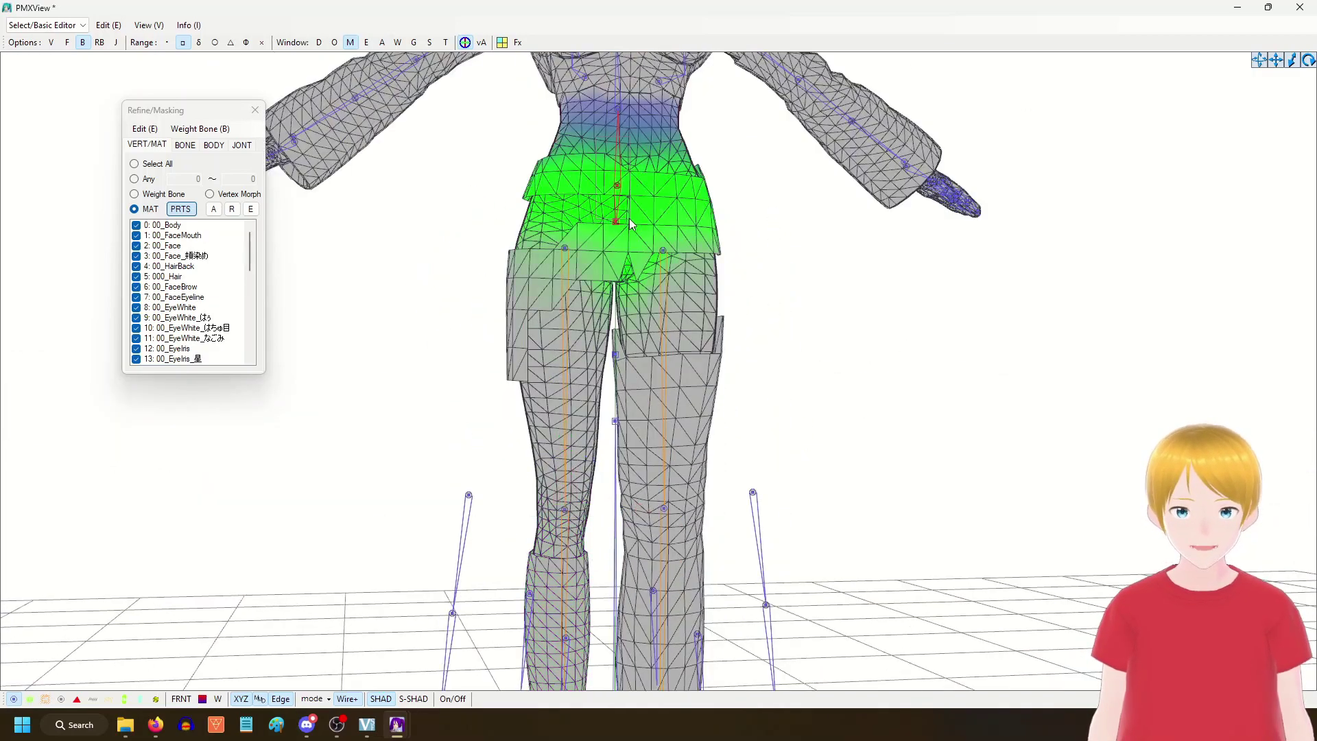
right_click_drag(793, 253, 831, 216)
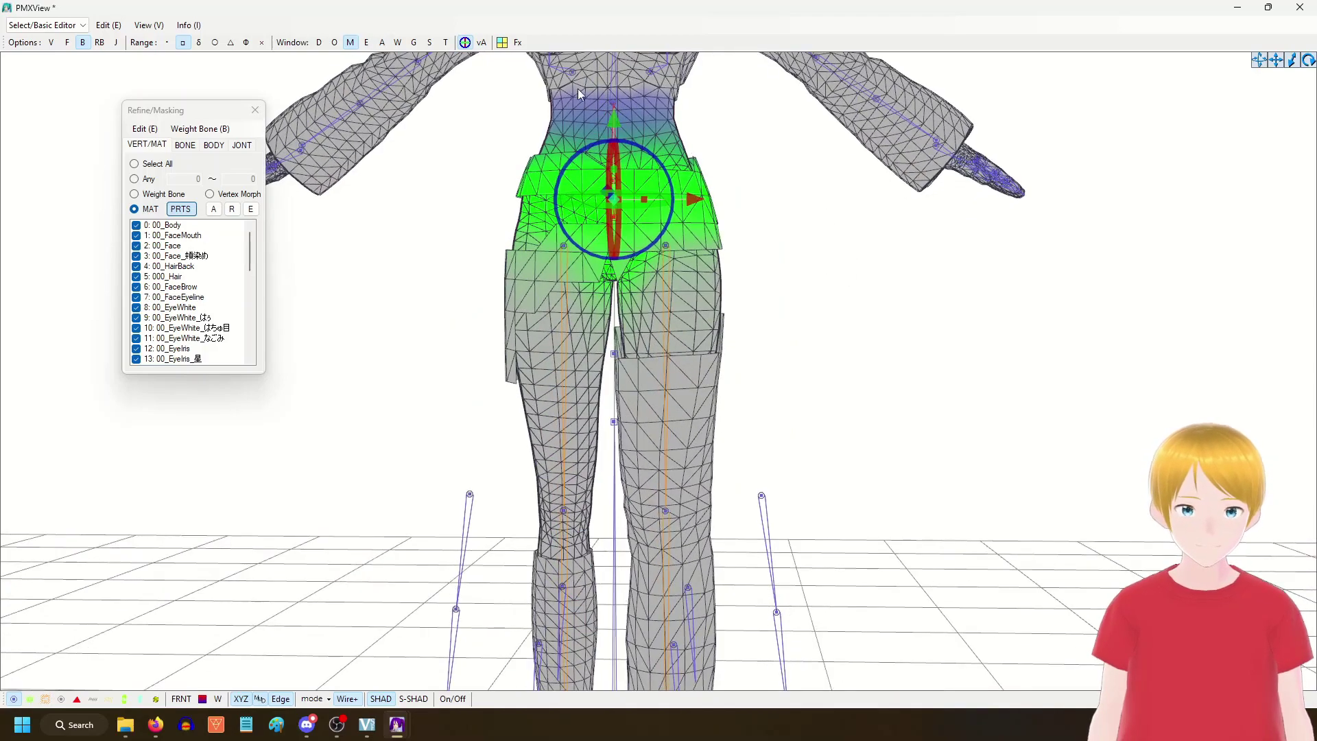
left_click(748, 237)
right_click_drag(794, 281, 795, 296)
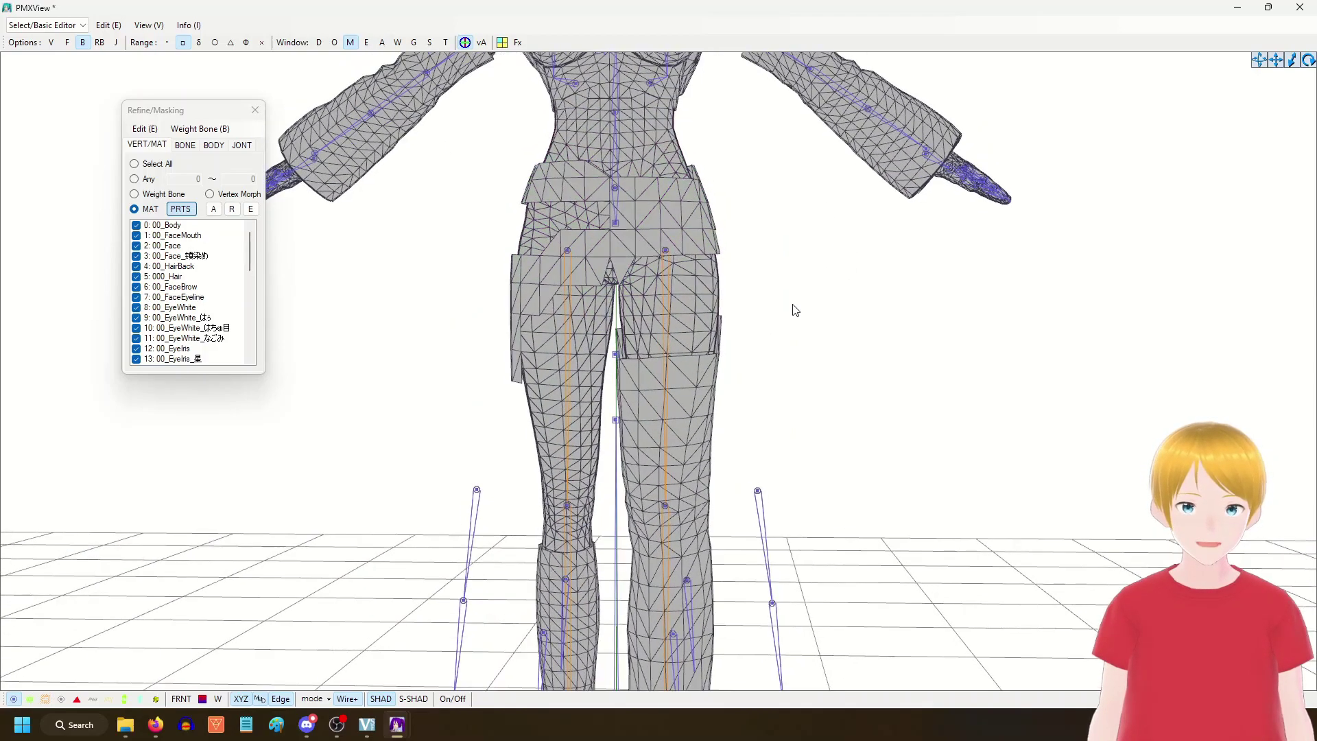
Step: Delete the loose bones around the character's right lower leg and those inside the left trouser leg
middle_click_drag(795, 295, 801, 255)
left_click_drag(470, 71, 581, 333)
left_click(746, 472)
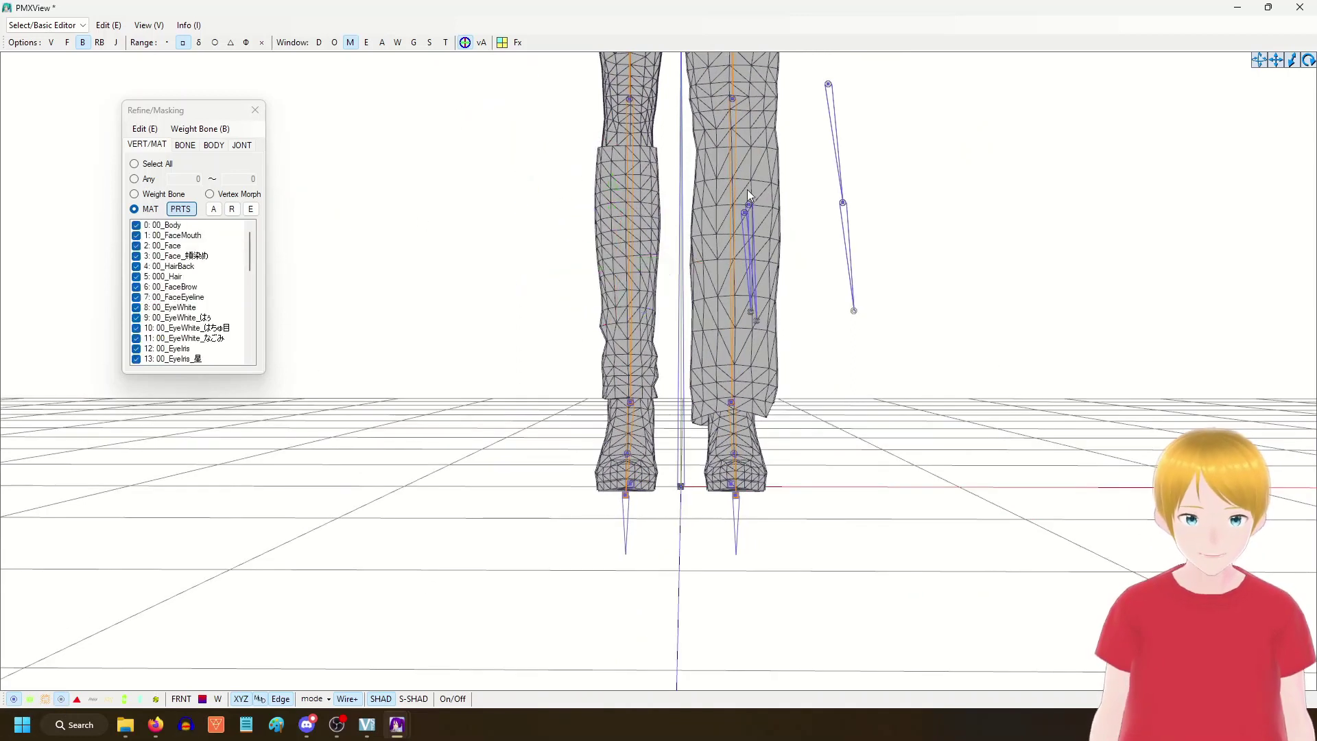
left_click(748, 199)
key("Delete")
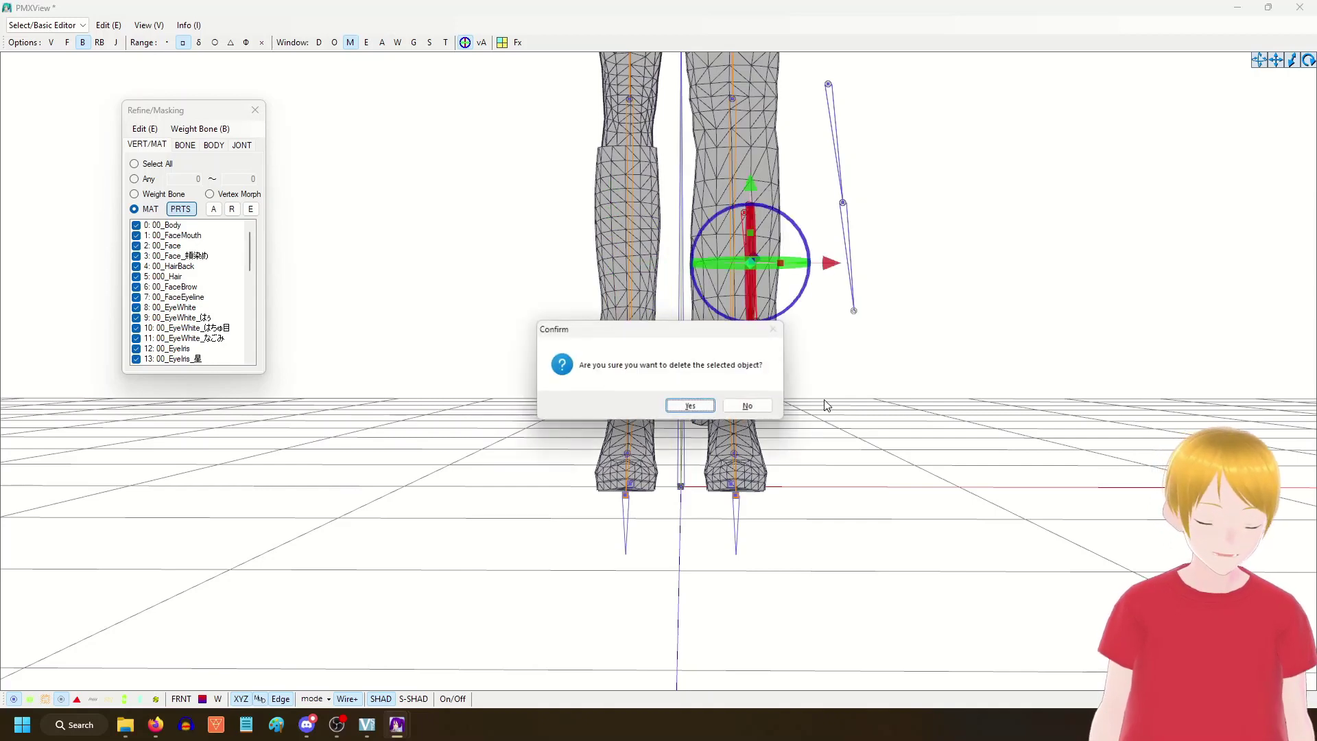
left_click(691, 406)
scroll(853, 411, "up", 2)
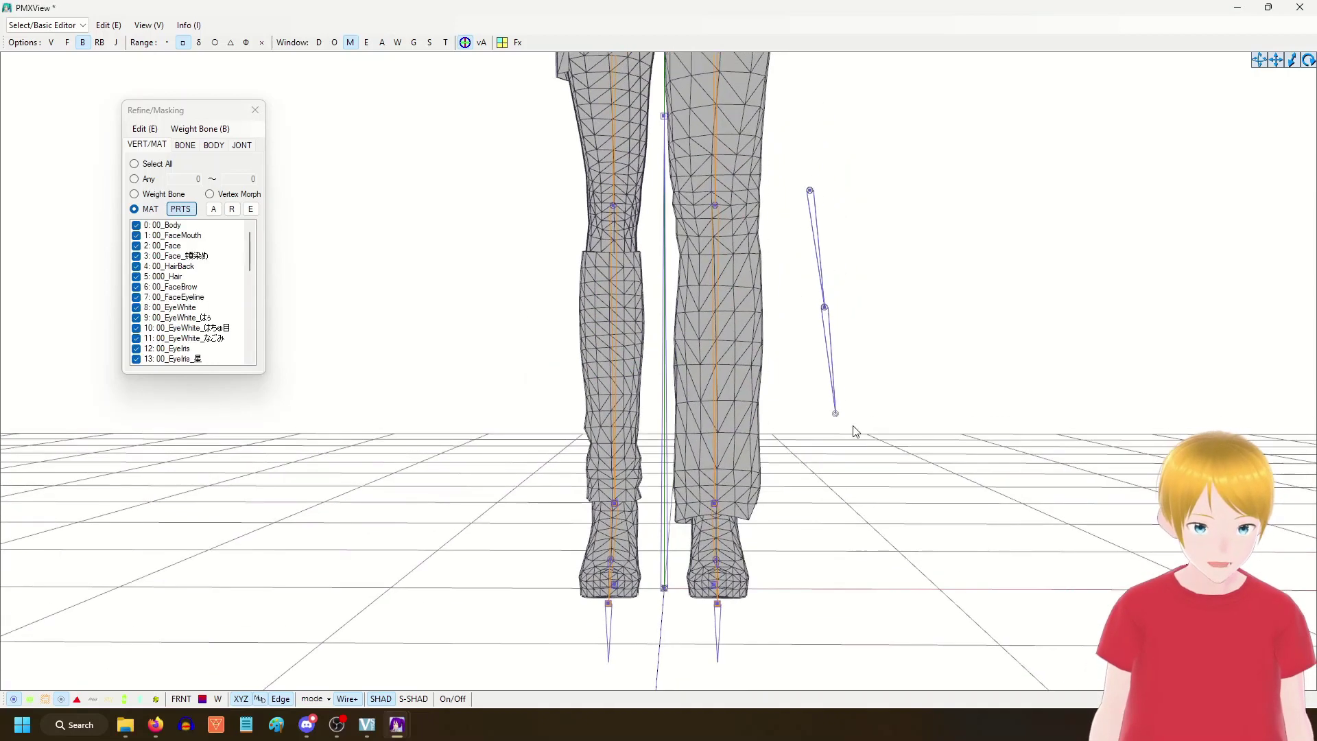
Step: Delete the remaining loose bone chain outside the character's left leg and return the model to Solid display
left_click_drag(789, 167, 854, 403)
scroll(864, 504, "down", 5)
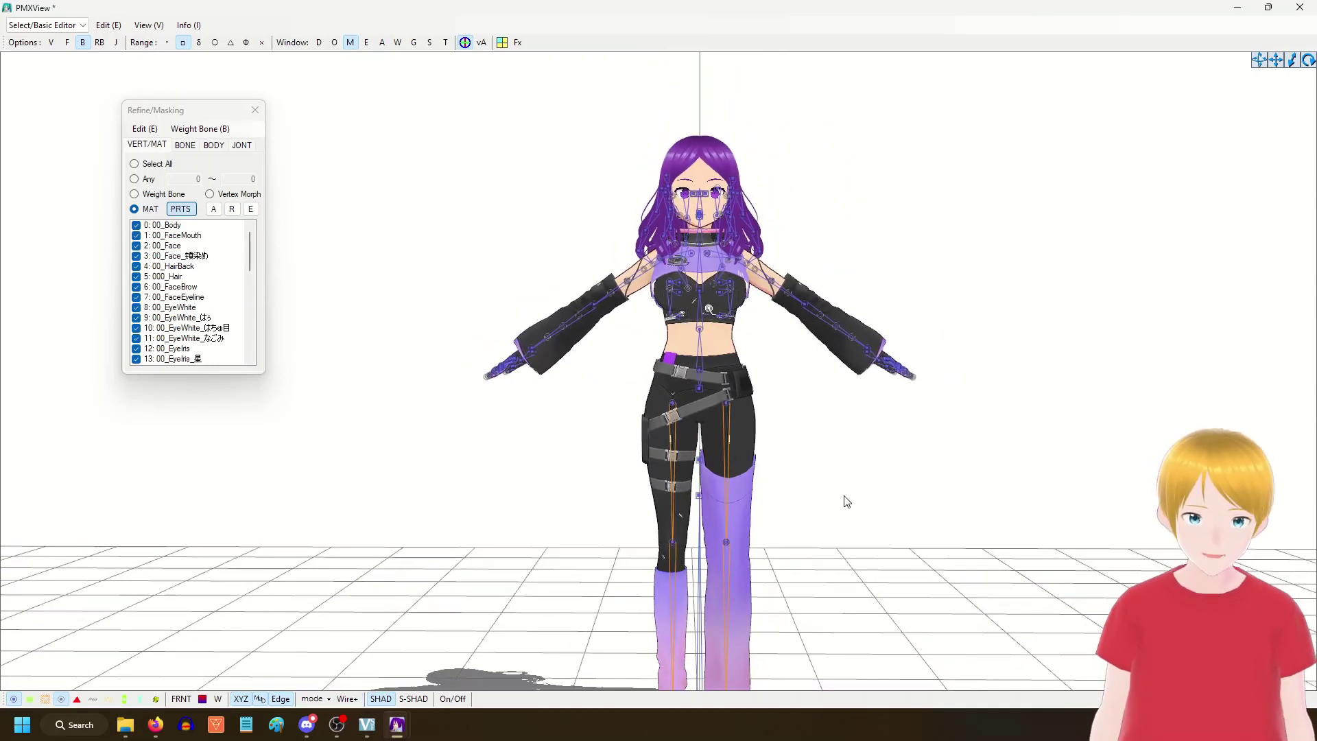
middle_click_drag(844, 496, 846, 473)
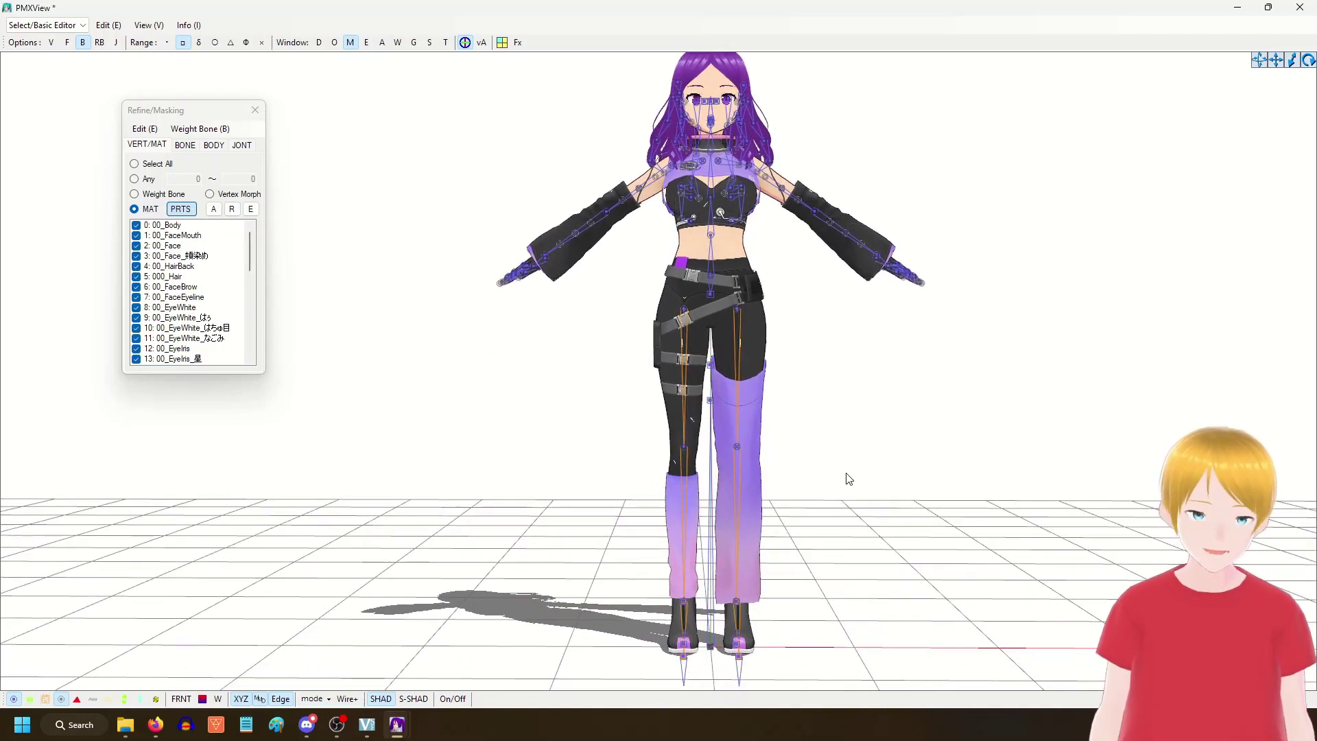
Step: Switch to Multi View Mode and enlarge the side and front views of the model
left_click(505, 43)
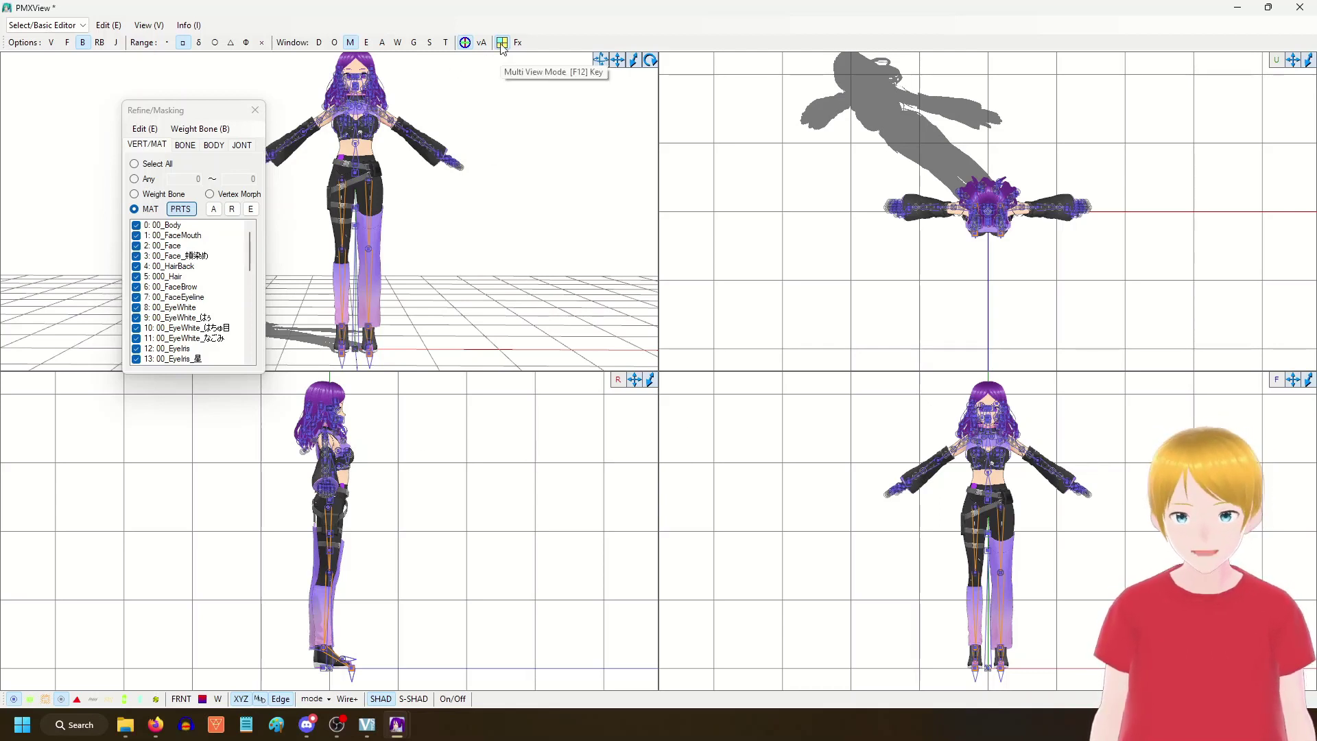
left_click_drag(658, 371, 567, 190)
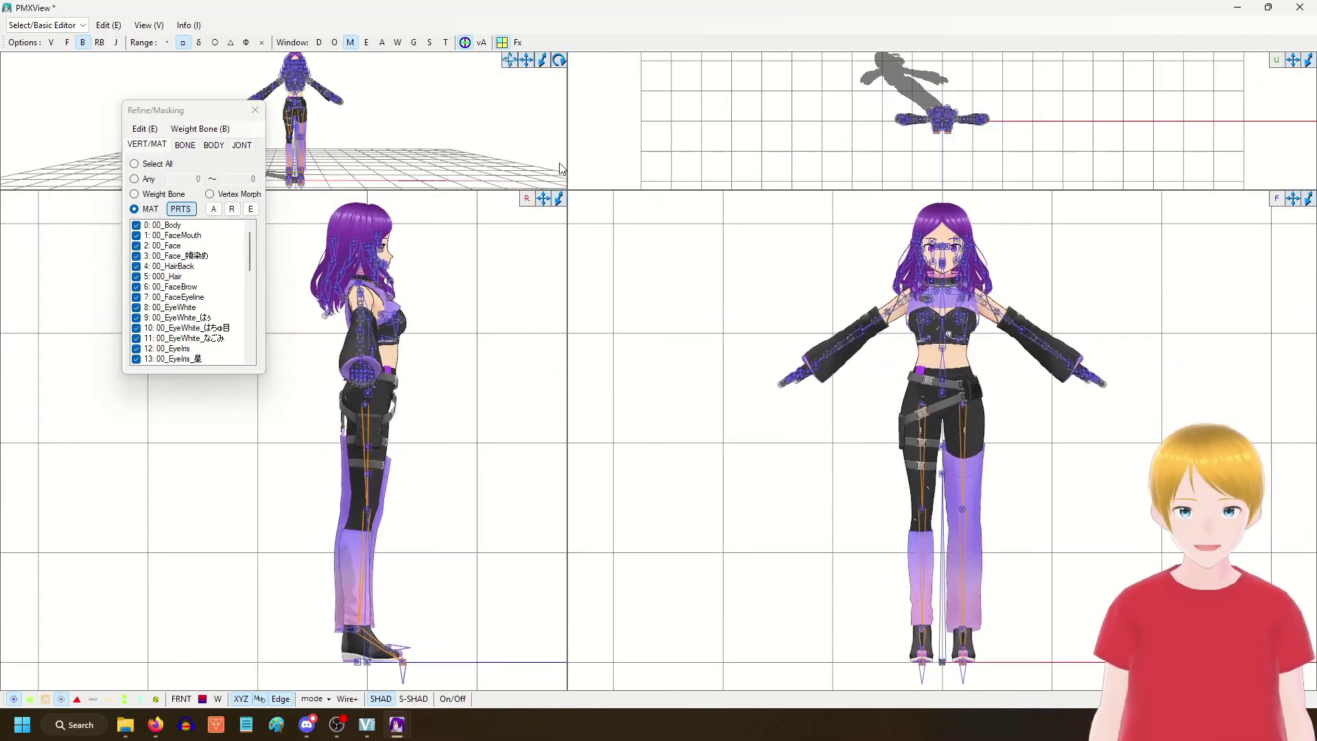
left_click(523, 198)
left_click(522, 198)
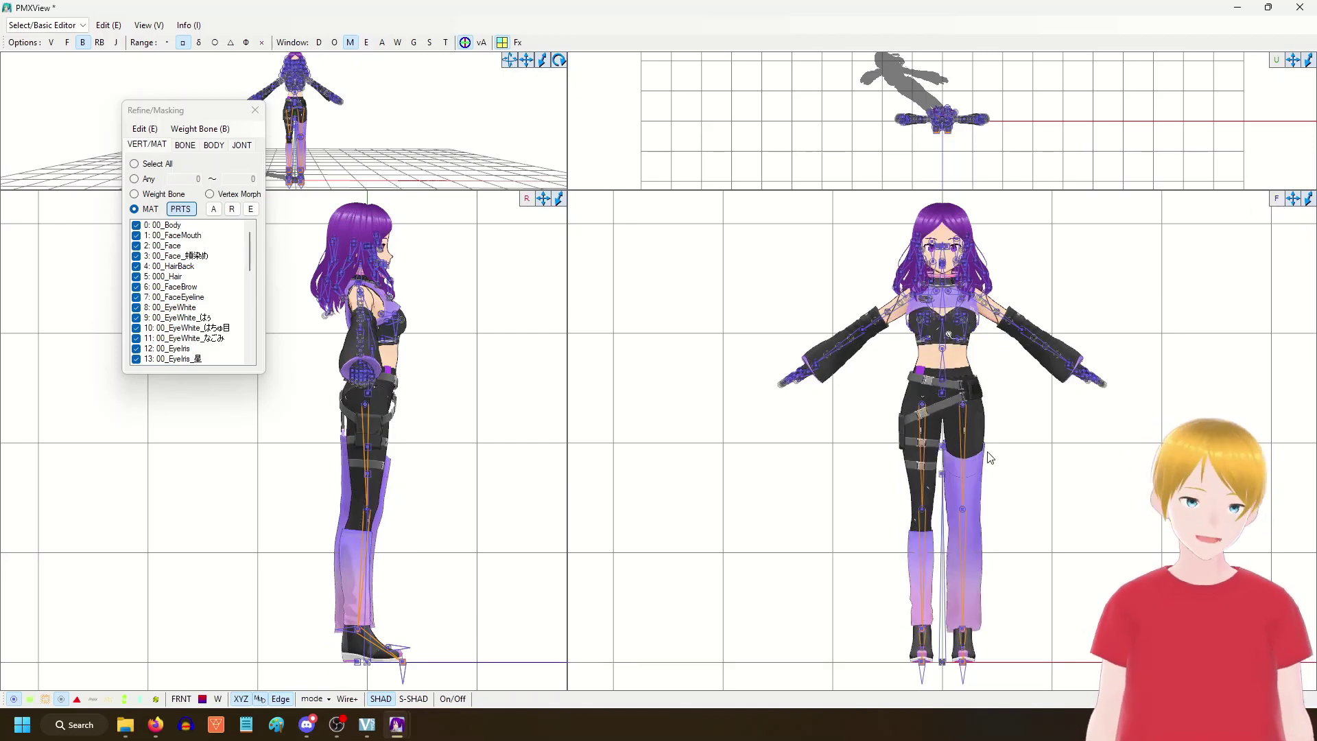
Step: Examine the model's legs and clothing closely in the side and front views
scroll(995, 463, "up", 1)
scroll(994, 461, "up", 2)
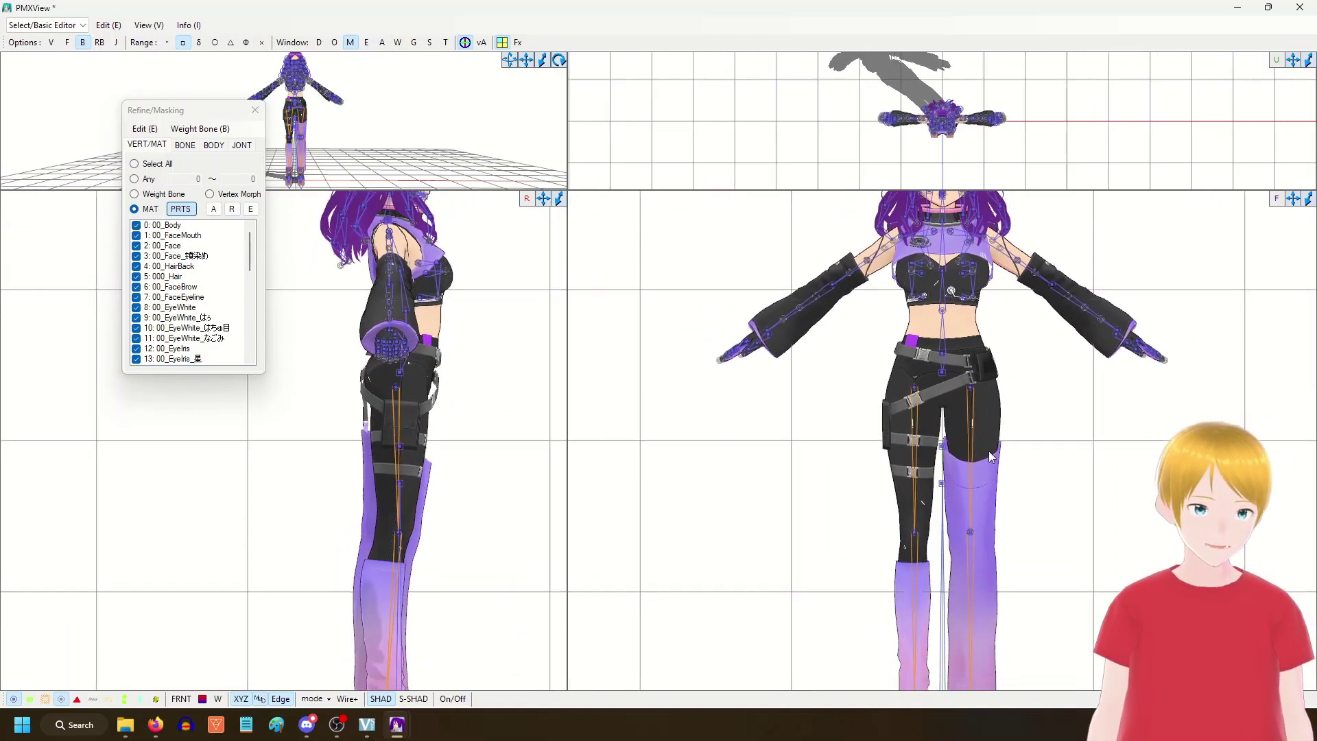
scroll(989, 445, "up", 5)
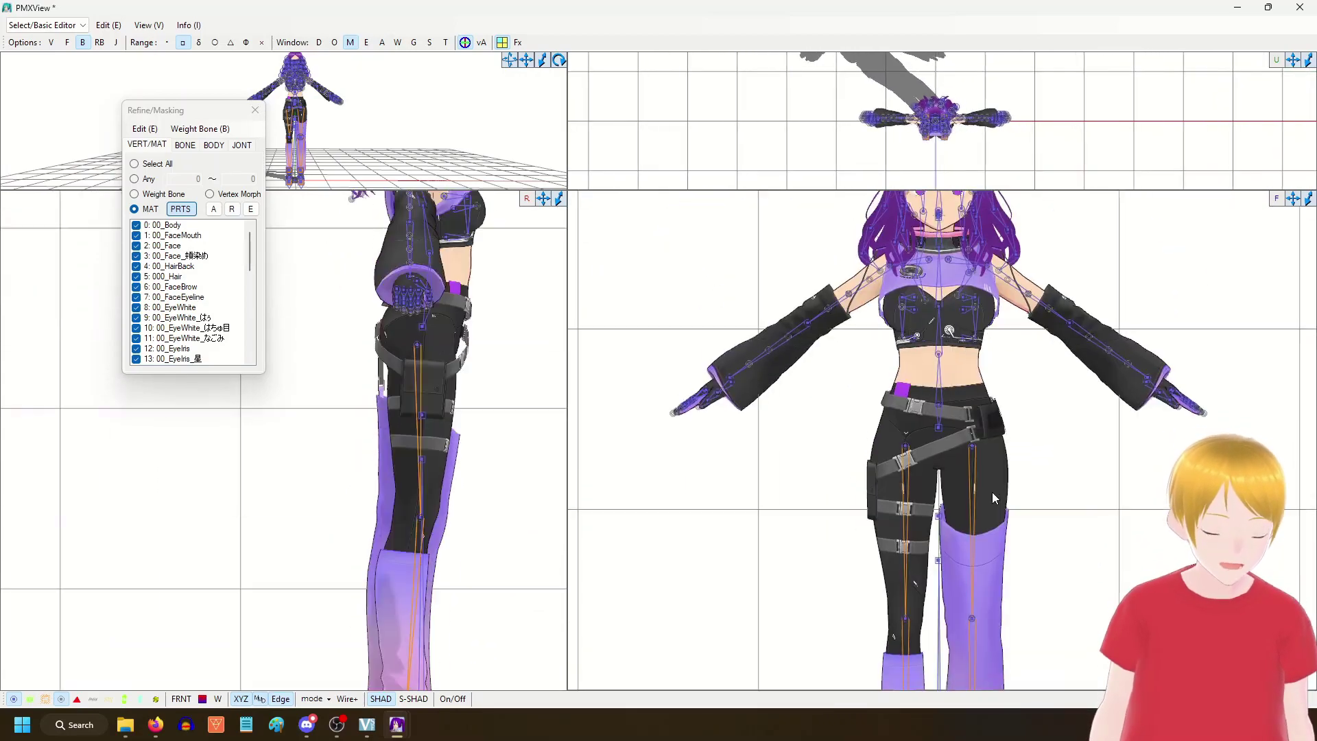
scroll(1001, 492, "up", 3)
scroll(1029, 508, "down", 5)
scroll(1042, 494, "up", 2)
scroll(1042, 482, "up", 4)
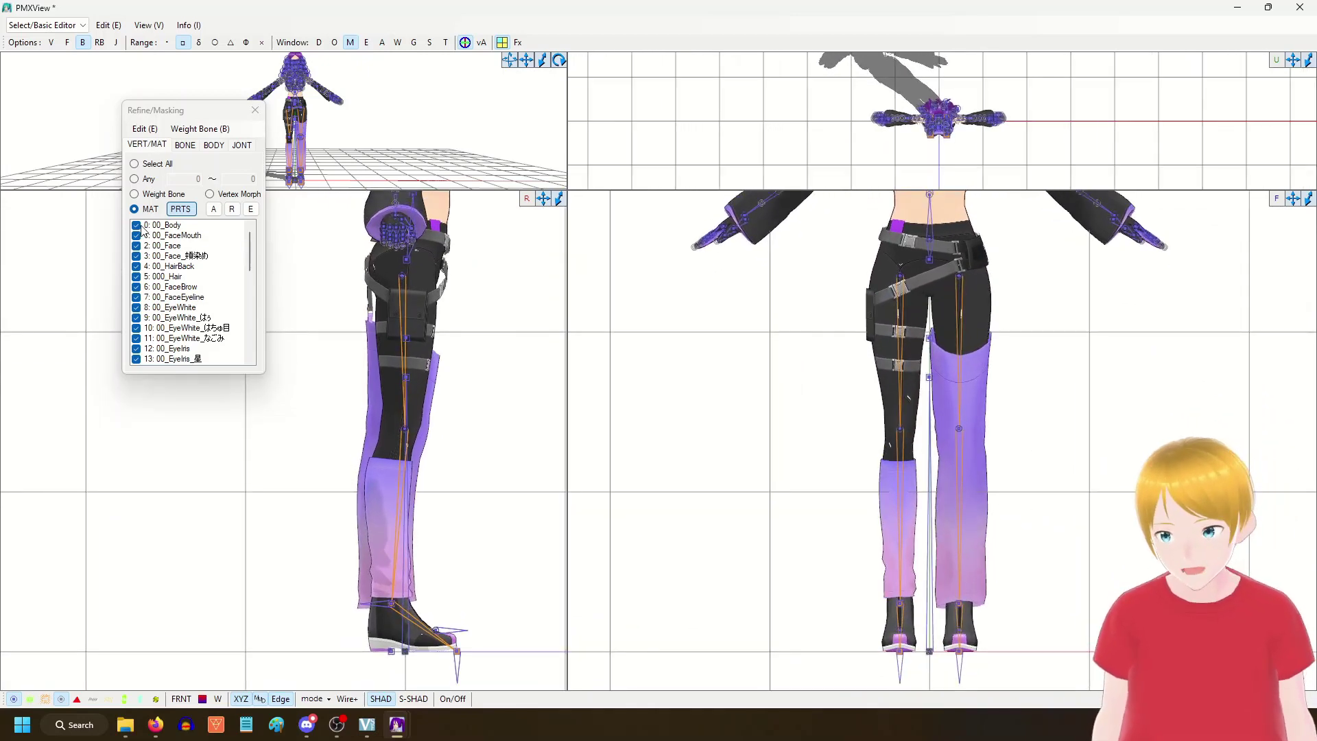
Step: Isolate the 00_Body material by masking out every other material on the model
left_click(139, 227)
left_click(232, 209)
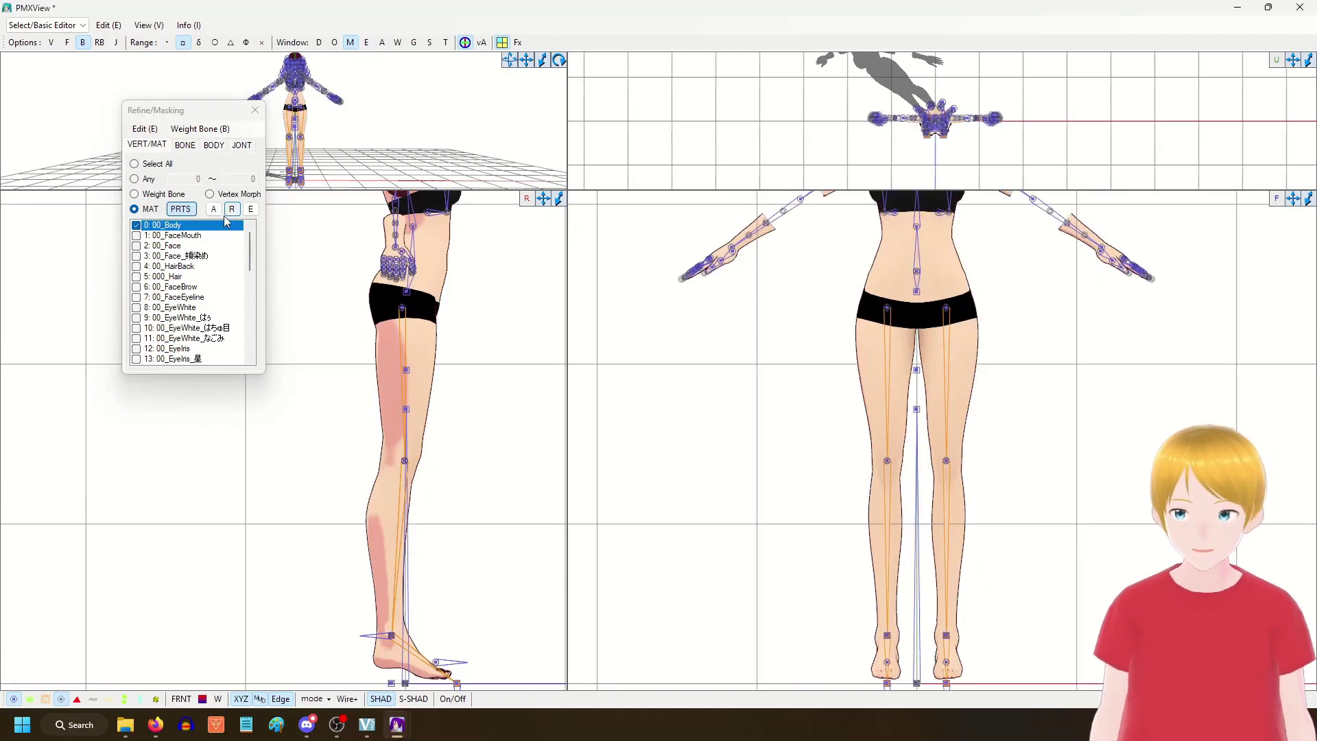
left_click(214, 209)
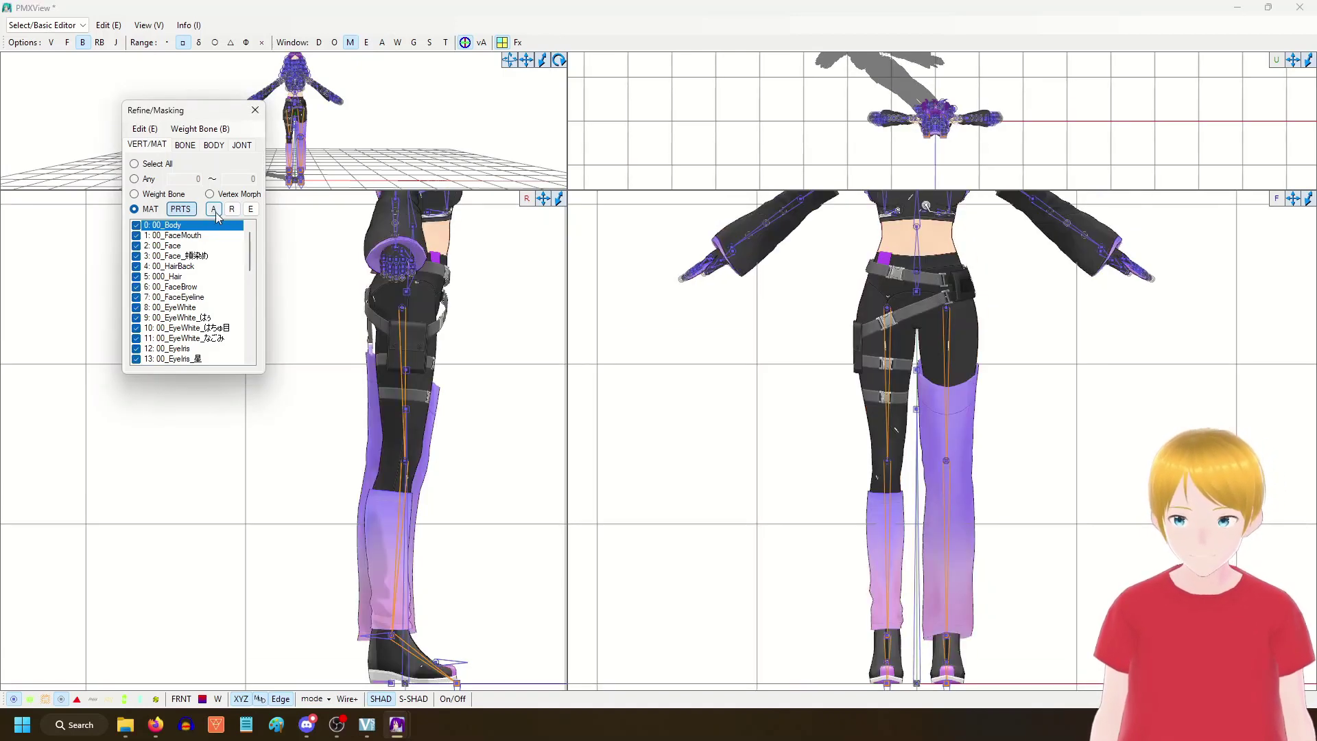
left_click(137, 225)
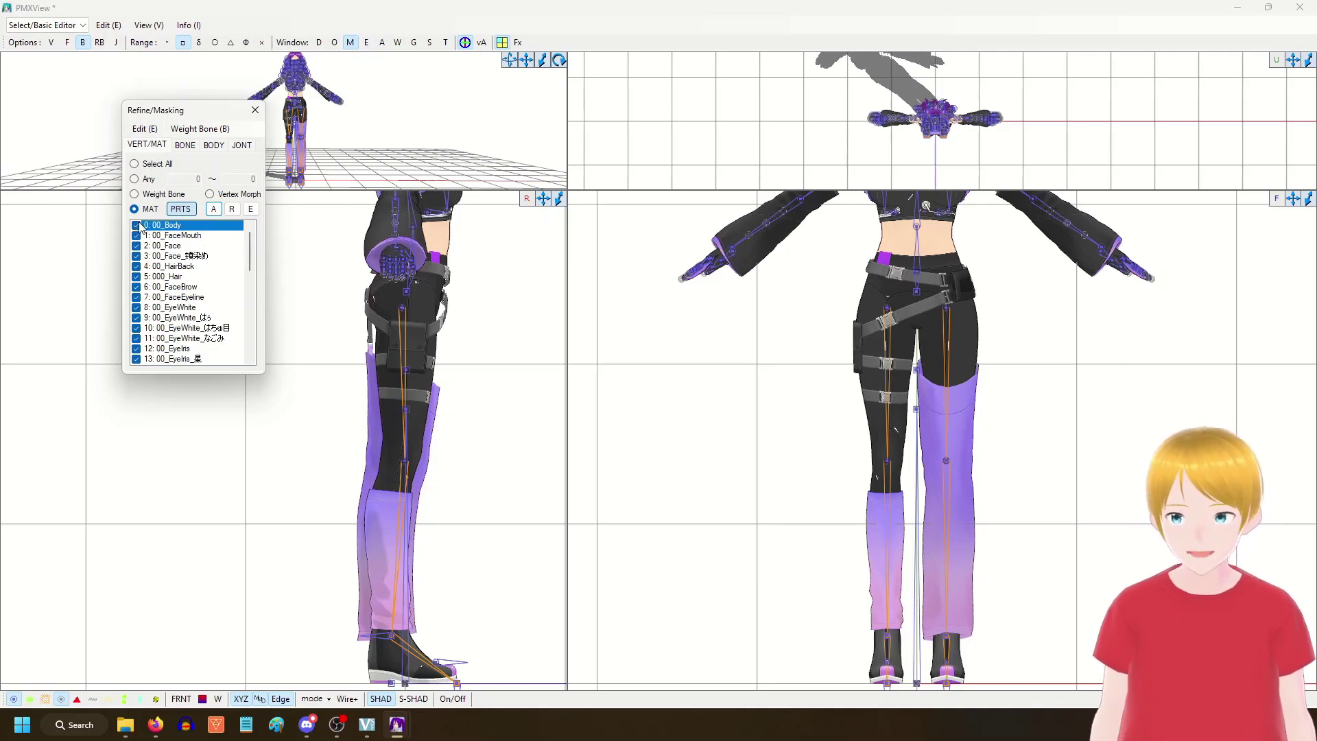
left_click(232, 210)
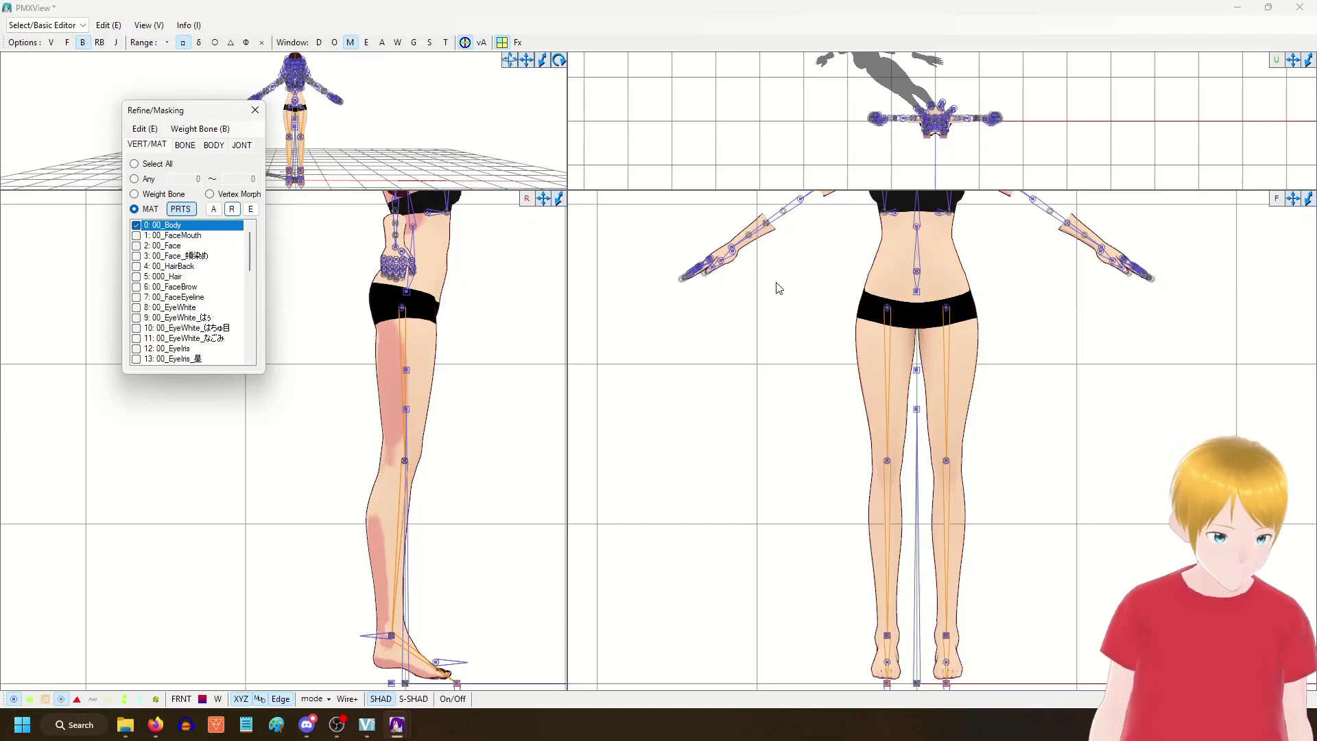
Step: Enable vertex display and delete all body vertices from the hips down to the feet
left_click_drag(776, 282, 1038, 709)
left_click(1113, 596)
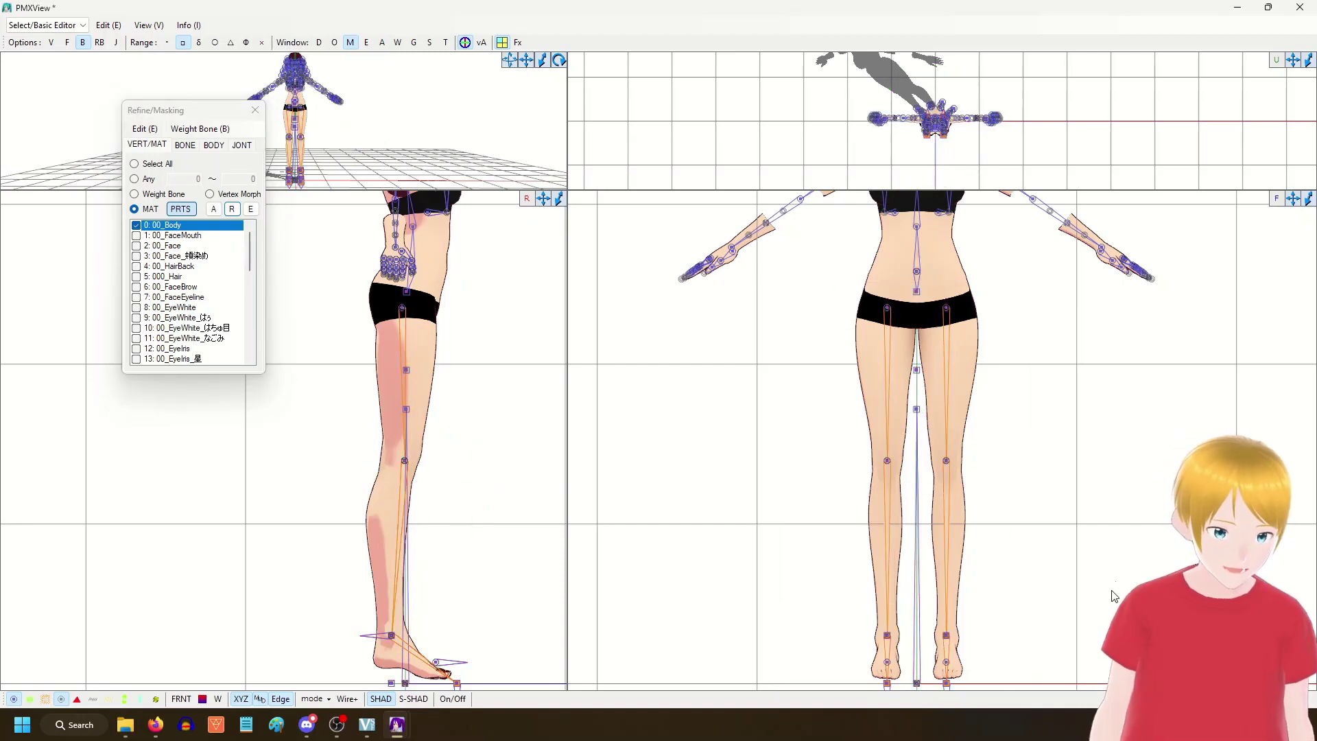
left_click(51, 42)
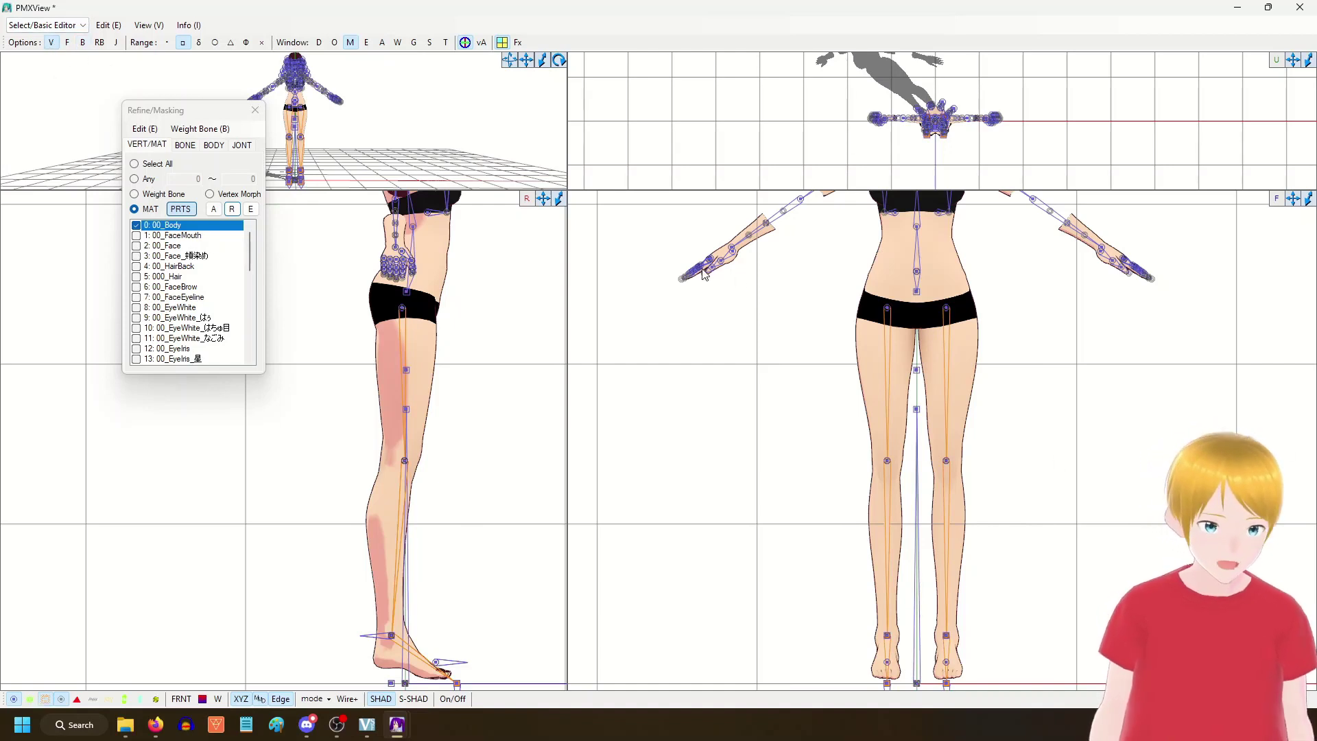
left_click_drag(765, 298, 1111, 690)
scroll(1099, 655, "down", 1)
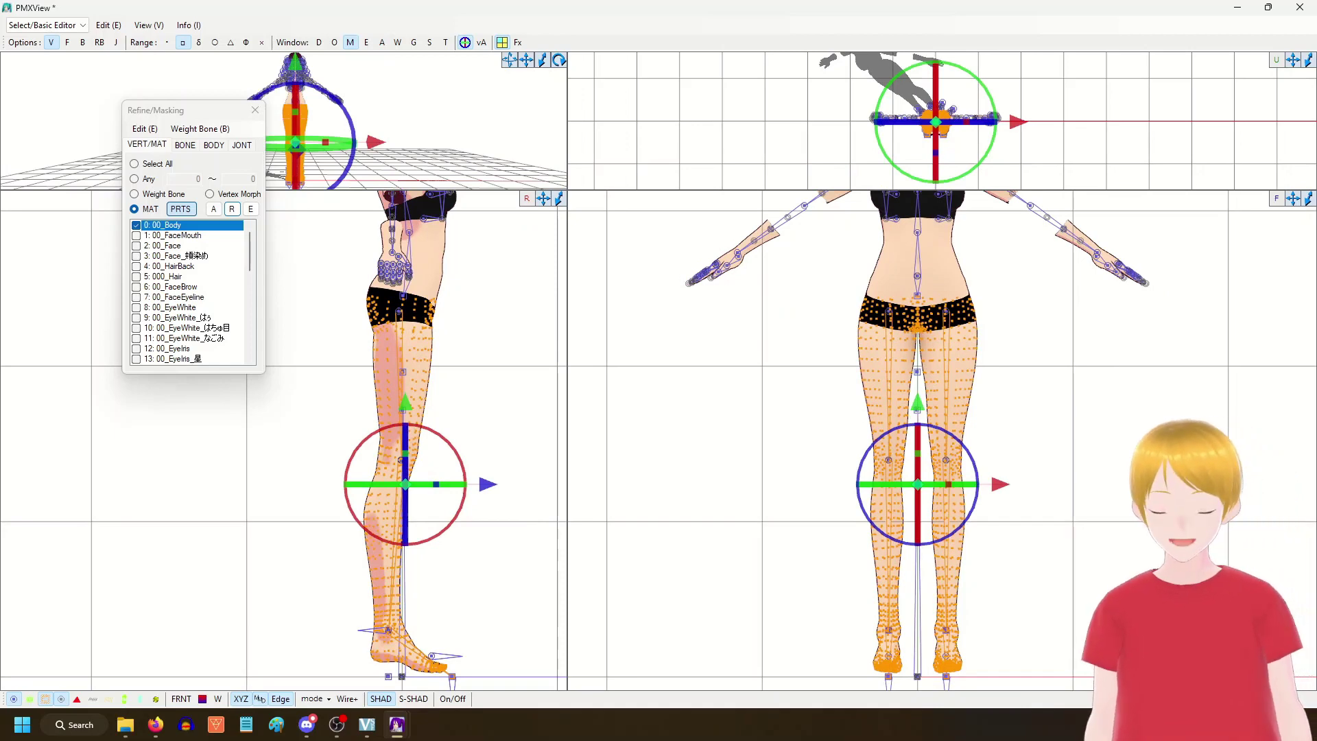
key("Delete")
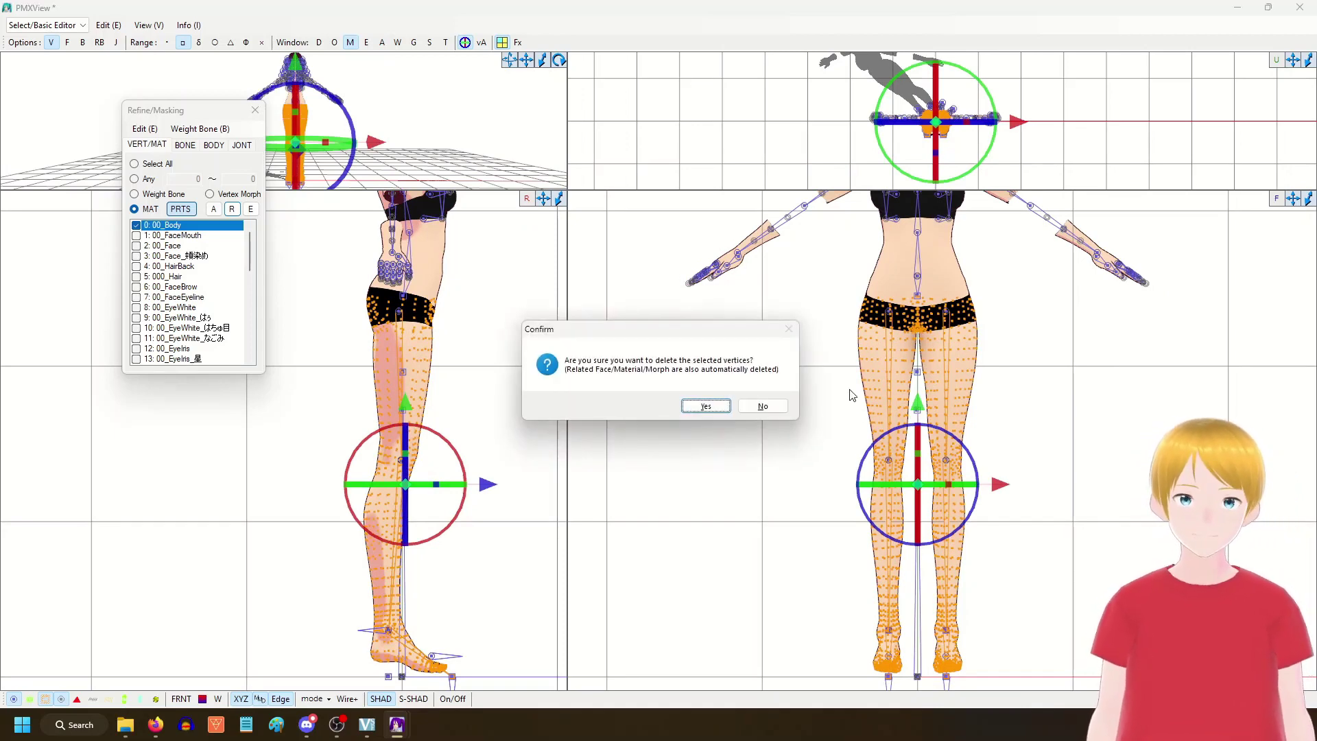
left_click(706, 406)
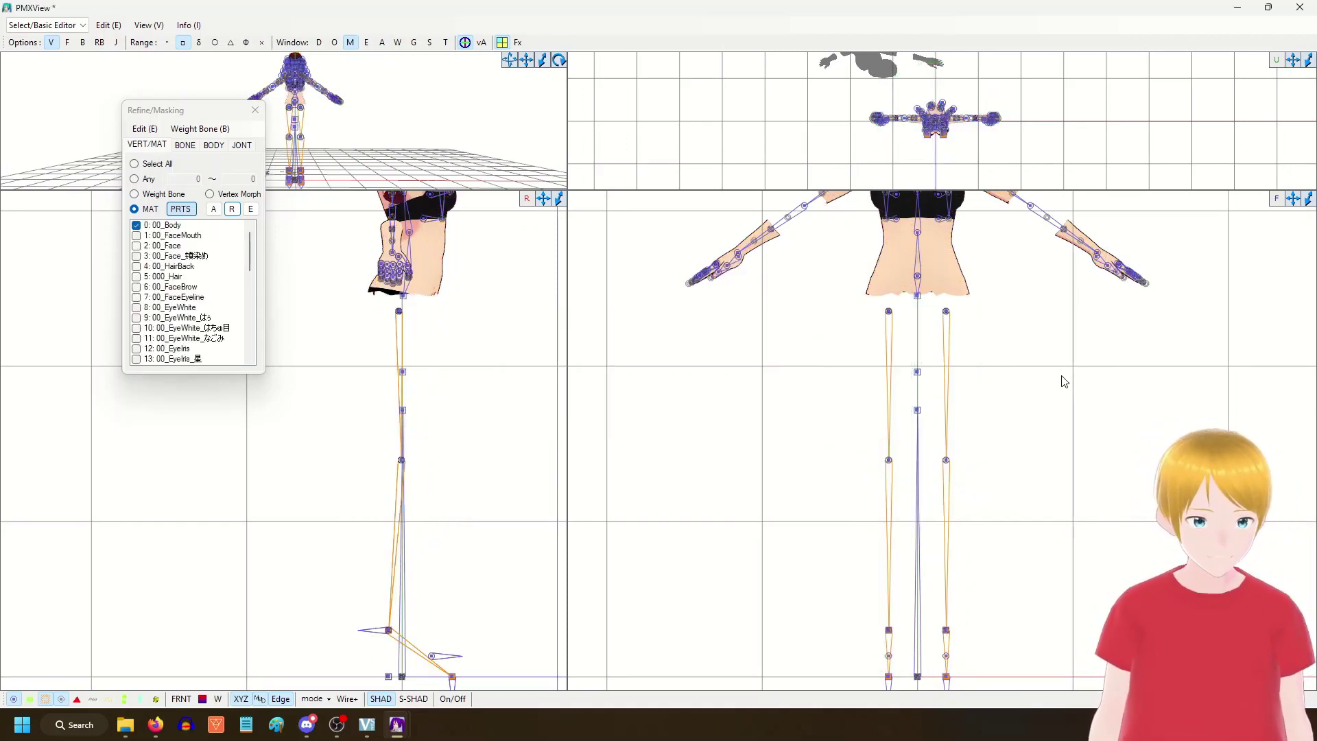
Step: Show all materials again and examine the waist and clothing for gaps where the body mesh was removed
scroll(1064, 375, "up", 1)
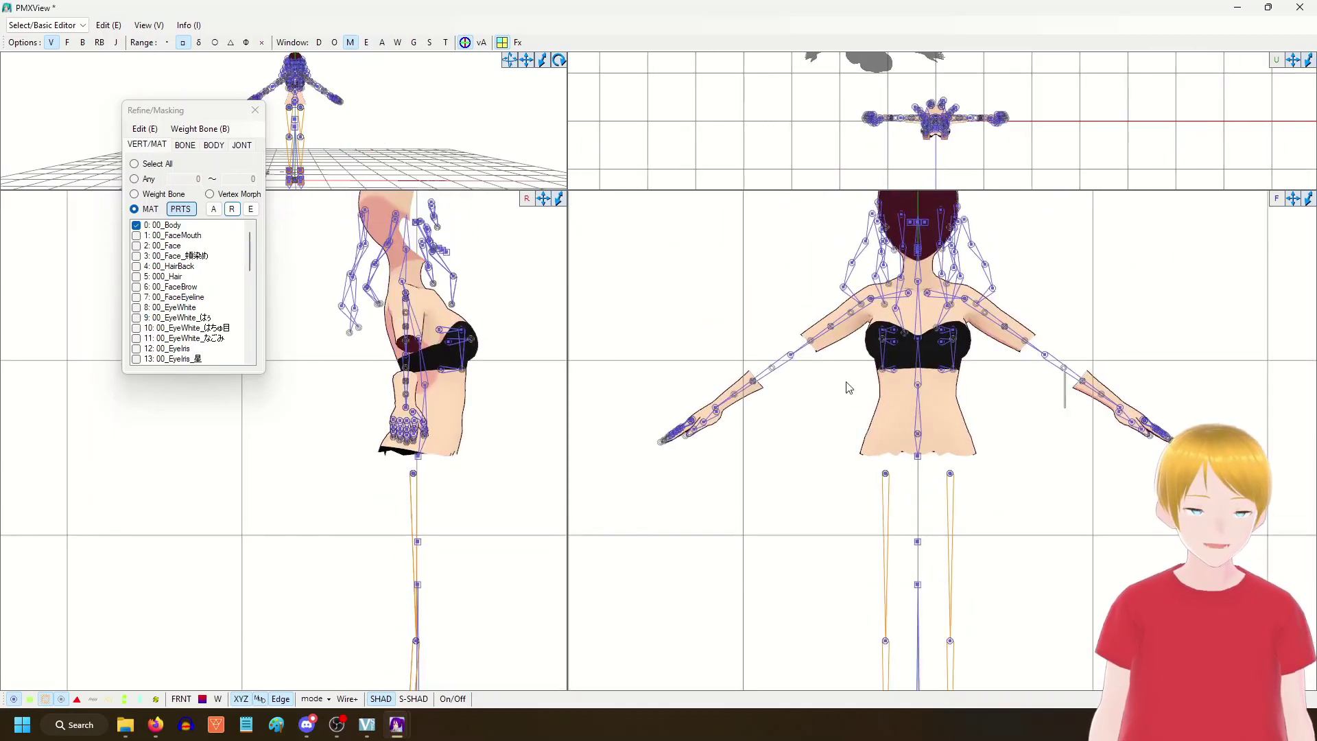
left_click(214, 209)
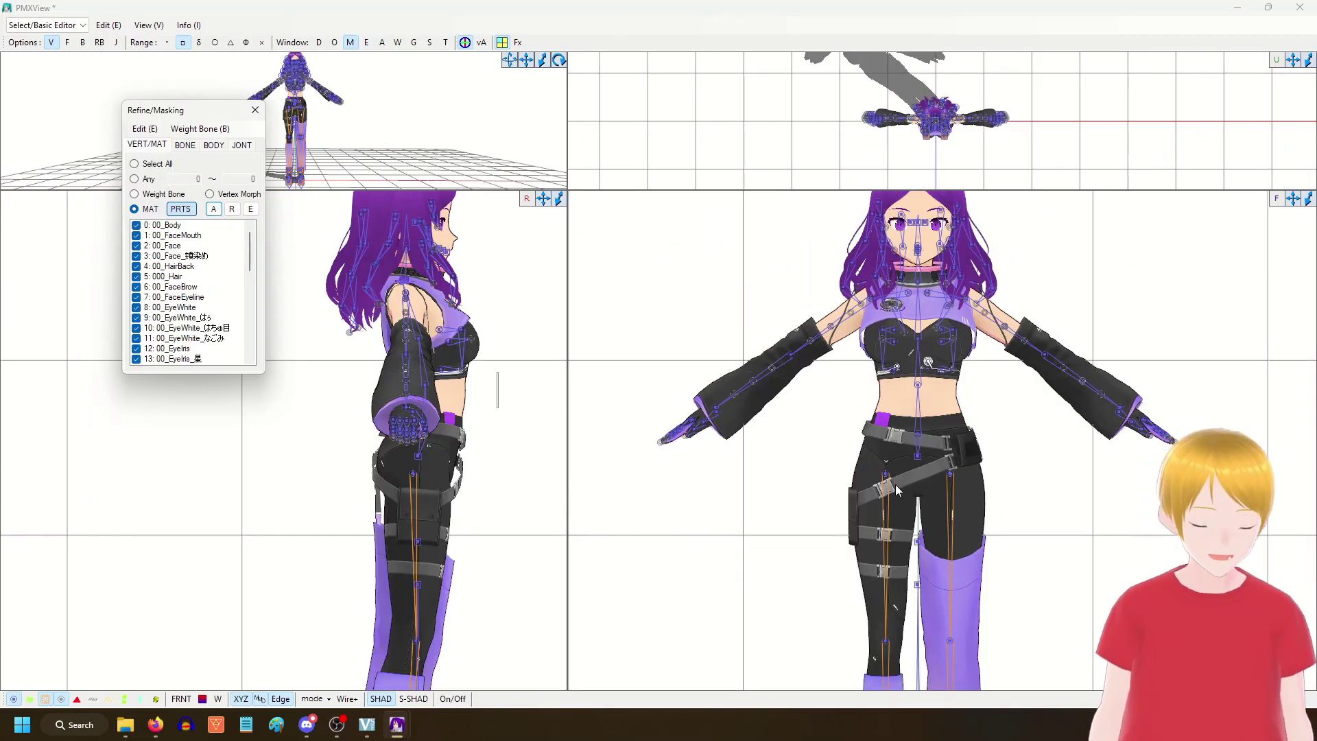
scroll(895, 487, "up", 5)
scroll(983, 509, "down", 5)
middle_click_drag(992, 529, 949, 473)
scroll(918, 476, "down", 2)
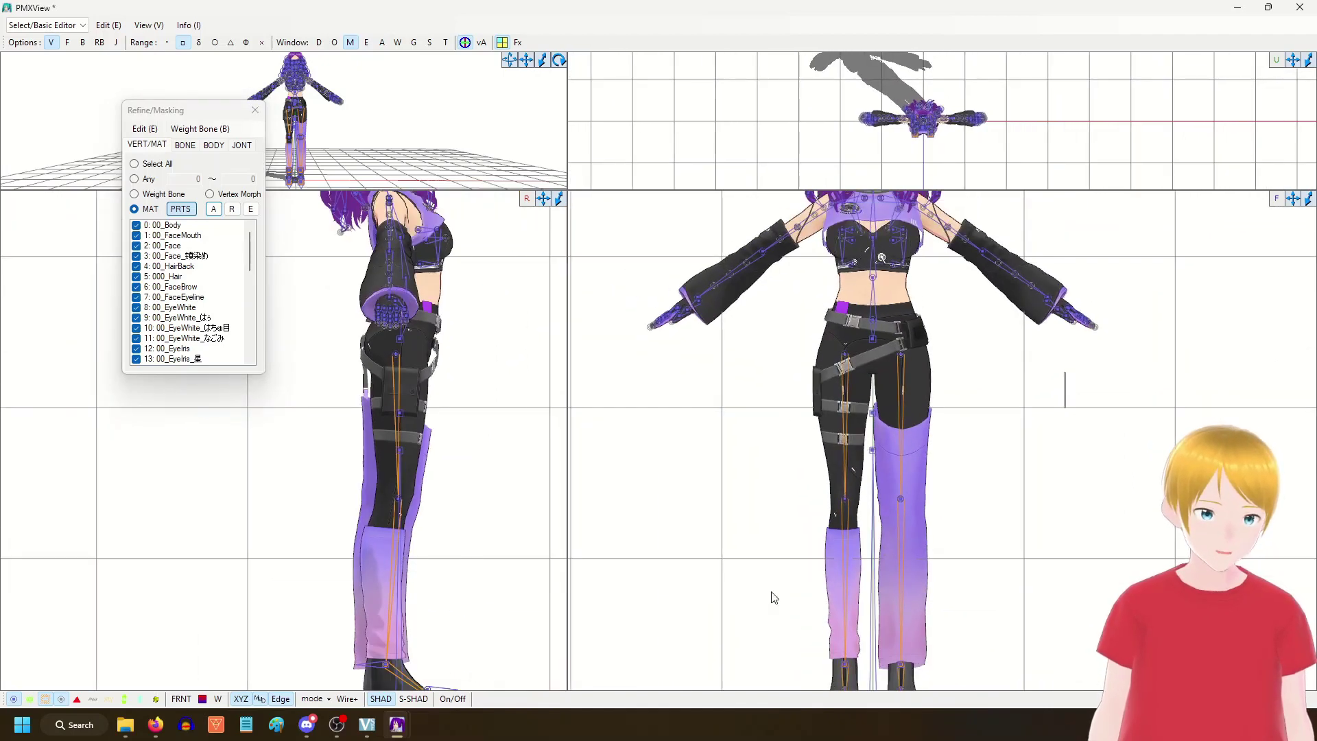
scroll(886, 468, "up", 4)
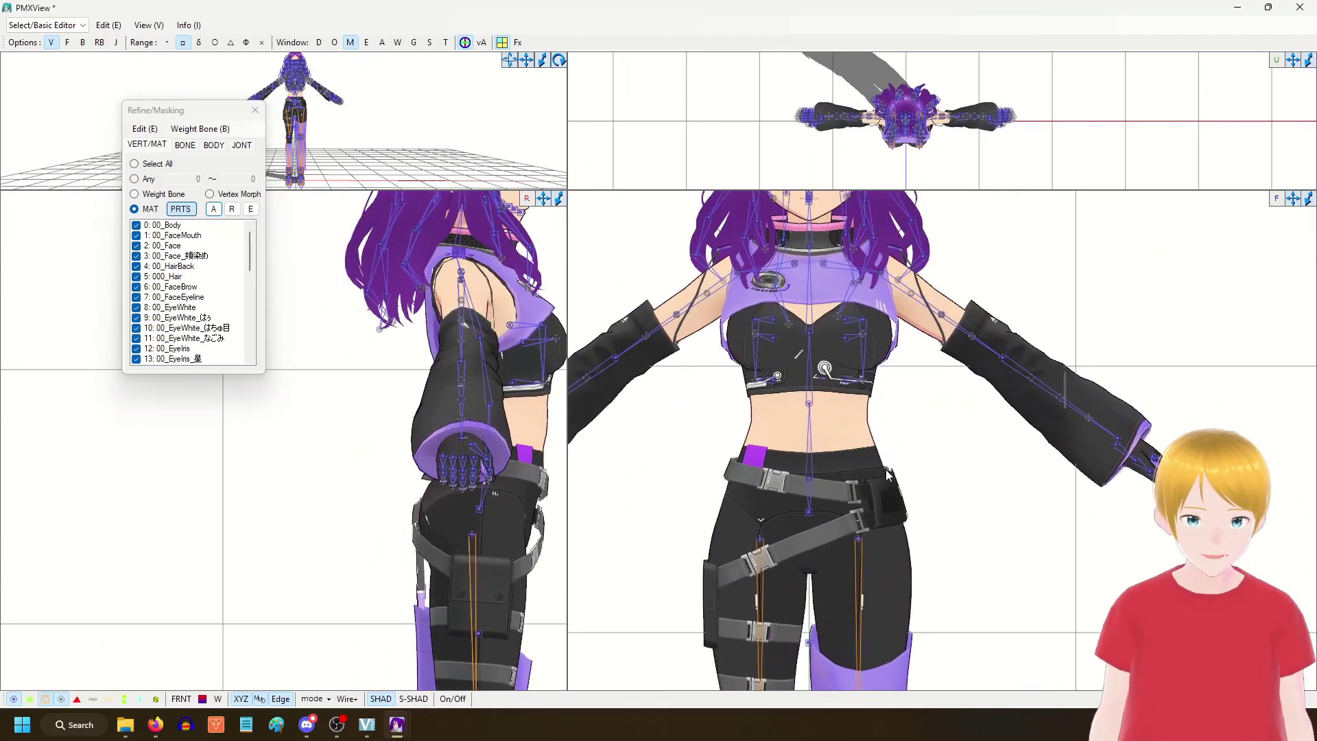
scroll(863, 480, "down", 4)
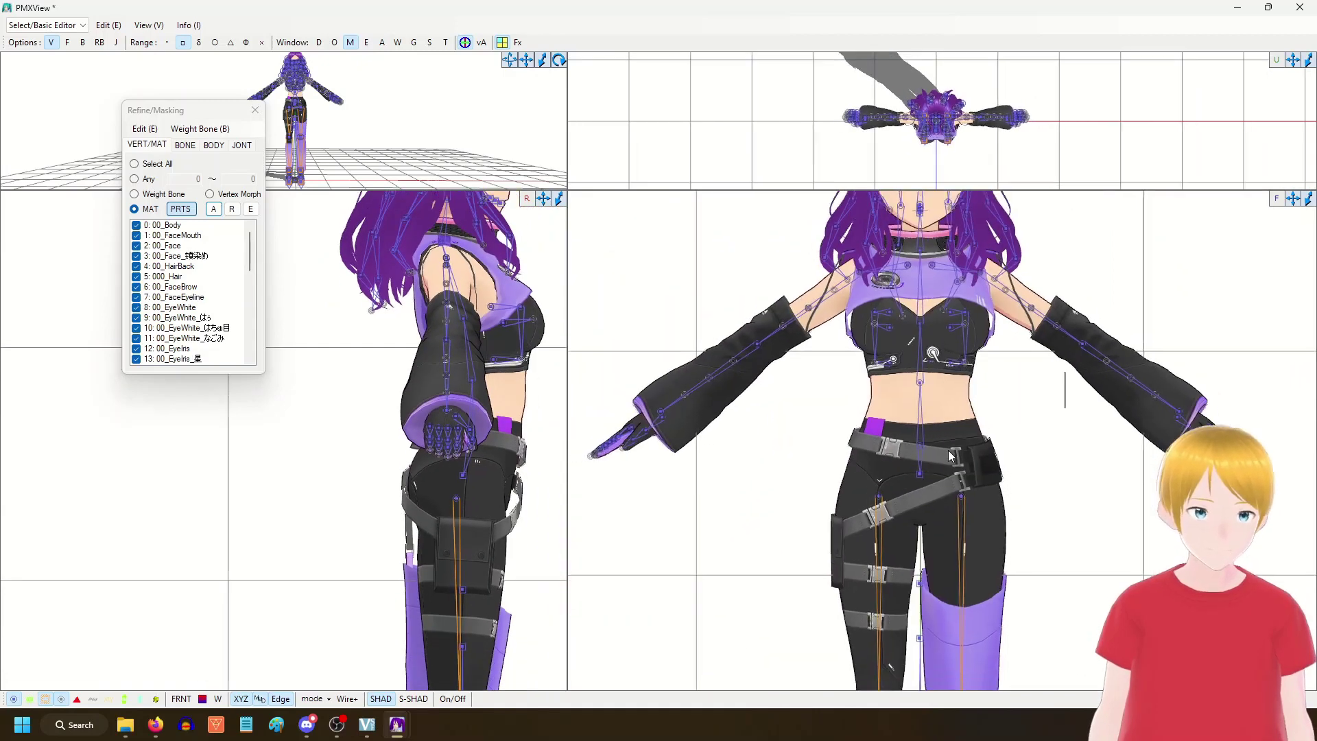
scroll(948, 464, "down", 1)
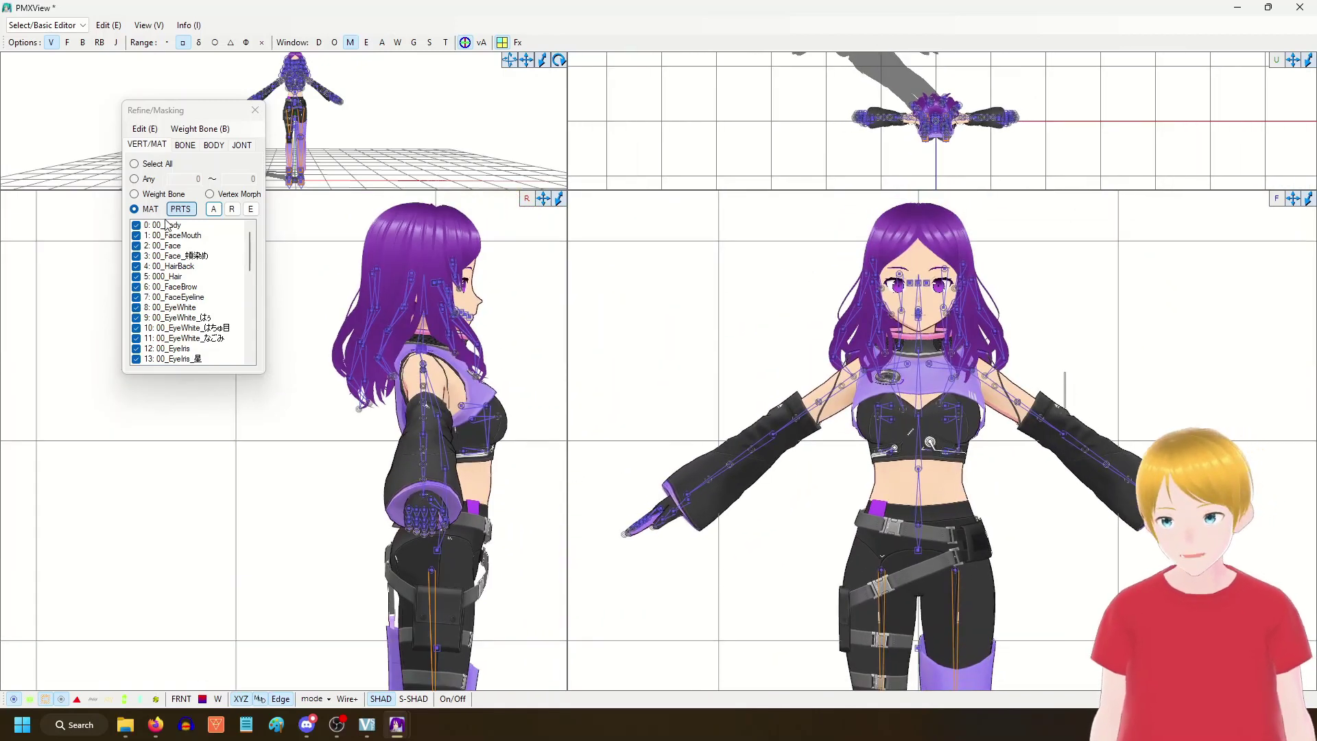
Step: Isolate 00_Body once more and inspect the remaining body mesh in the side and front views
left_click(137, 225)
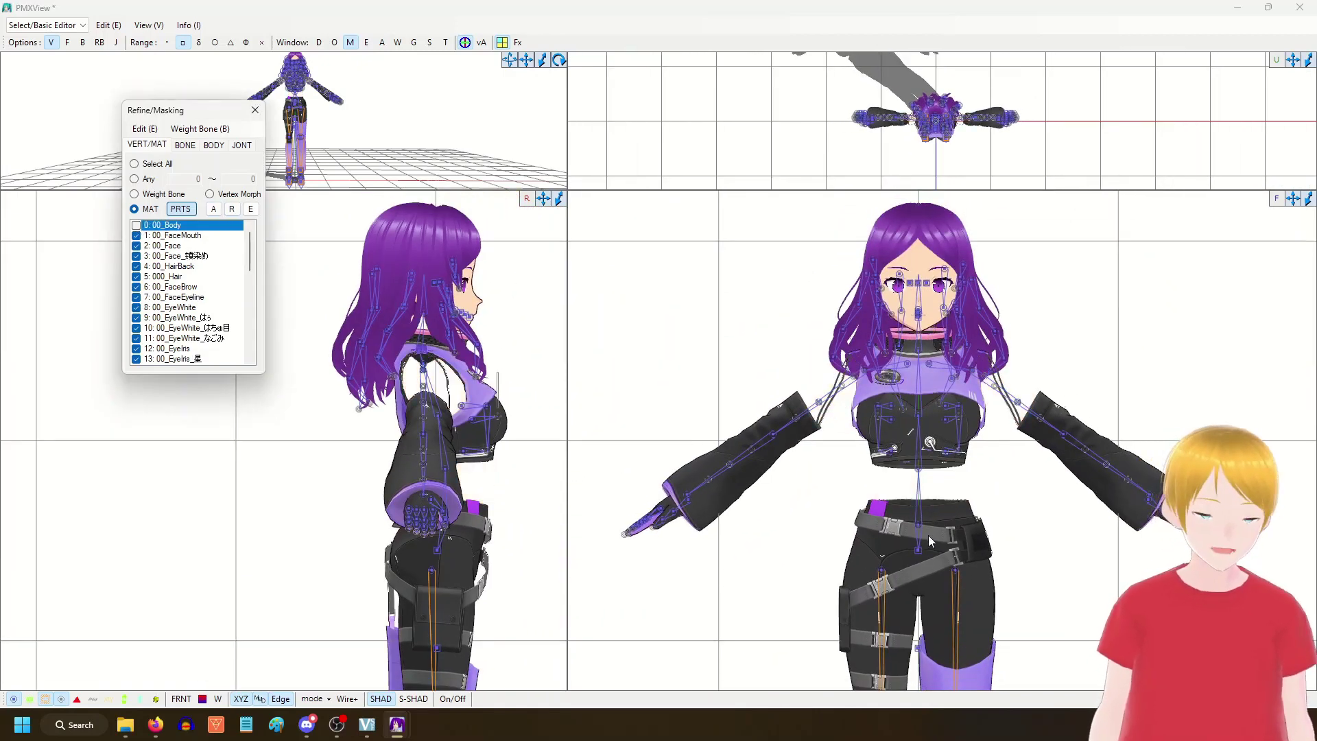
left_click(231, 208)
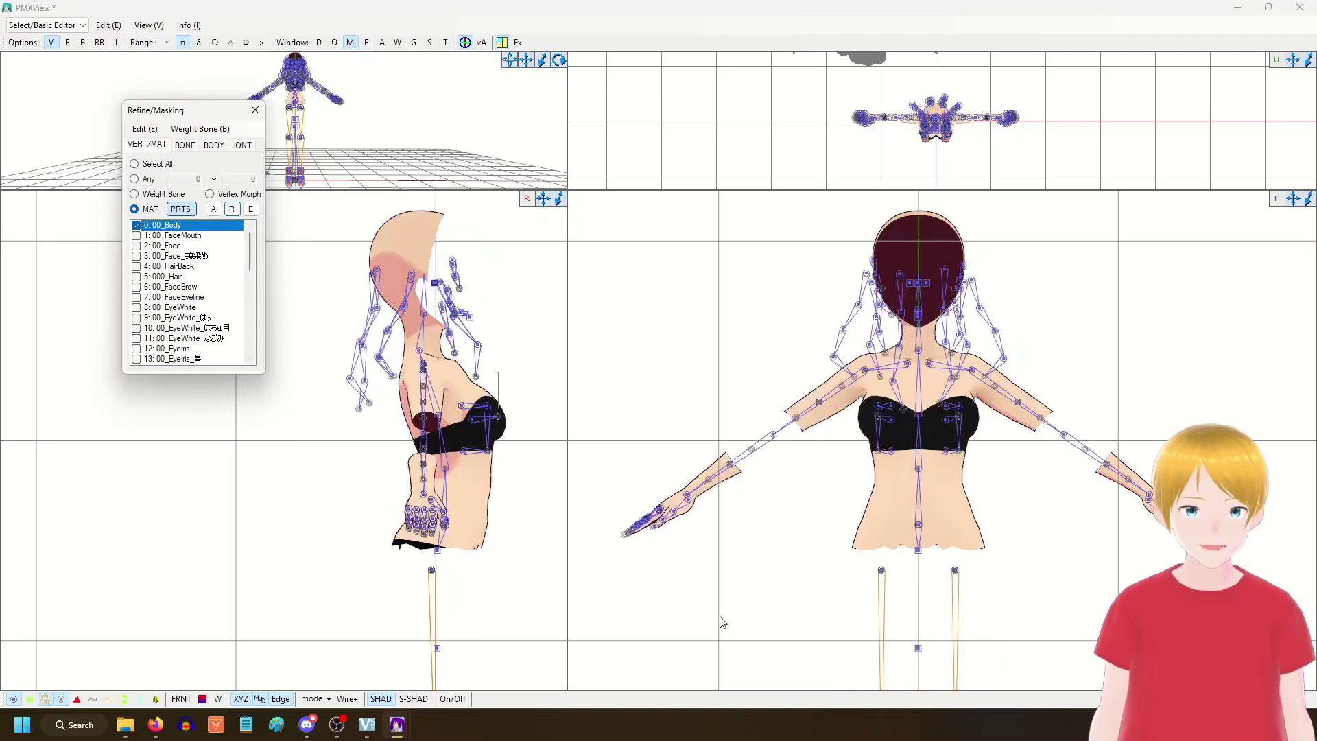
left_click_drag(568, 469, 615, 505)
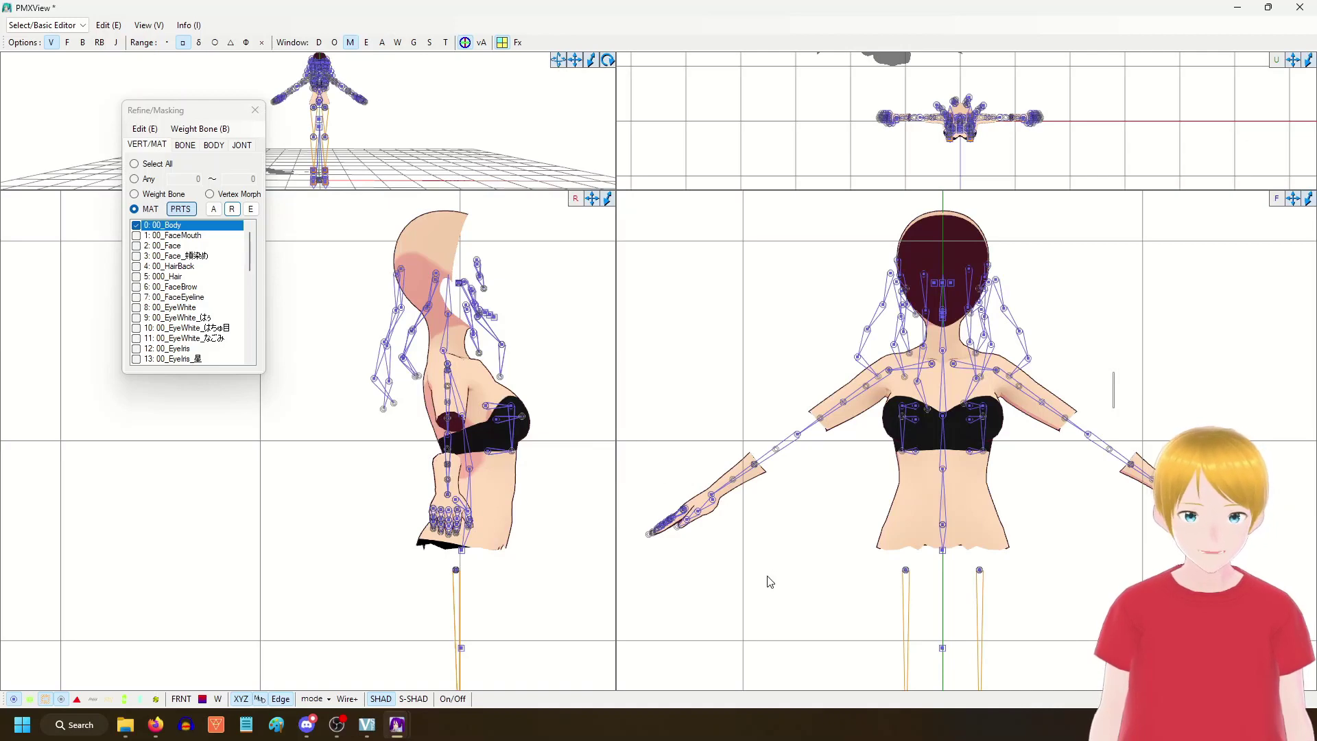
scroll(767, 576, "up", 2)
middle_click_drag(774, 560, 854, 551)
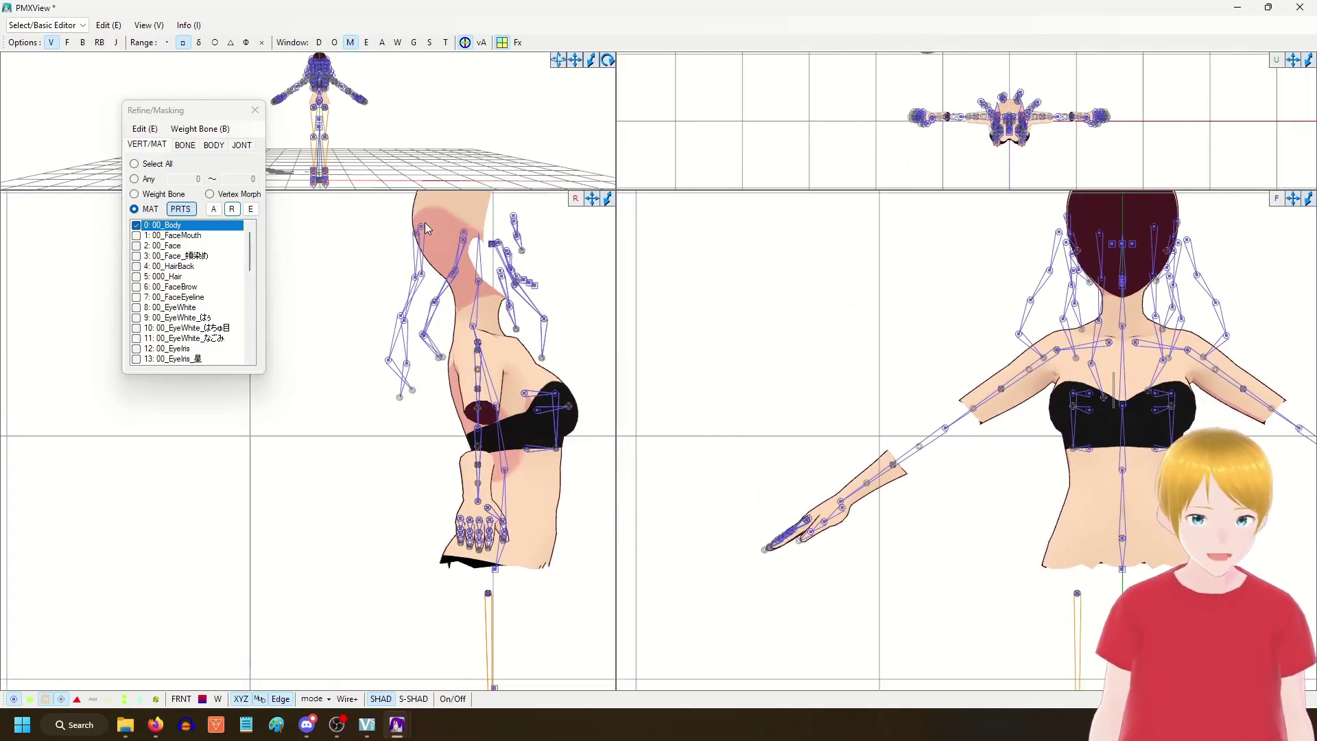
scroll(804, 439, "down", 6)
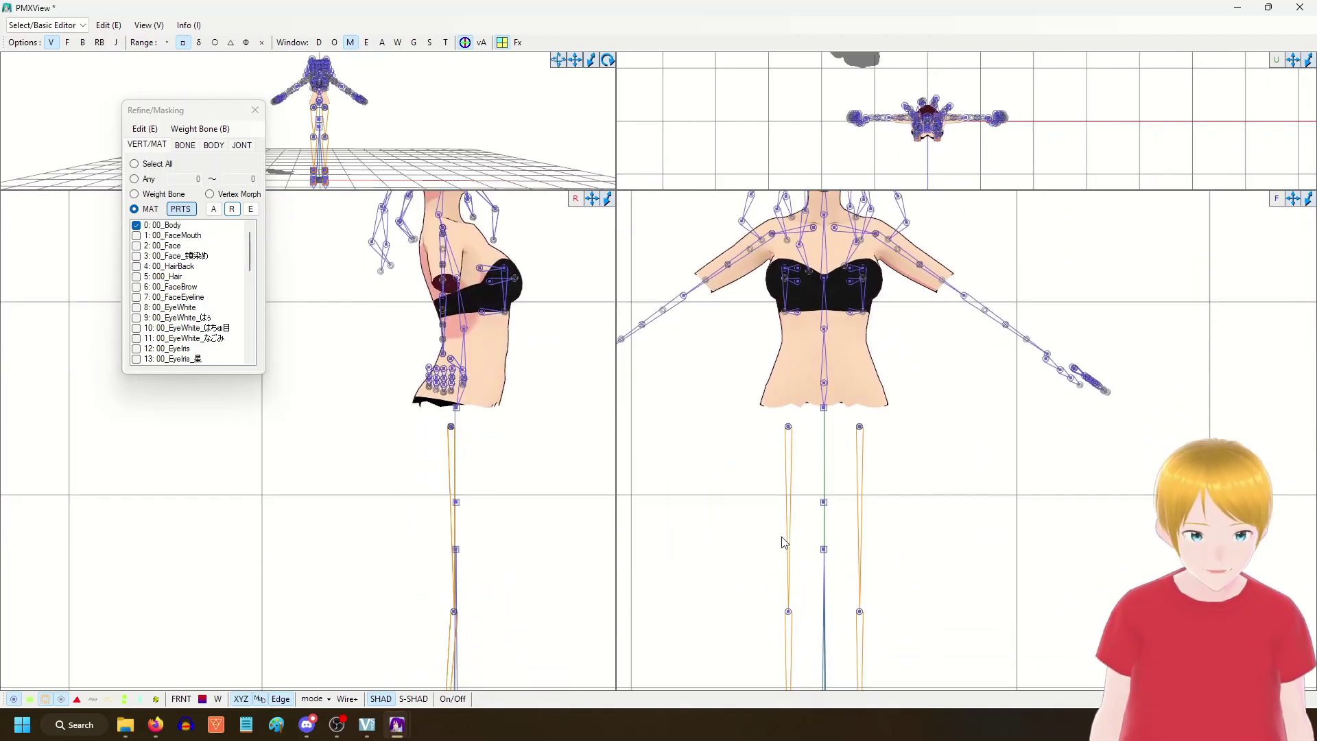
scroll(790, 546, "down", 2)
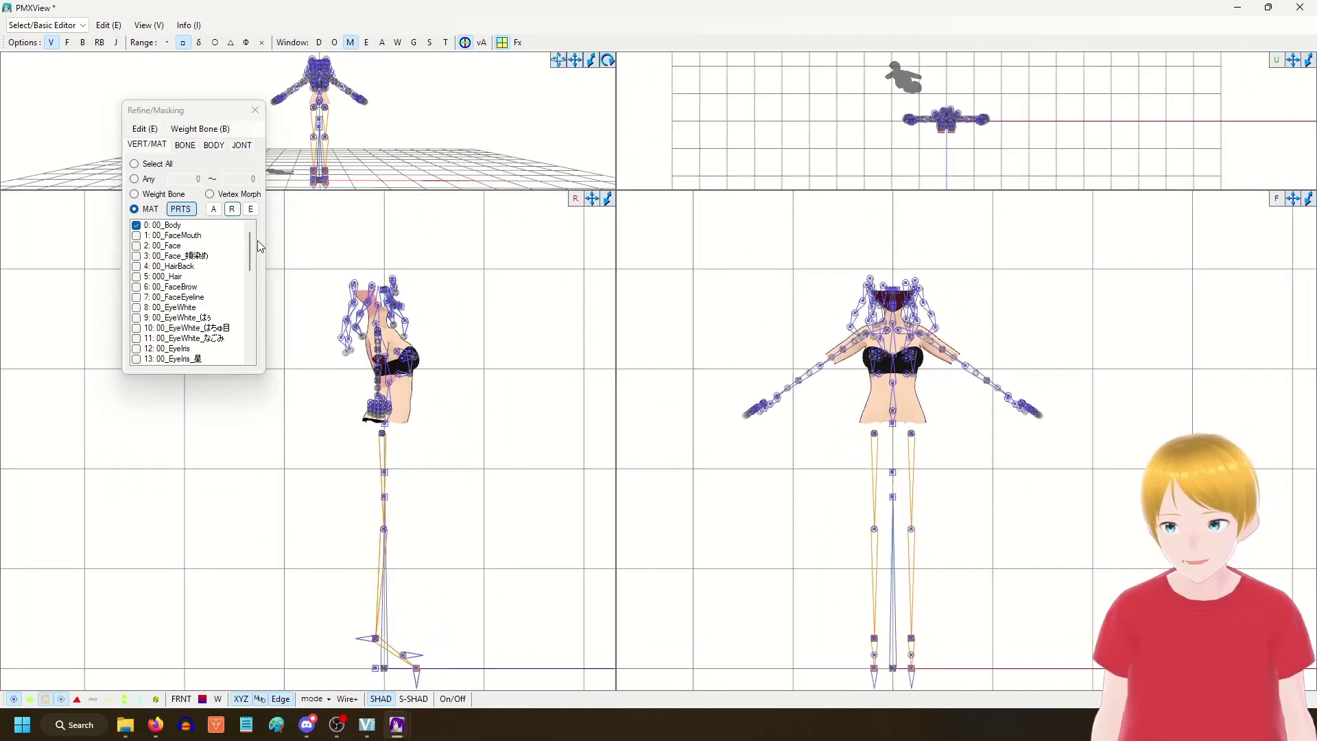
Step: Show all materials, then isolate the three trouser materials 01_Onepiece_02_裏, 01_Onepiece_02 and 01_Onepiece_02_エッジ
left_click(213, 209)
scroll(903, 570, "up", 6)
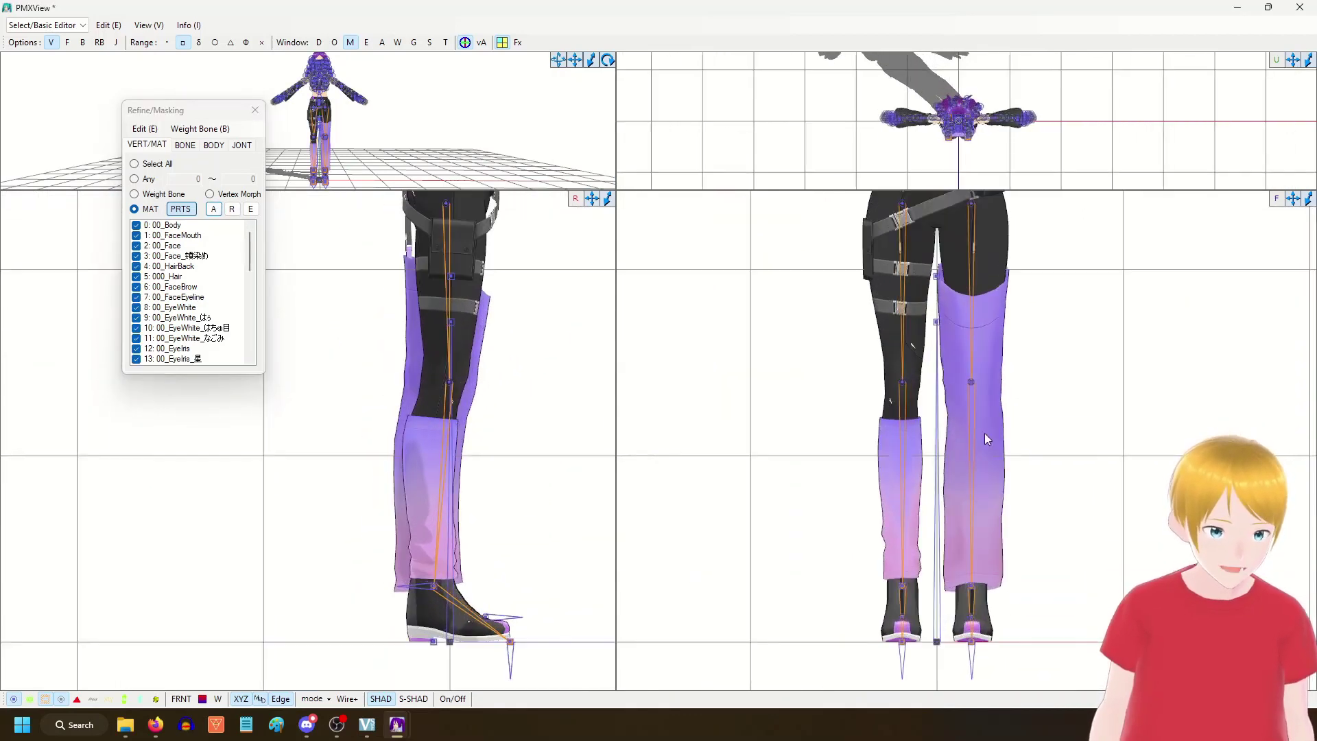
scroll(184, 318, "down", 10)
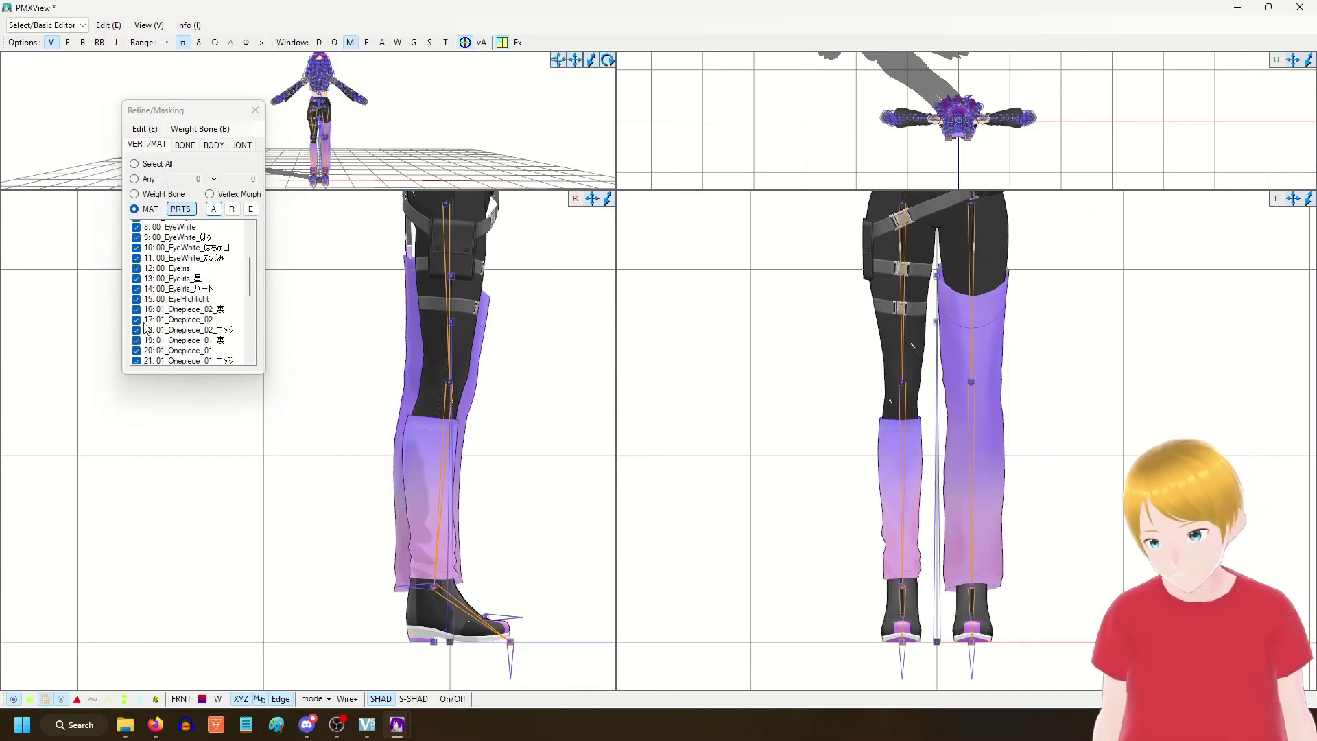
scroll(183, 360, "up", 6)
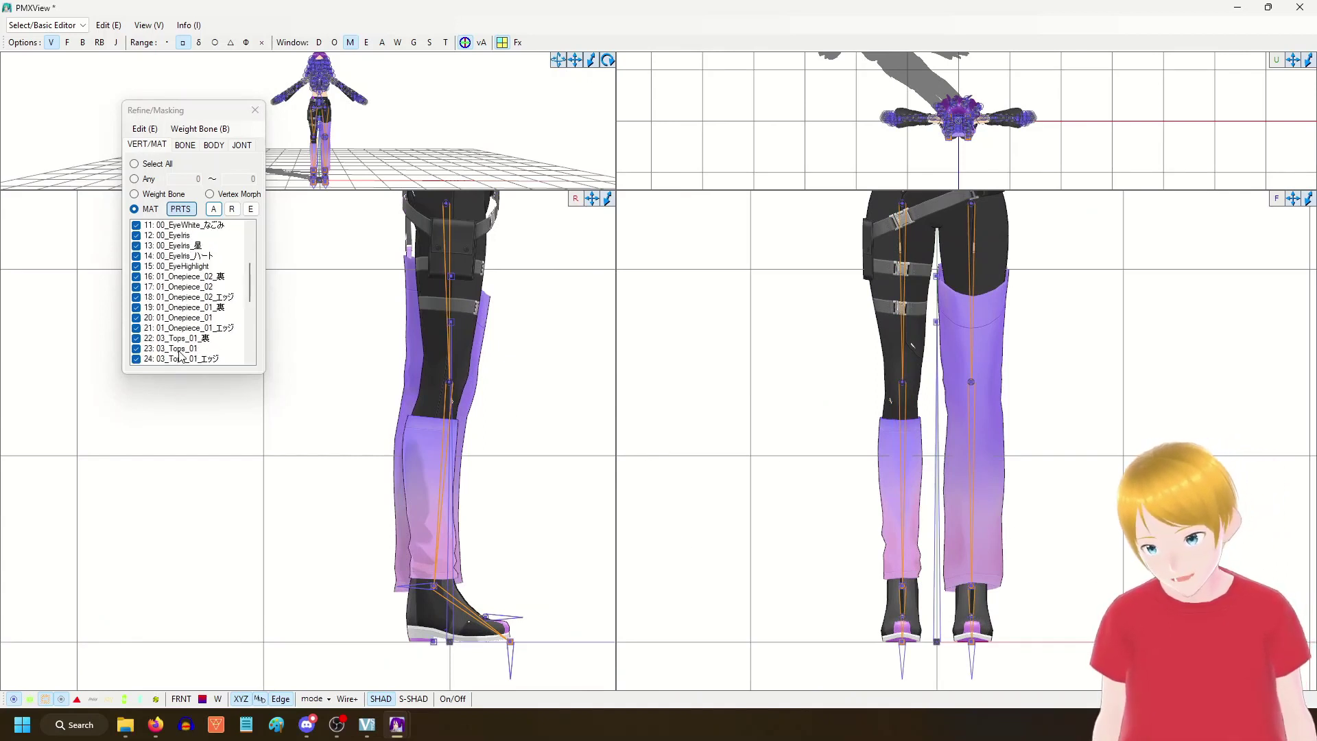
scroll(190, 333, "up", 2)
scroll(197, 337, "down", 2)
scroll(199, 337, "up", 3)
scroll(203, 309, "down", 3)
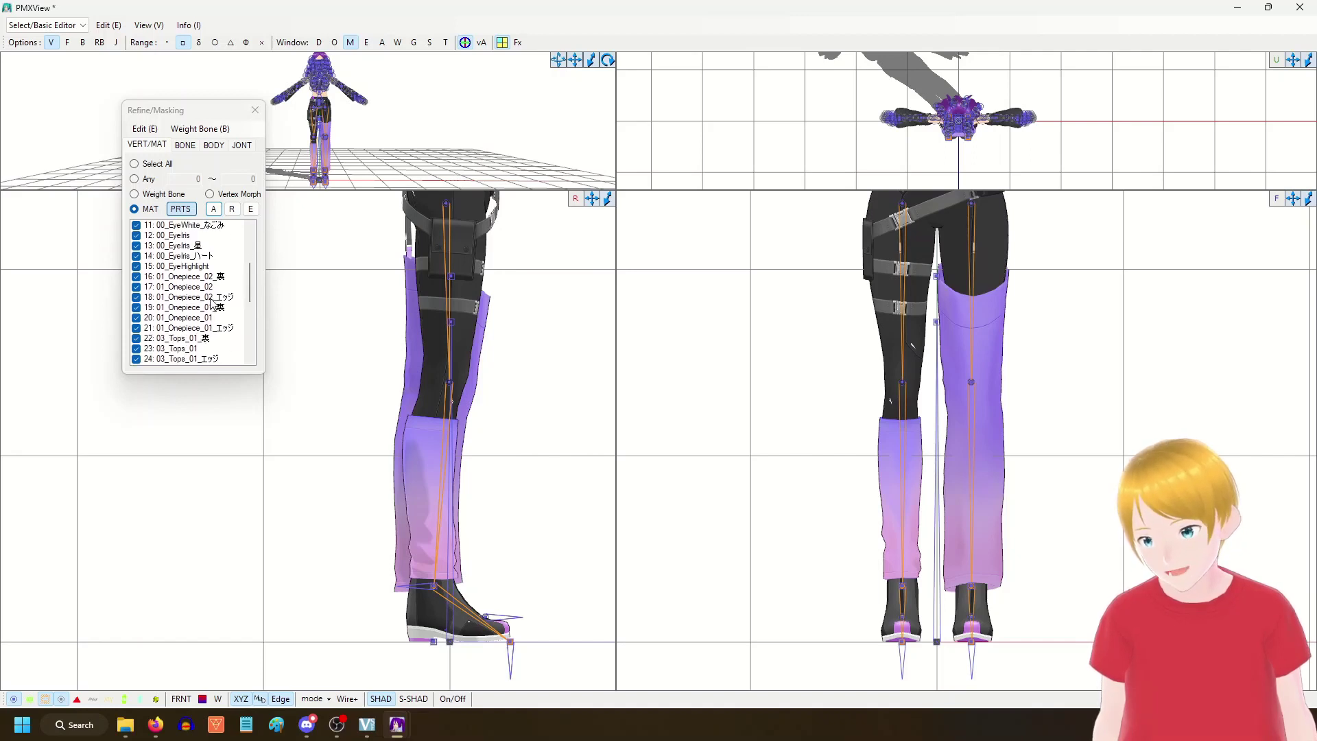
left_click(210, 299)
left_click(199, 287)
left_click(190, 277)
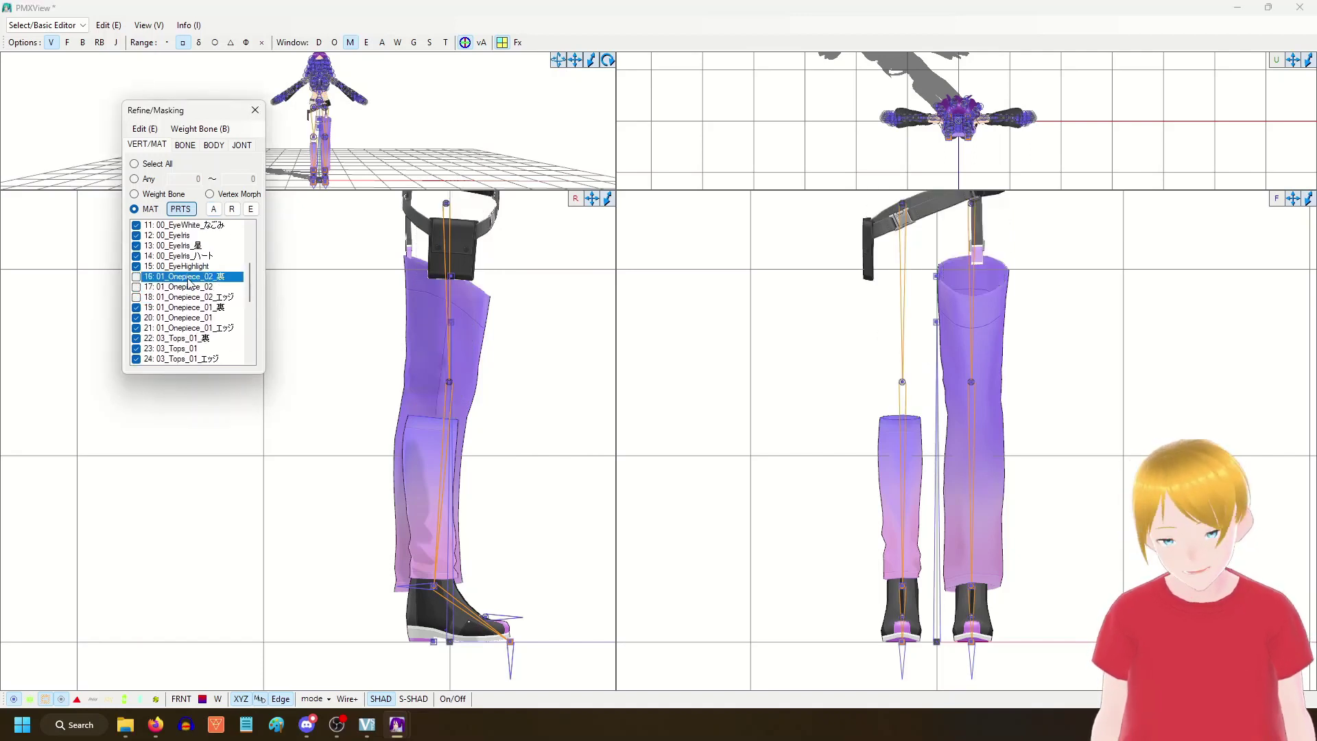
left_click(232, 209)
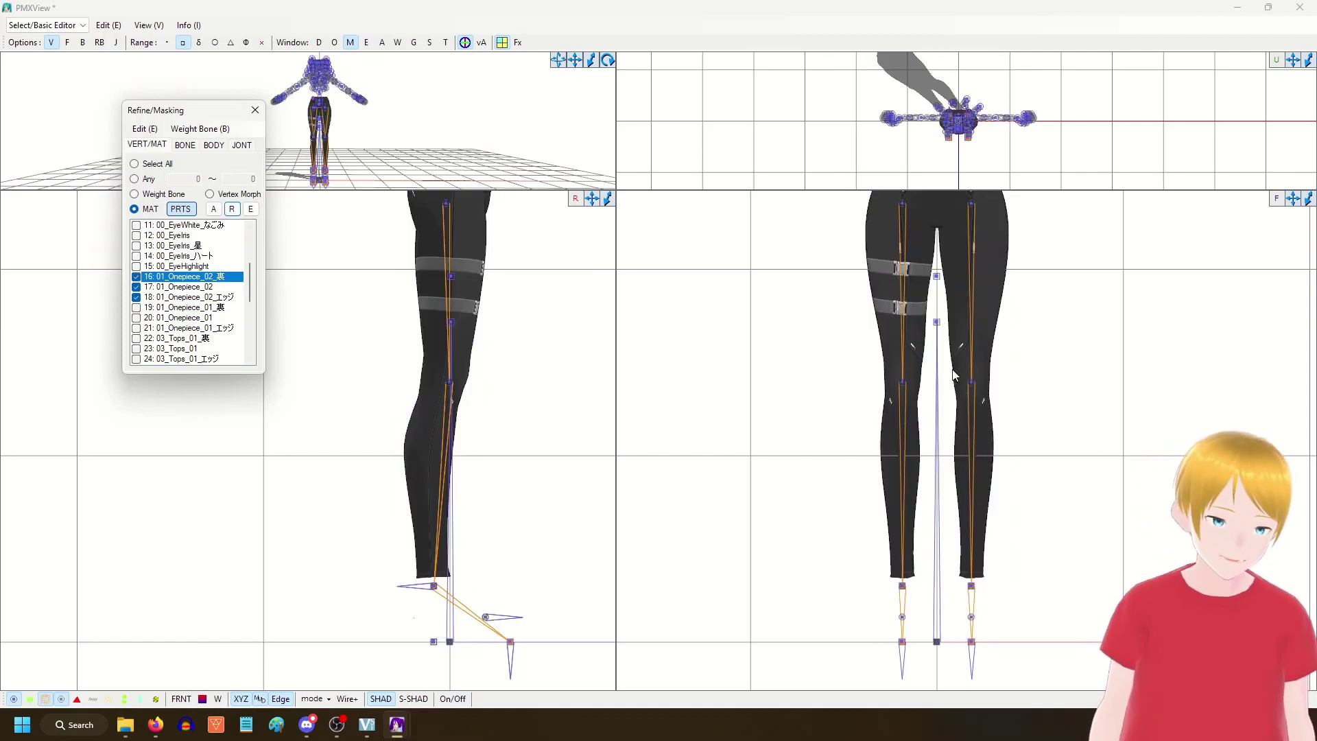
Step: Delete the trouser vertices on the character's left leg from just above the knee down to the ankle
left_click_drag(946, 354, 1042, 616)
key("Delete")
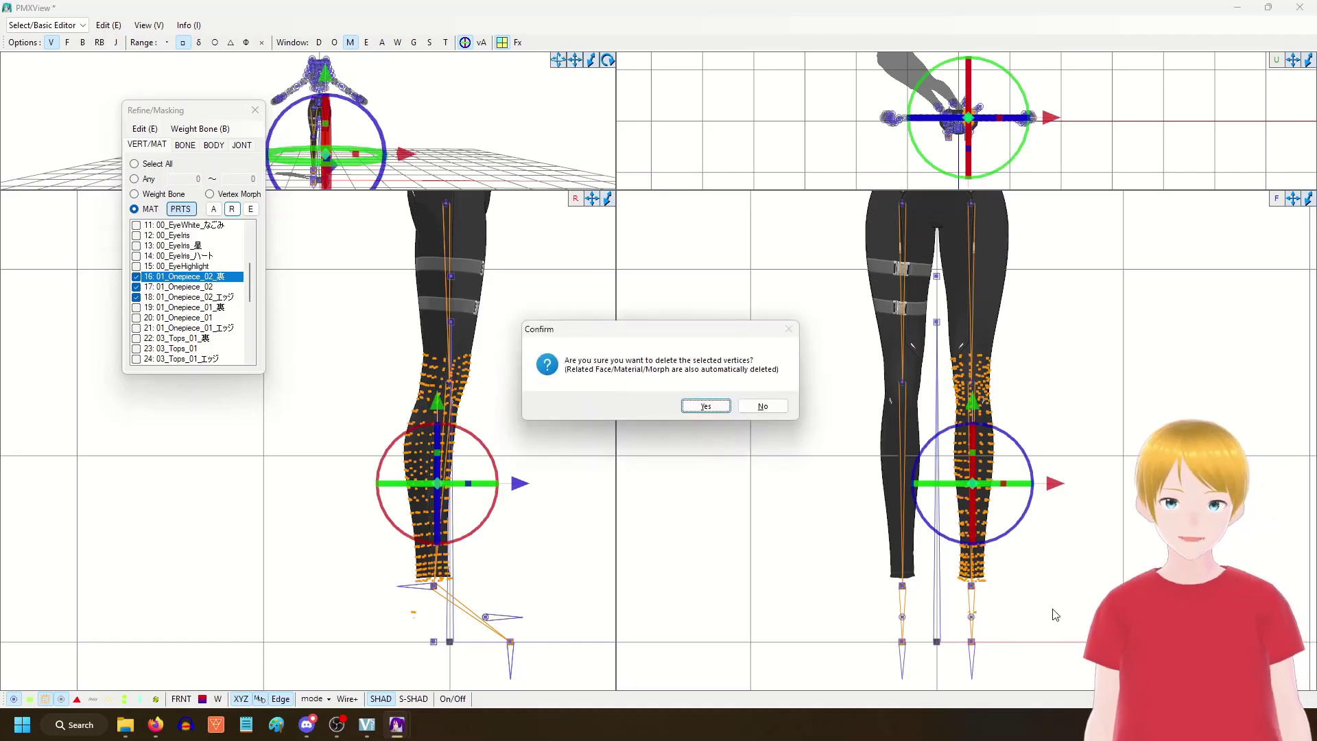
left_click(718, 409)
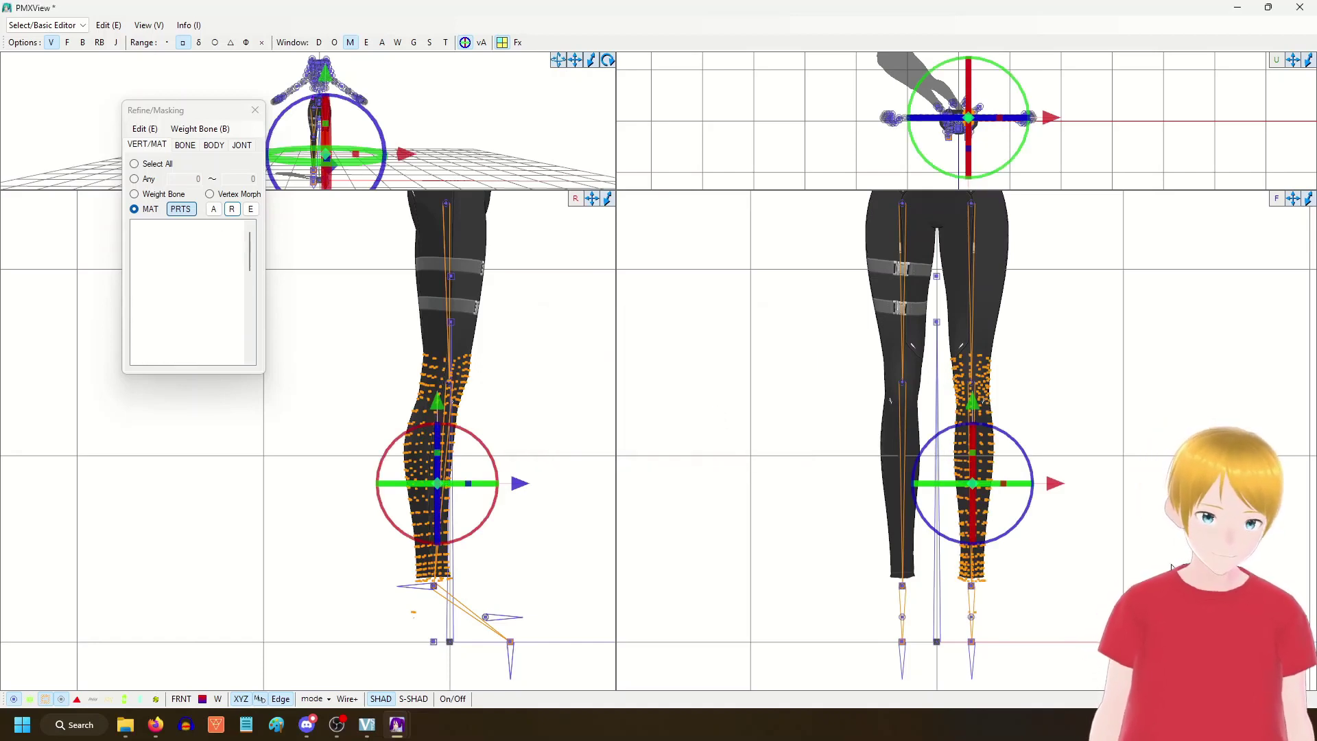
Step: Delete the trouser vertices on the character's right leg below the knee and show all materials again
left_click_drag(844, 417, 971, 642)
left_click(776, 512)
left_click_drag(855, 448, 960, 635)
key("Delete")
left_click(713, 408)
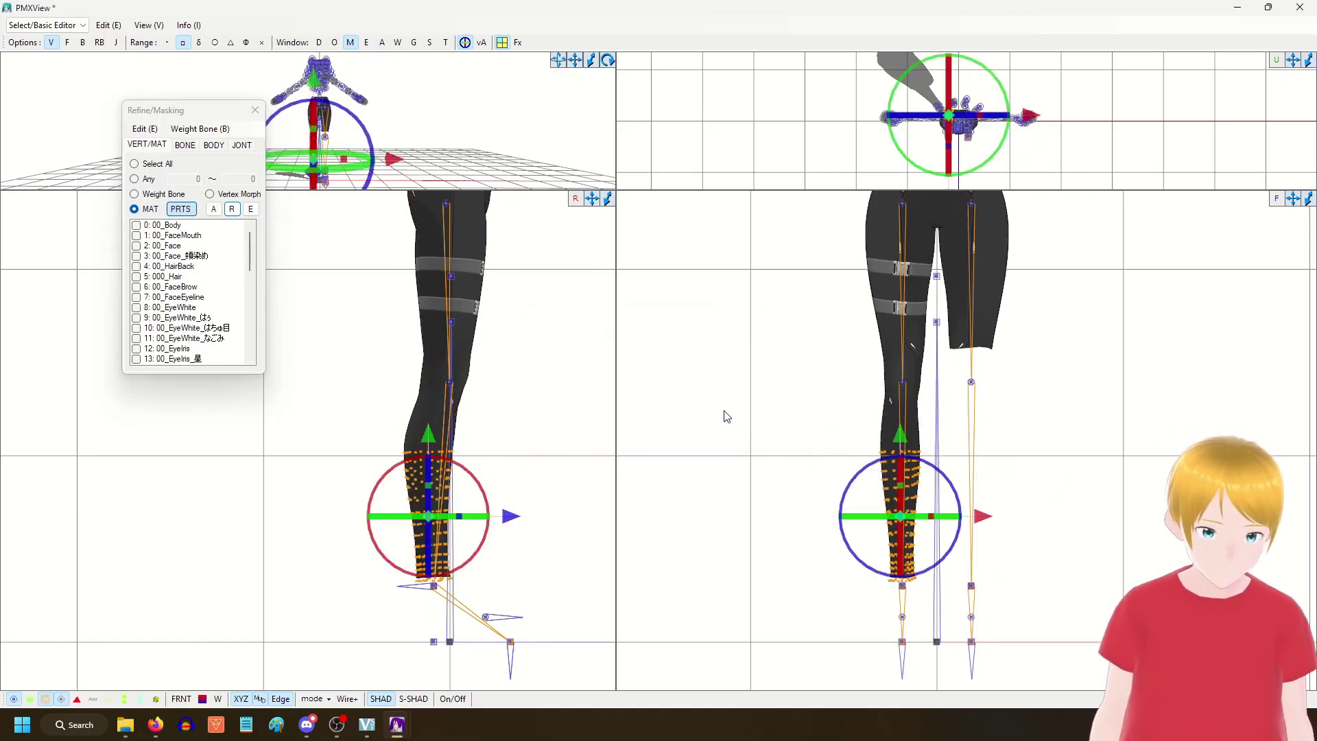
left_click(216, 210)
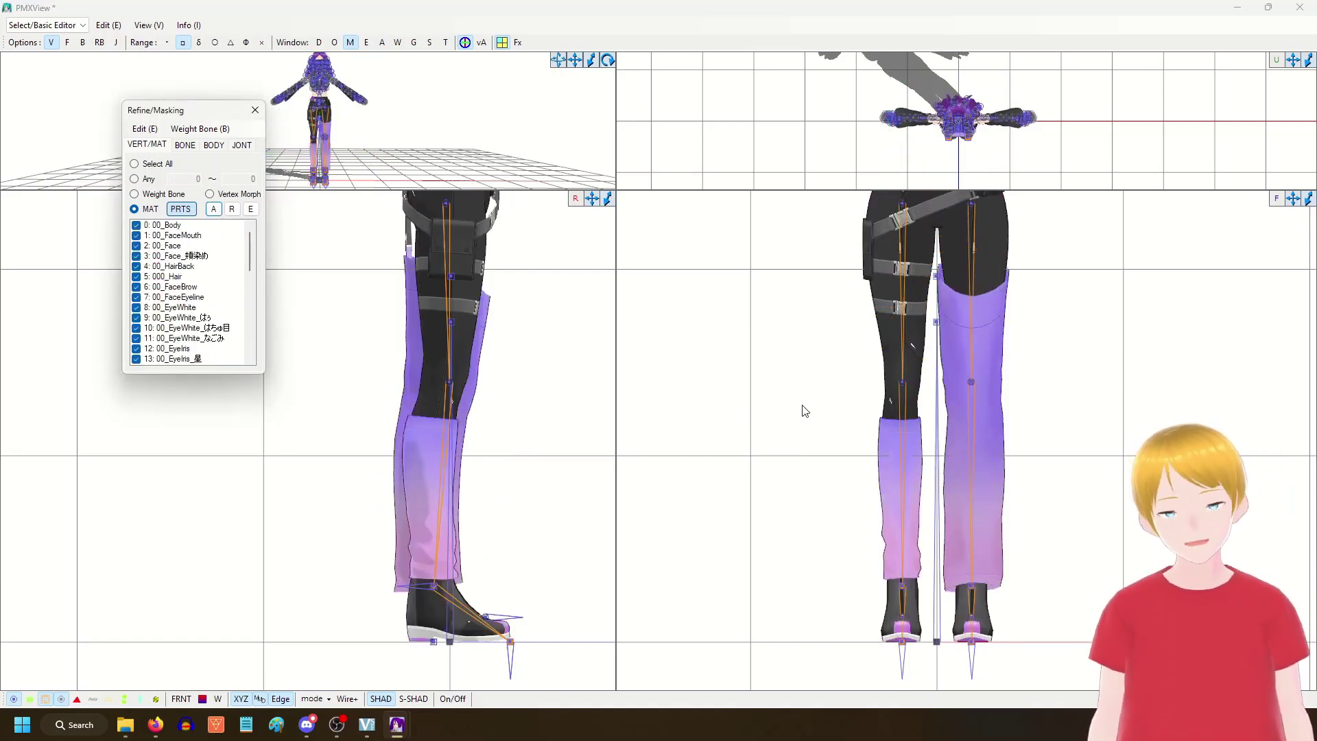
Step: Isolate the three materials 01_Shoes_01_裏, 01_Shoes_01 and 01_Shoes_01_エッジ and examine the lower-leg piece in the side and front views
middle_click_drag(932, 408, 904, 416)
scroll(137, 275, "down", 10)
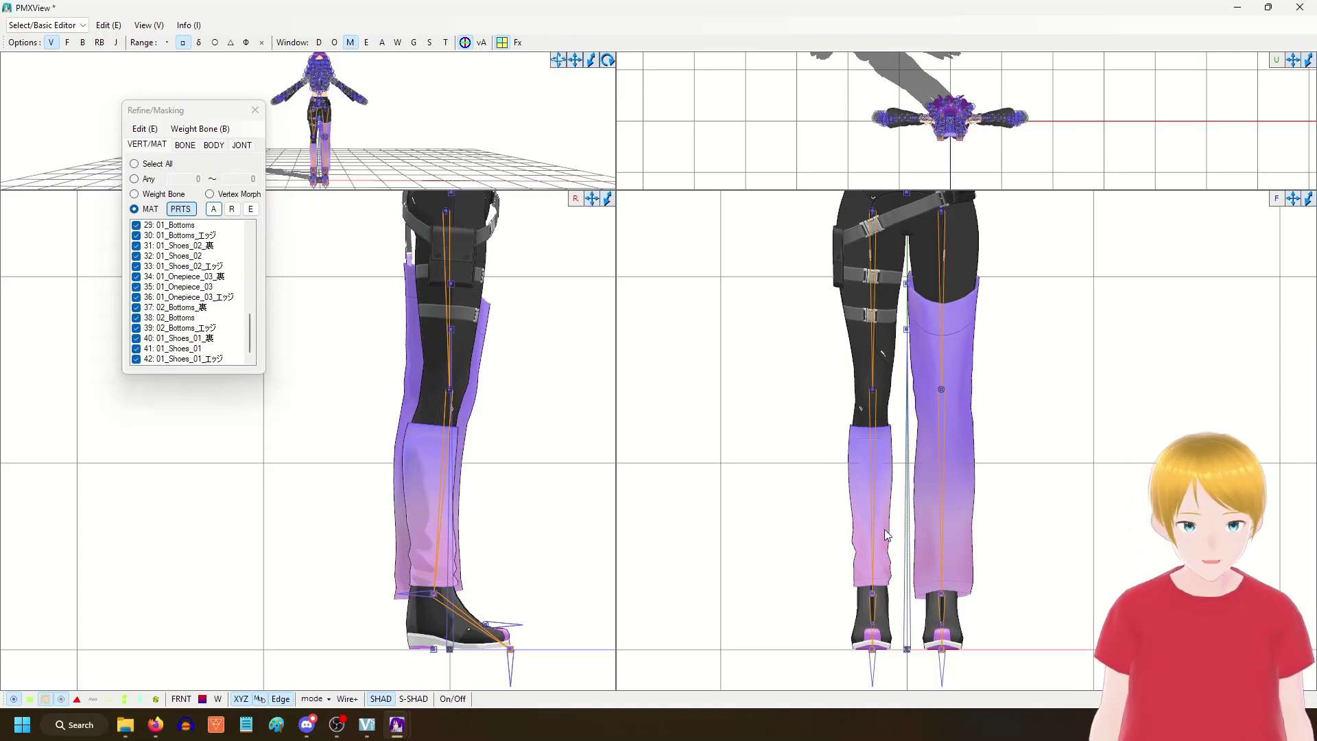
scroll(965, 620, "up", 4)
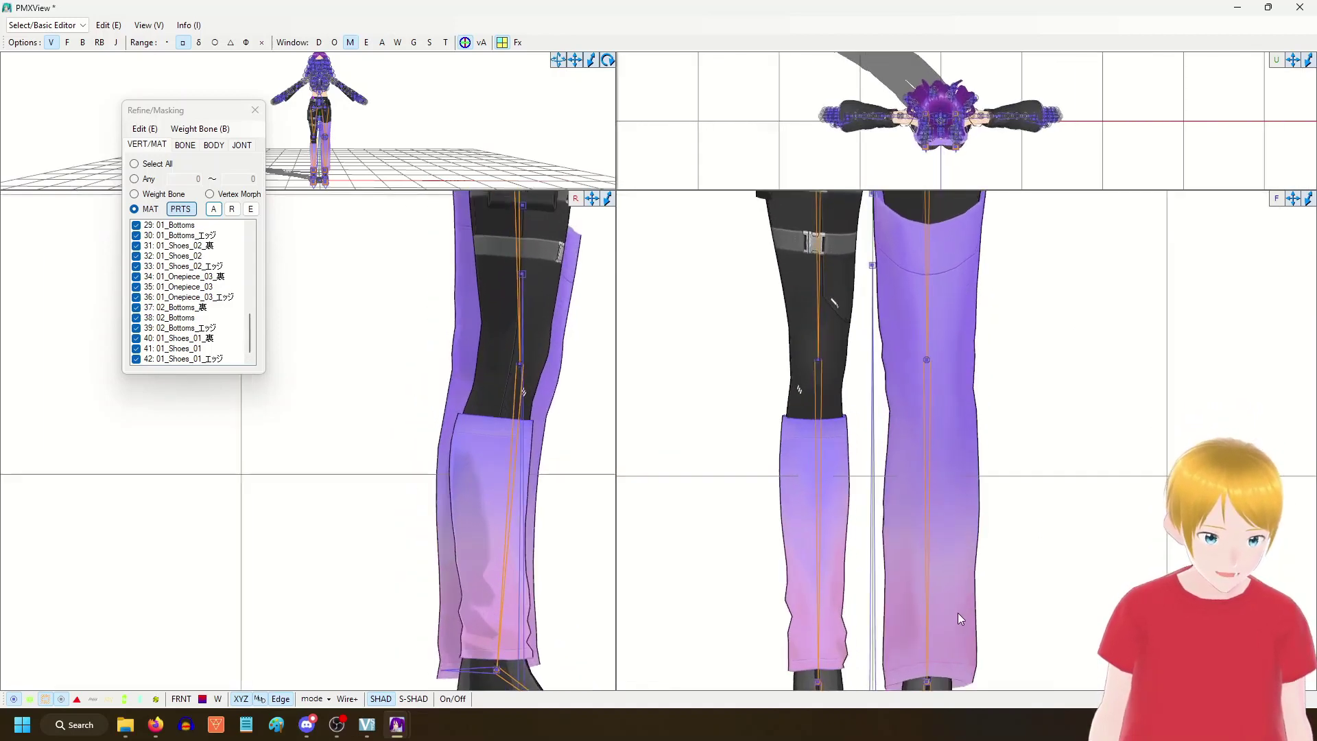
middle_click_drag(956, 612, 954, 595, "shift")
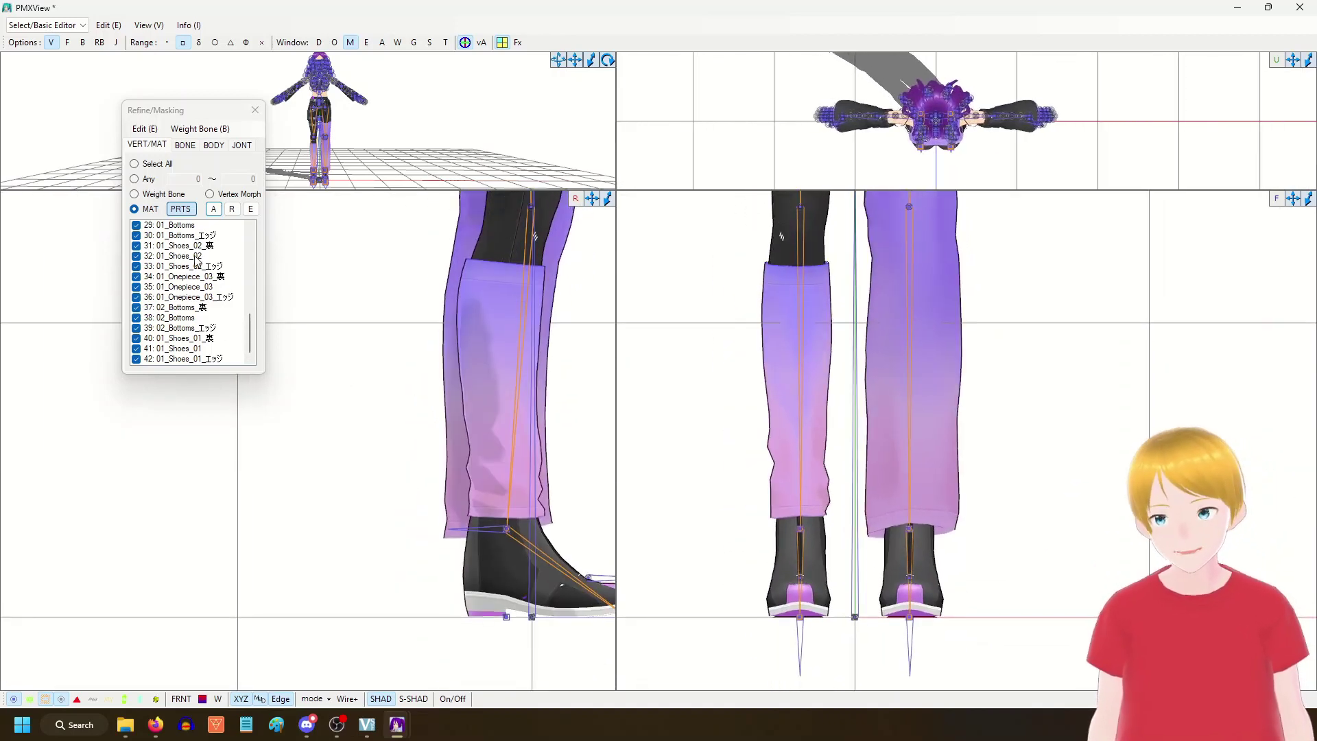
left_click(136, 338)
left_click(137, 348)
left_click(136, 359)
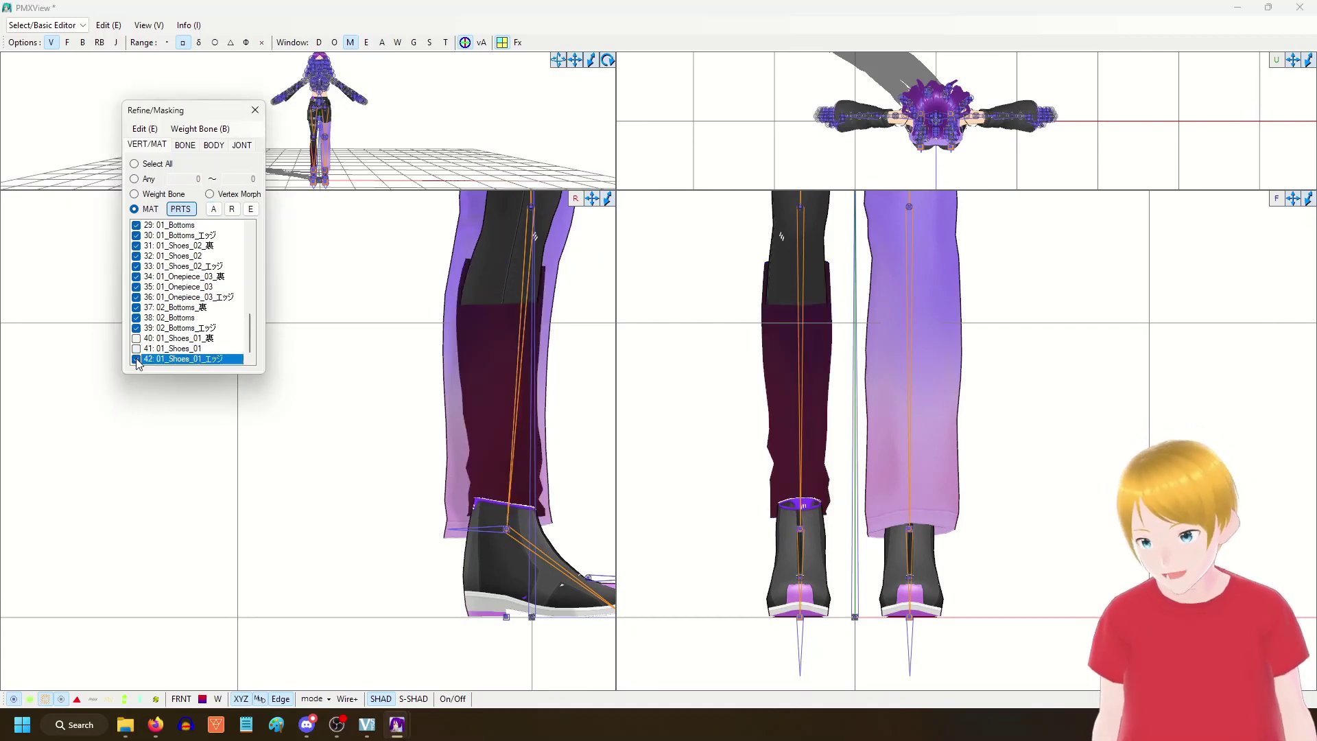
left_click(232, 209)
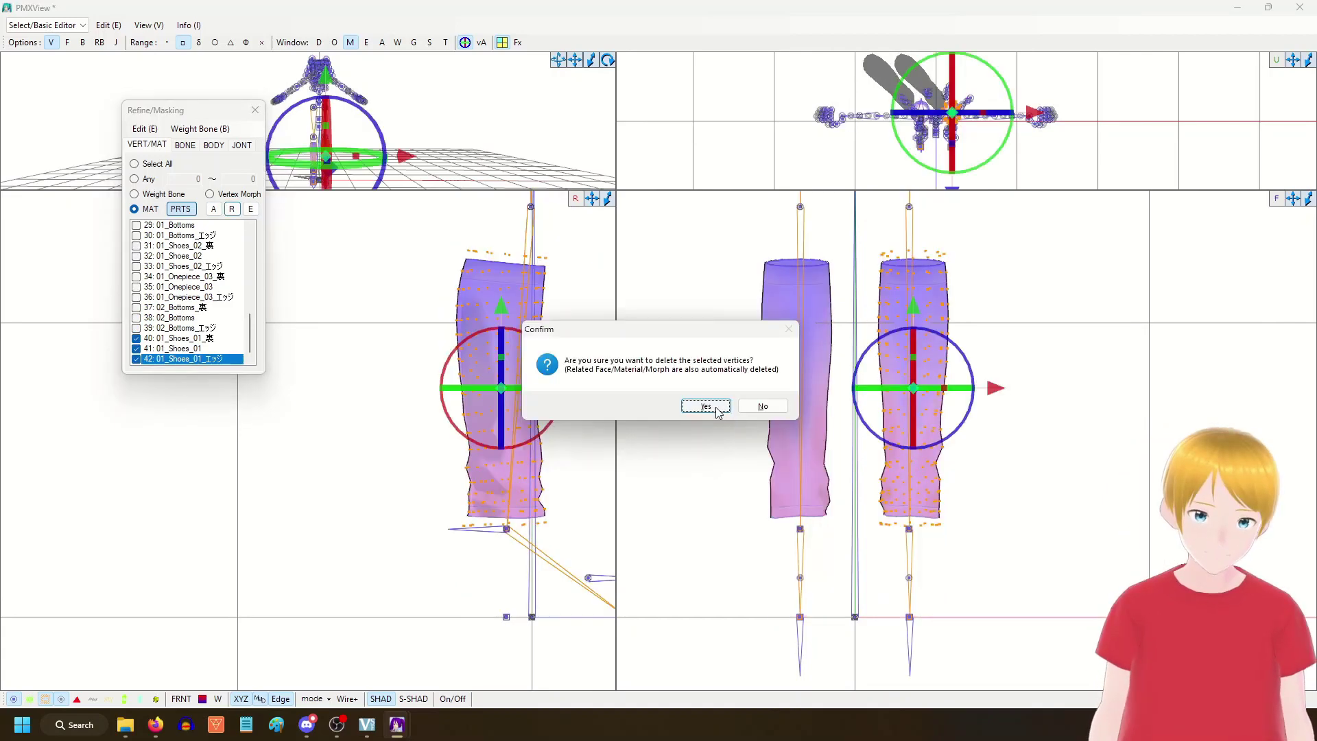
left_click(716, 409)
key("Delete")
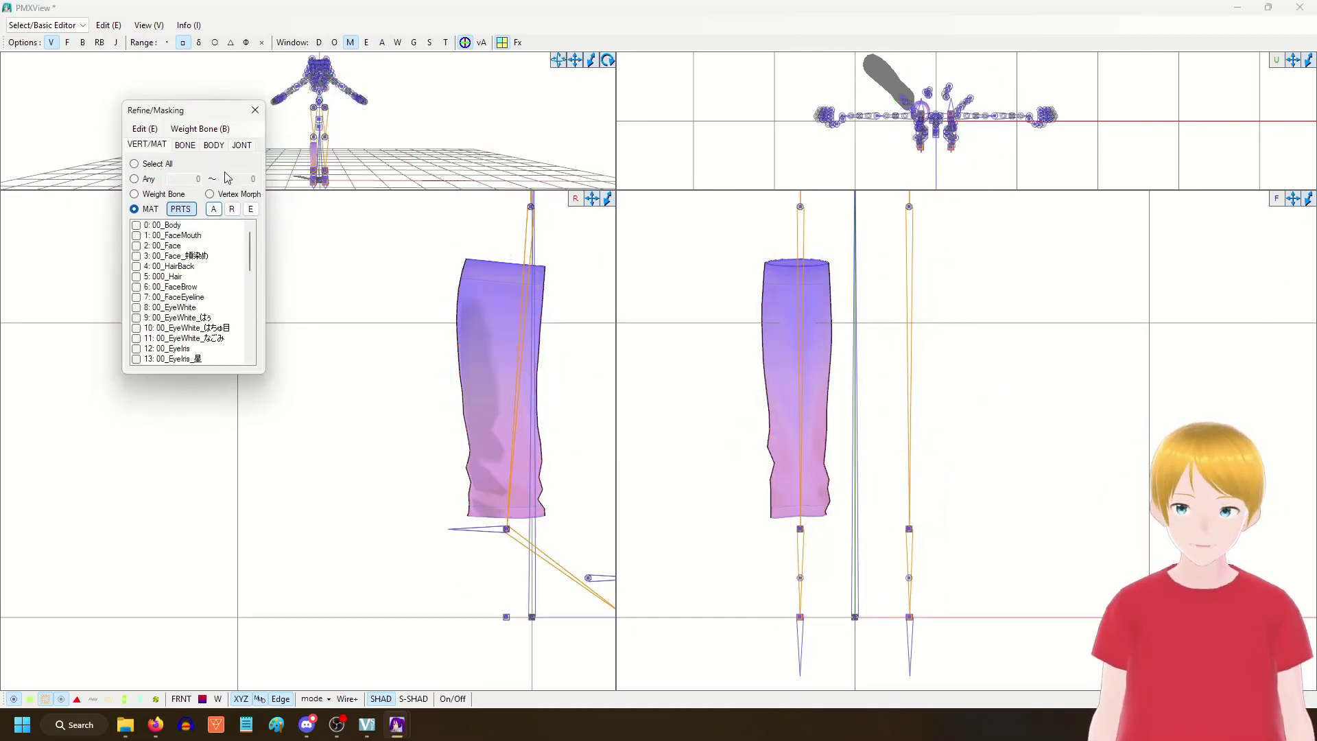
Step: Show all materials again and view the whole character in a single perspective view
left_click(215, 210)
scroll(768, 316, "down", 3)
middle_click_drag(783, 285, 791, 364)
scroll(966, 386, "down", 2)
scroll(954, 402, "down", 1)
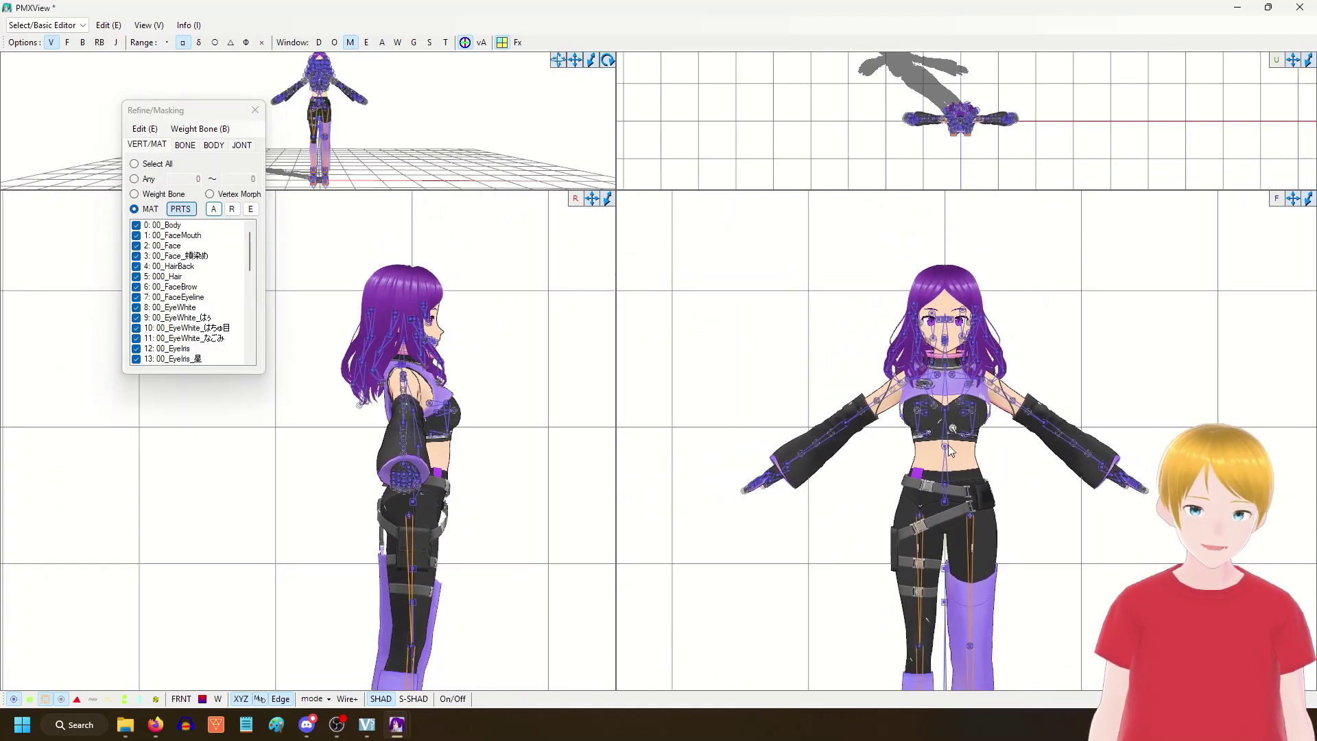
middle_click_drag(953, 403, 956, 384)
key("space")
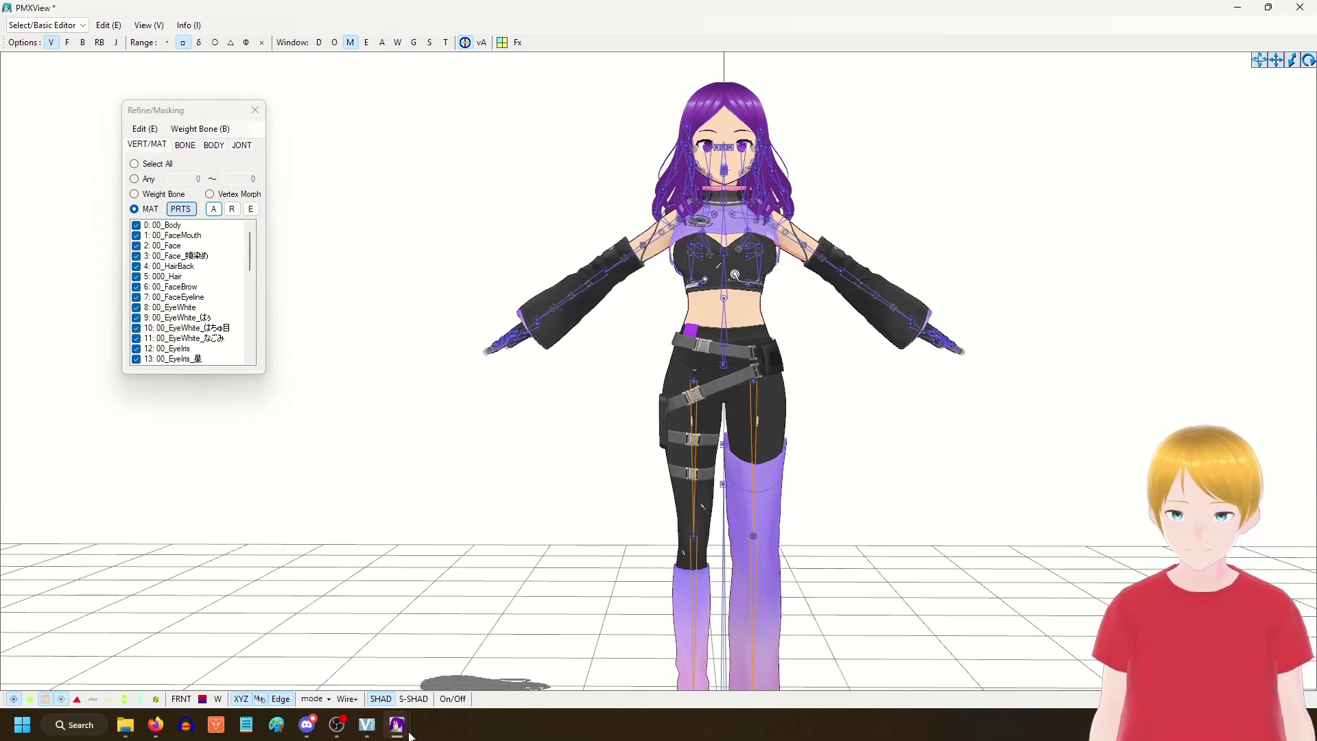
Step: Open the Batch Name Editor from the material list and enlarge it to review the full Japanese and English material names
mouse_move(397, 724)
left_click(320, 675)
scroll(402, 287, "up", 8)
right_click(401, 279)
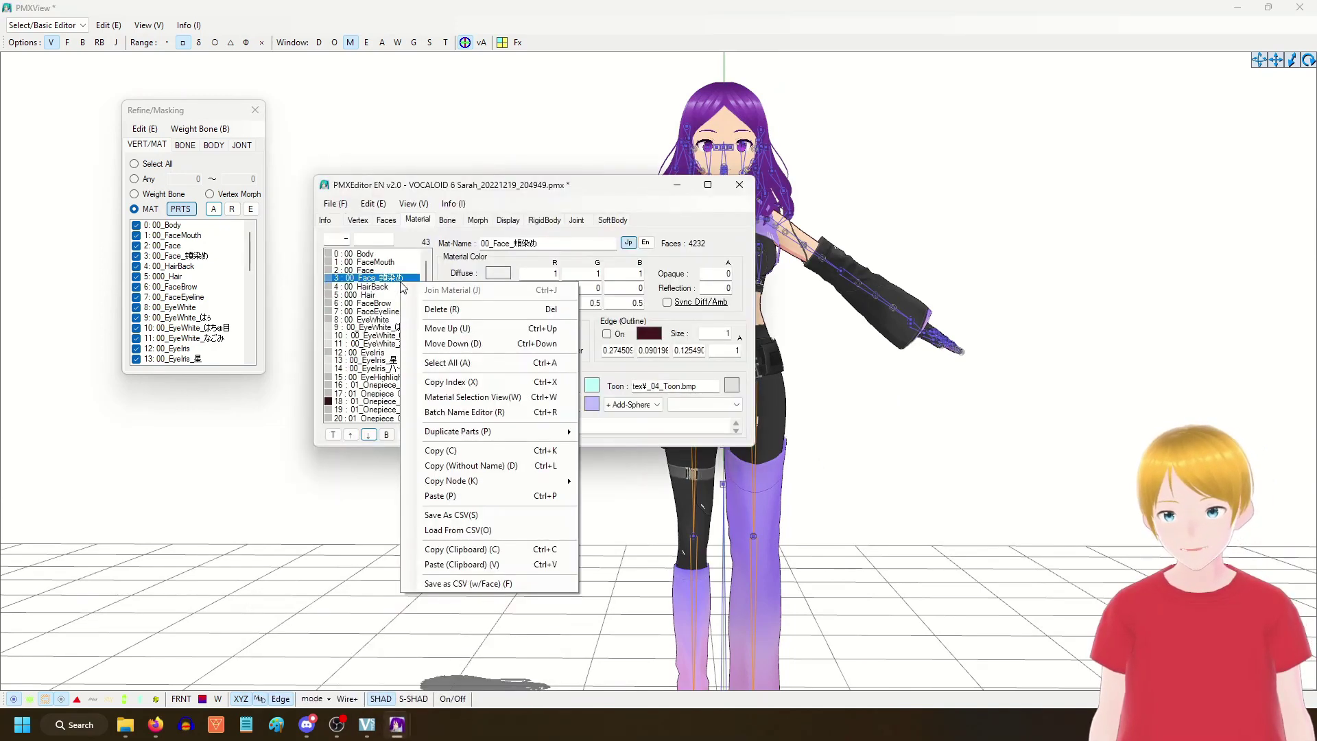
mouse_move(485, 186)
left_mouse_down()
mouse_move(516, 187)
mouse_move(495, 179)
mouse_move(488, 198)
left_mouse_up()
right_click(384, 316)
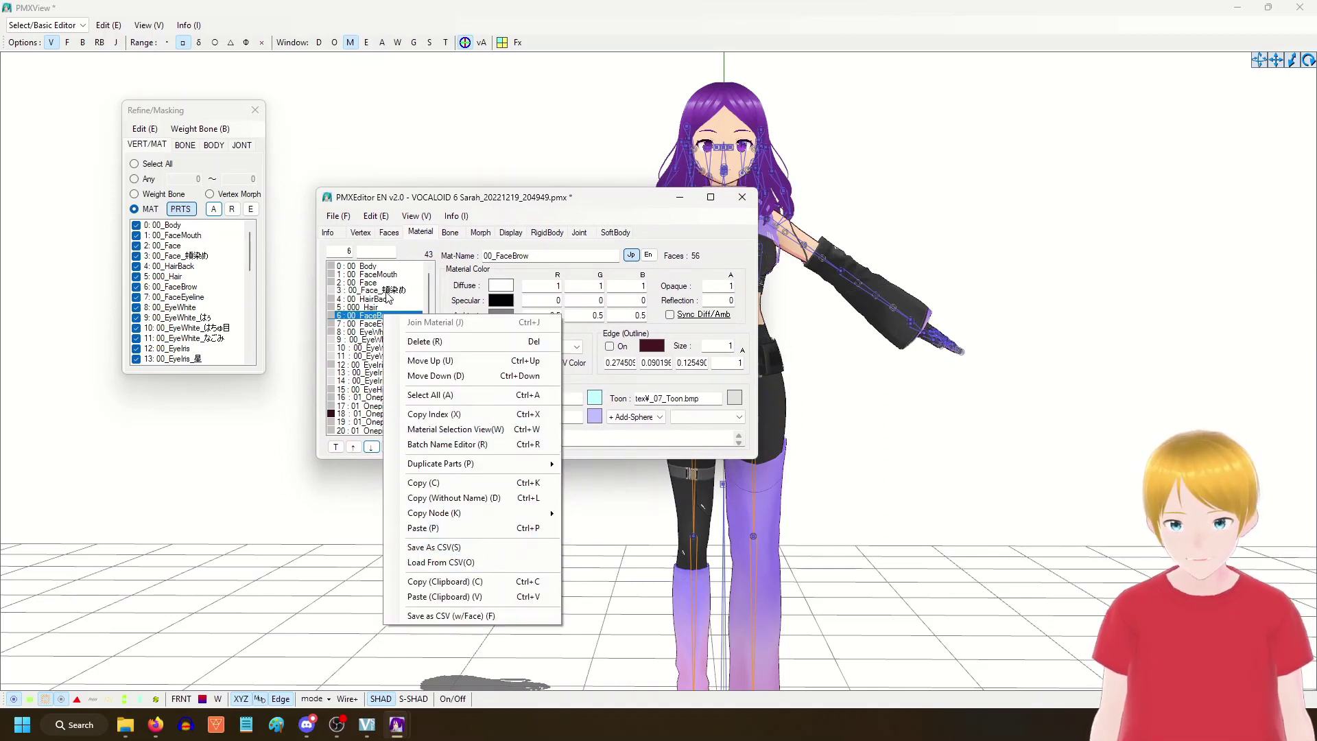
left_click(508, 443)
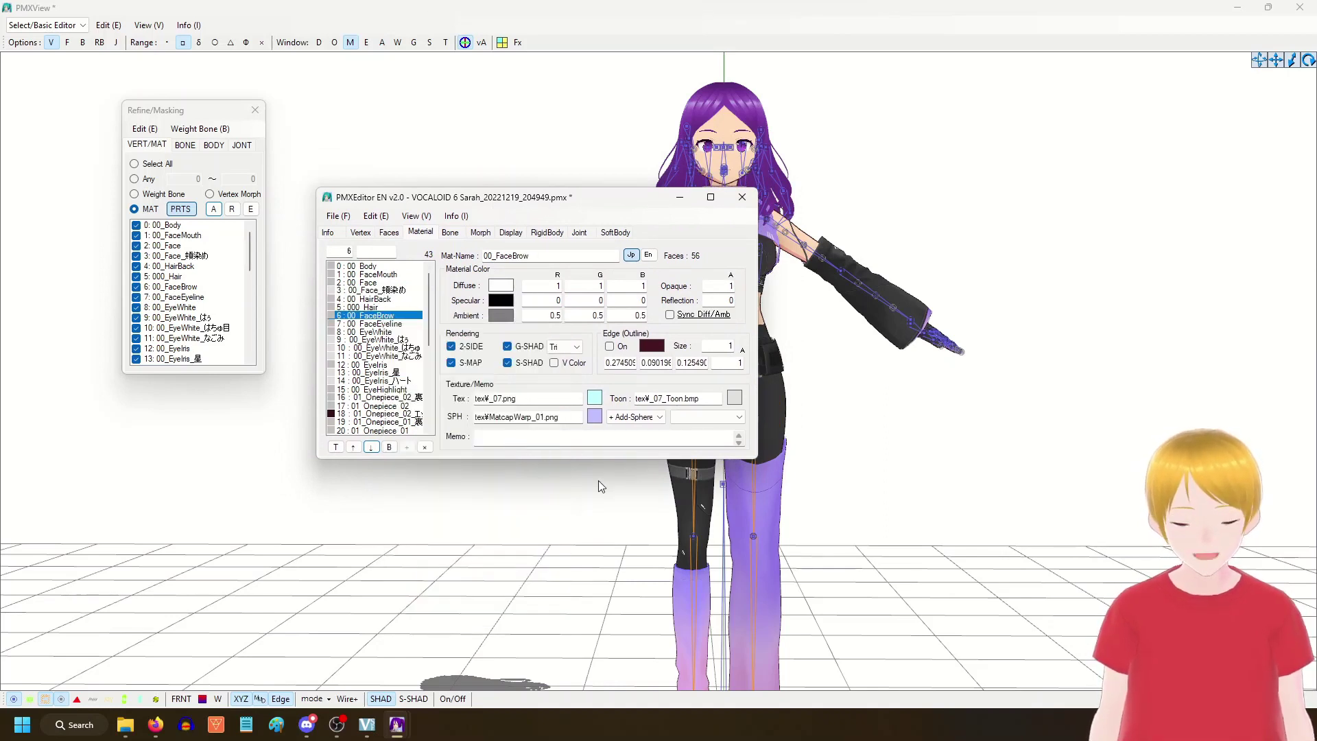
scroll(368, 310, "down", 7)
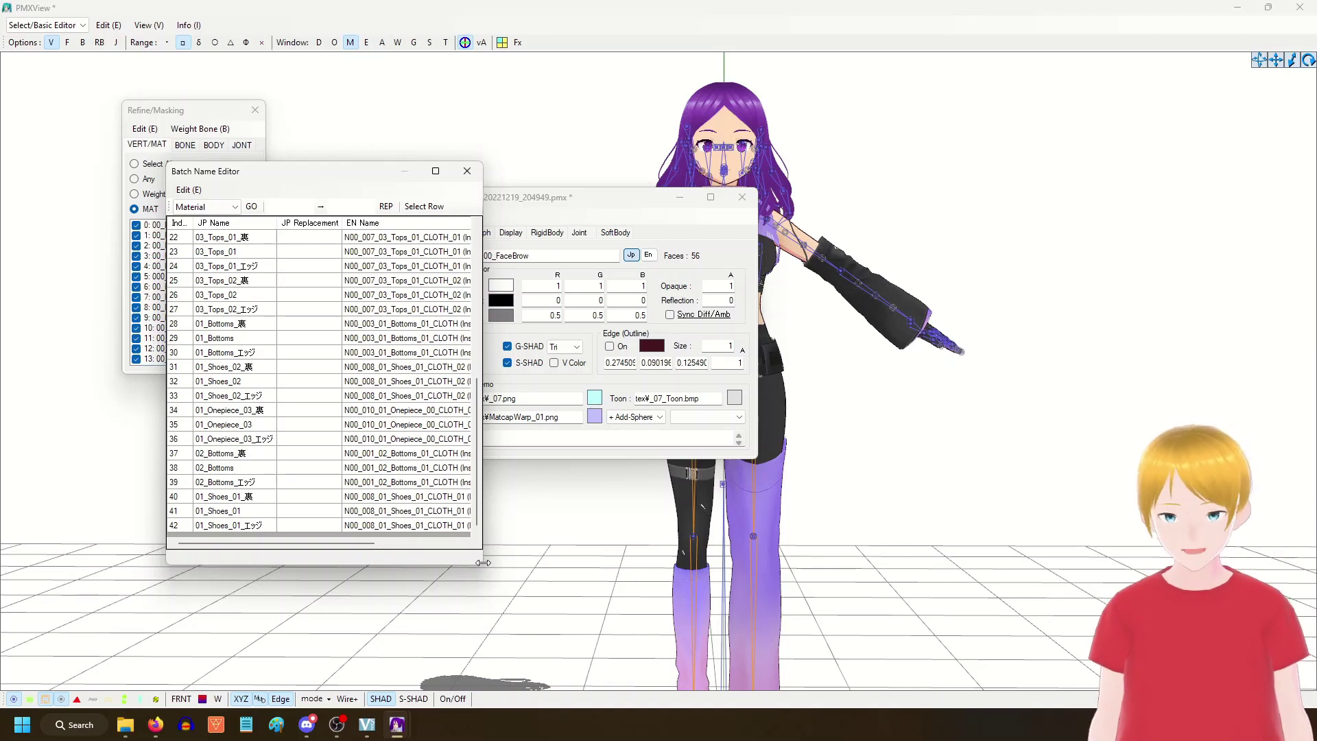
left_click_drag(483, 563, 622, 596)
scroll(534, 422, "up", 7)
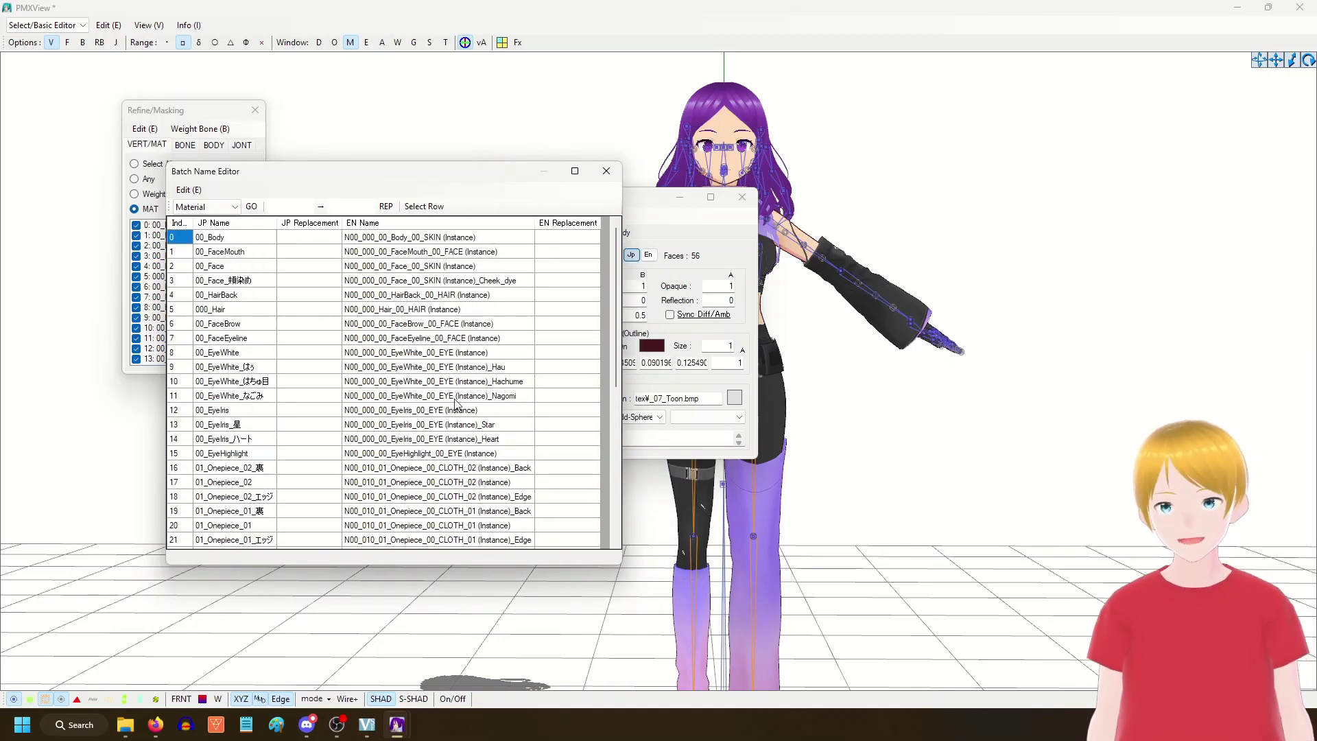
scroll(433, 373, "down", 7)
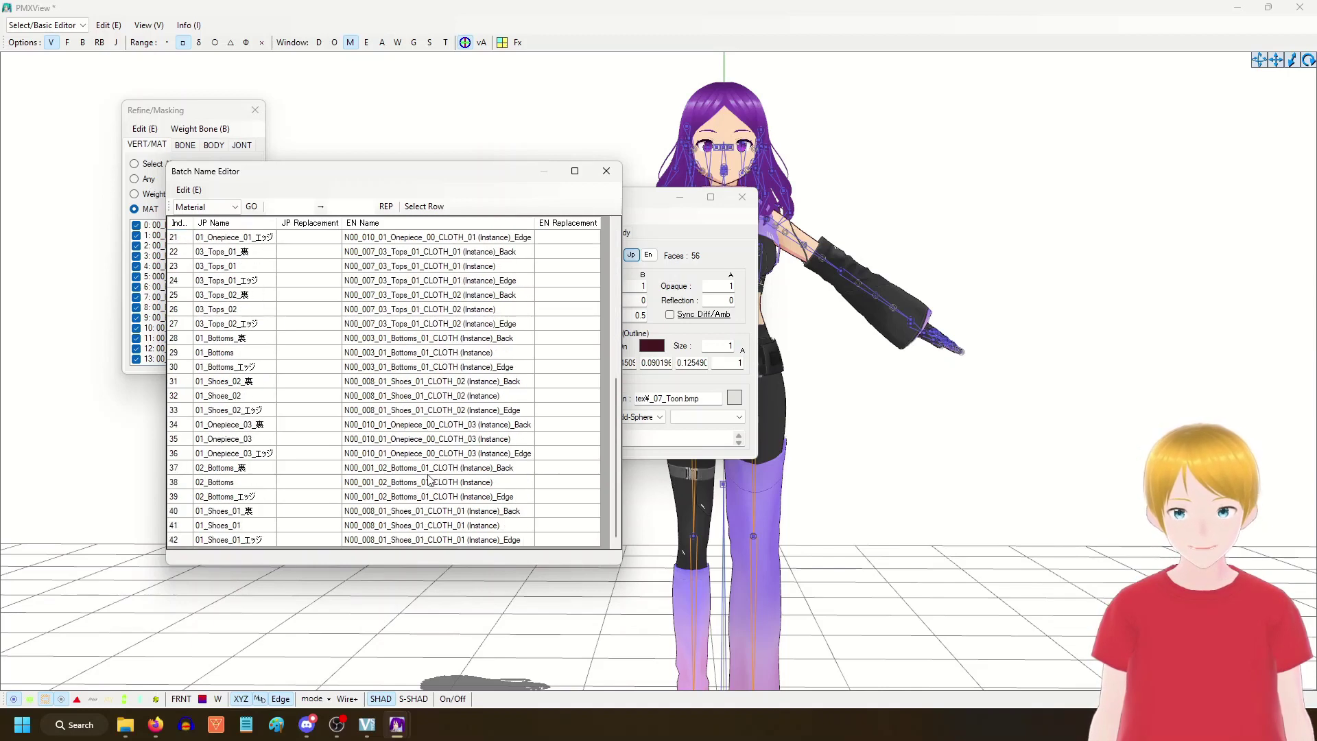
scroll(498, 349, "up", 7)
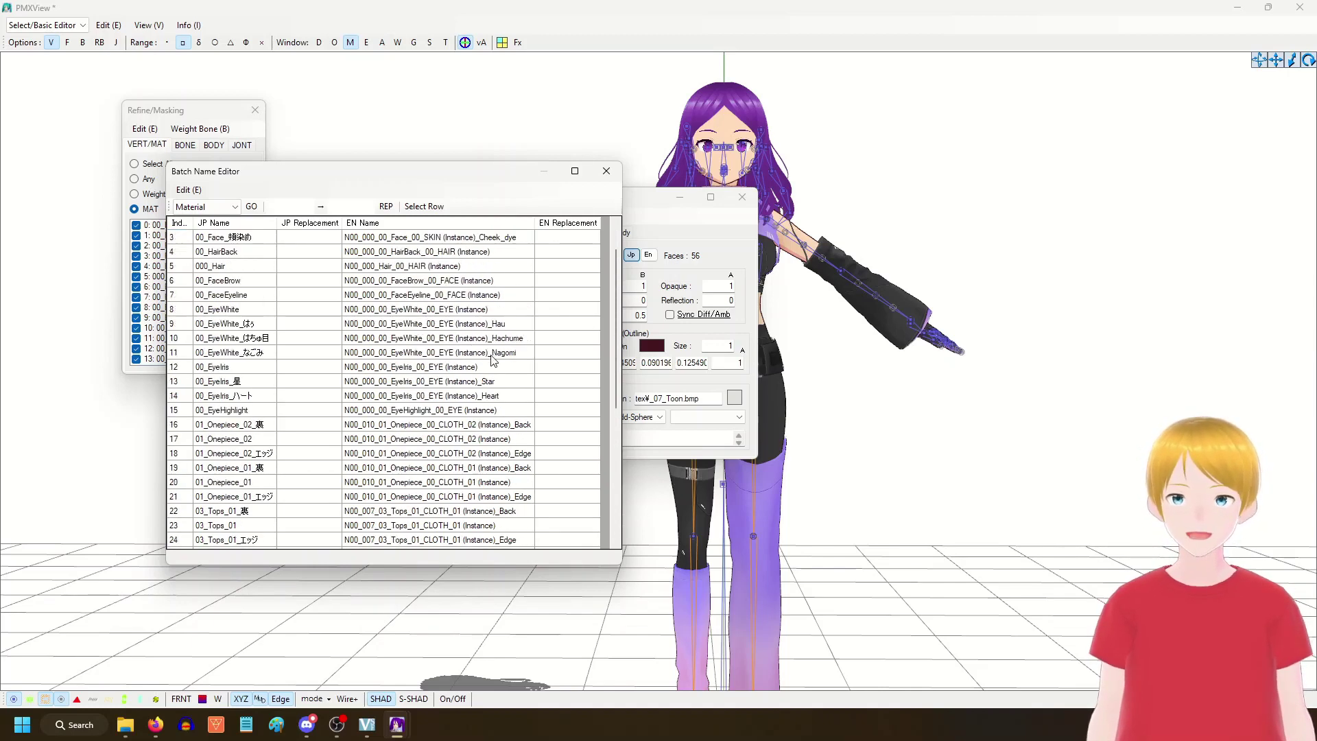
Step: Generate English replacement names for the bones from their Japanese names using the dictionary
left_click(235, 207)
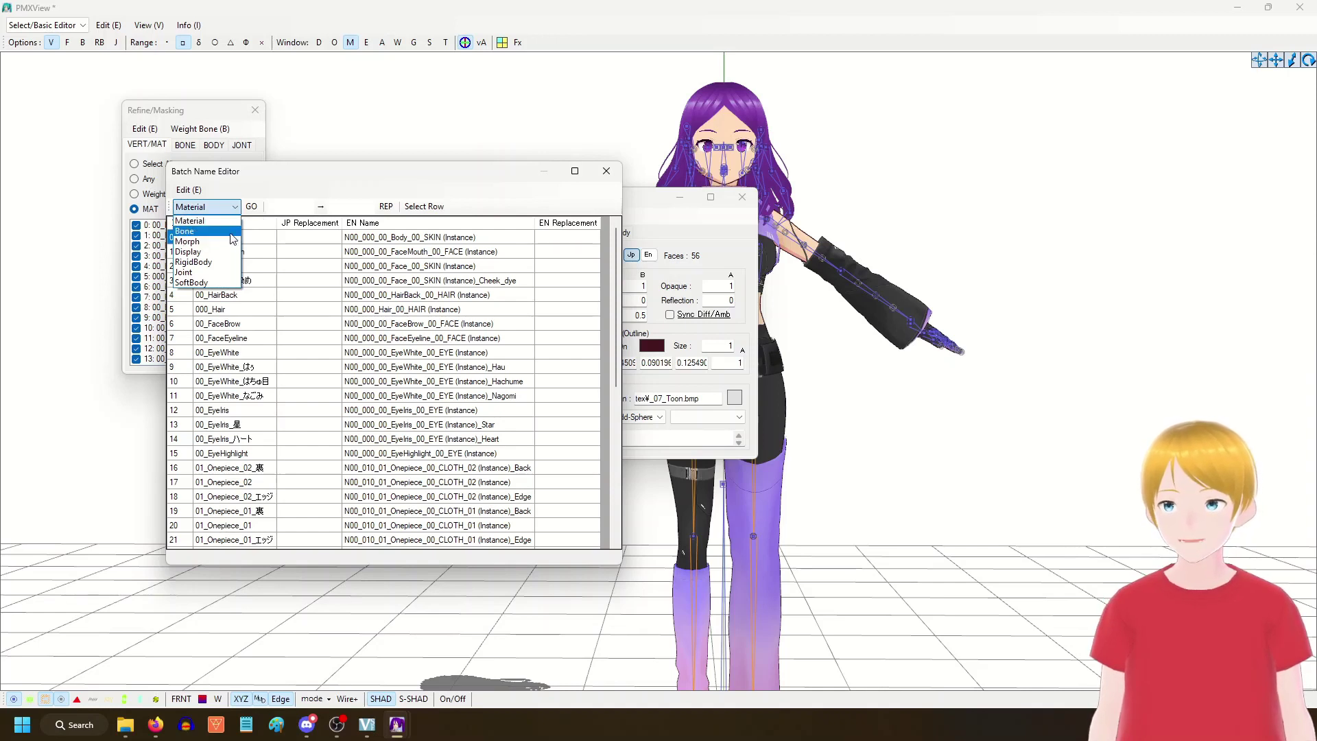
left_click(206, 231)
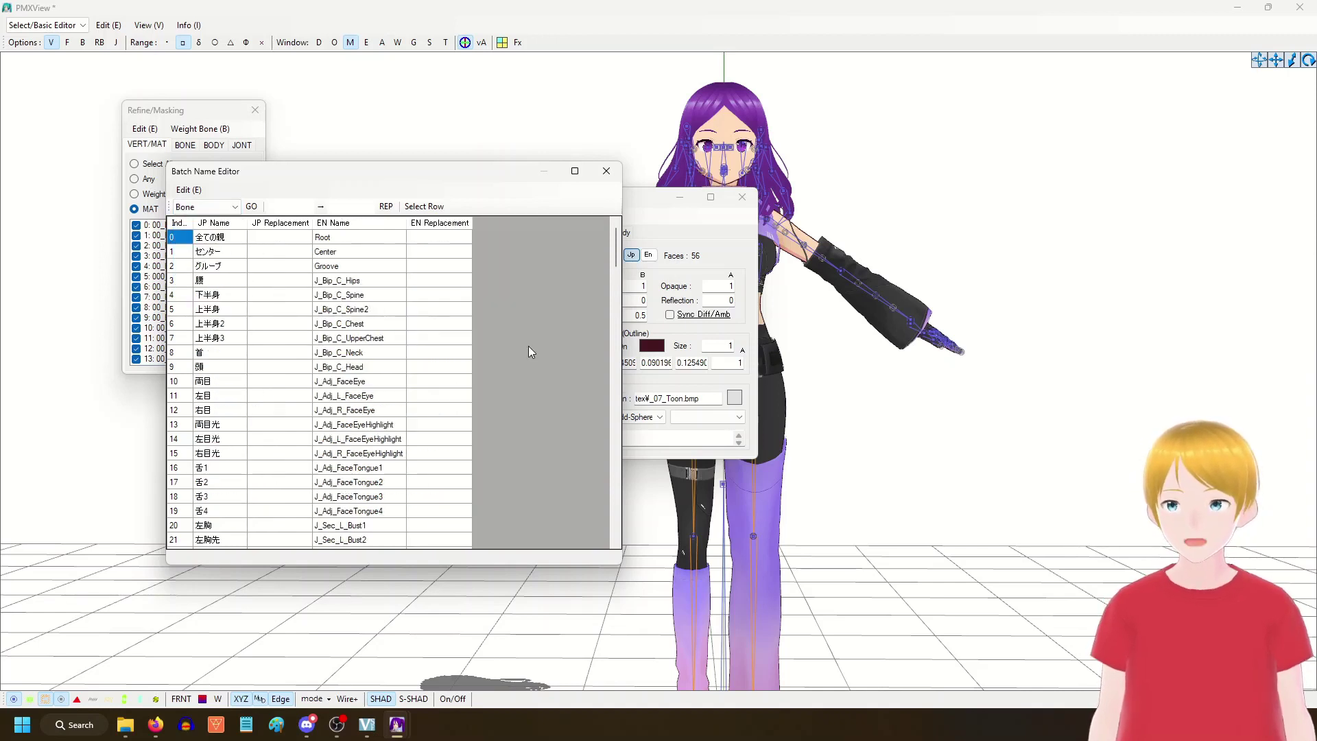
left_click(197, 190)
left_click(276, 179)
left_click(216, 209)
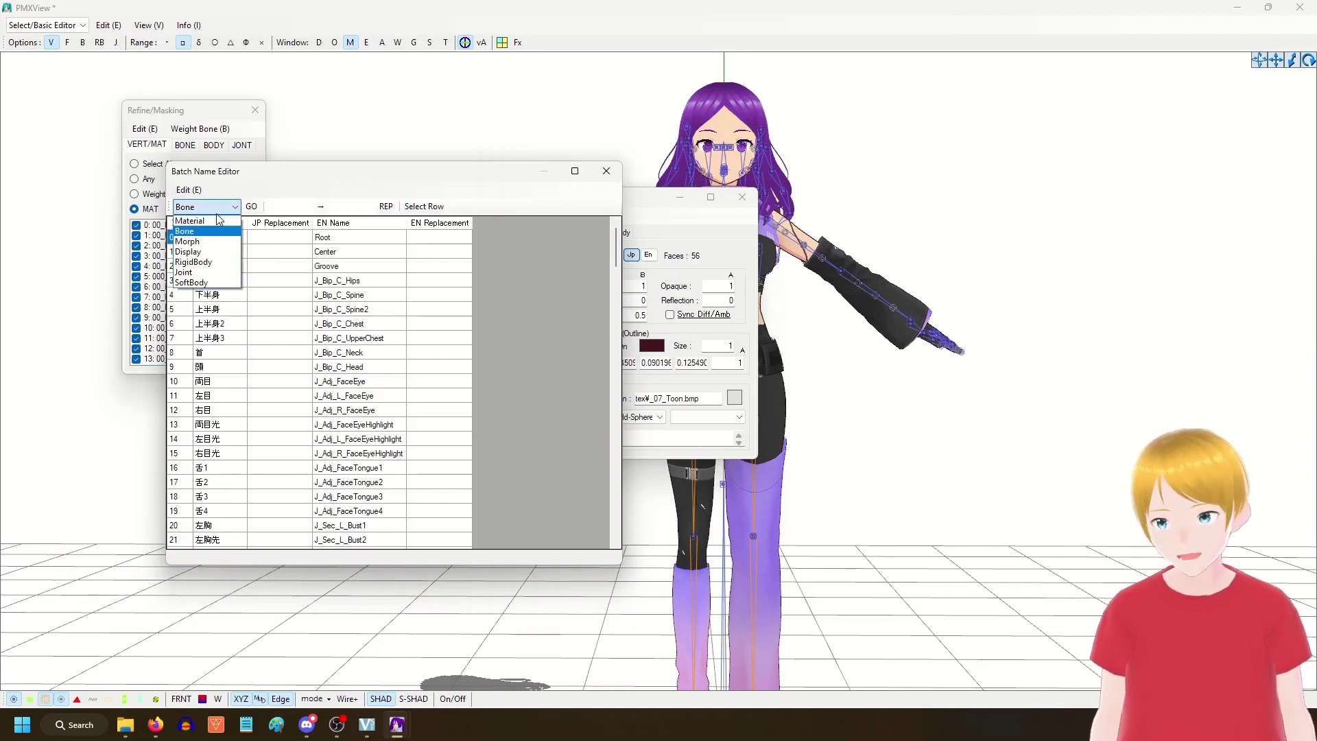
left_click(206, 231)
left_click(188, 190)
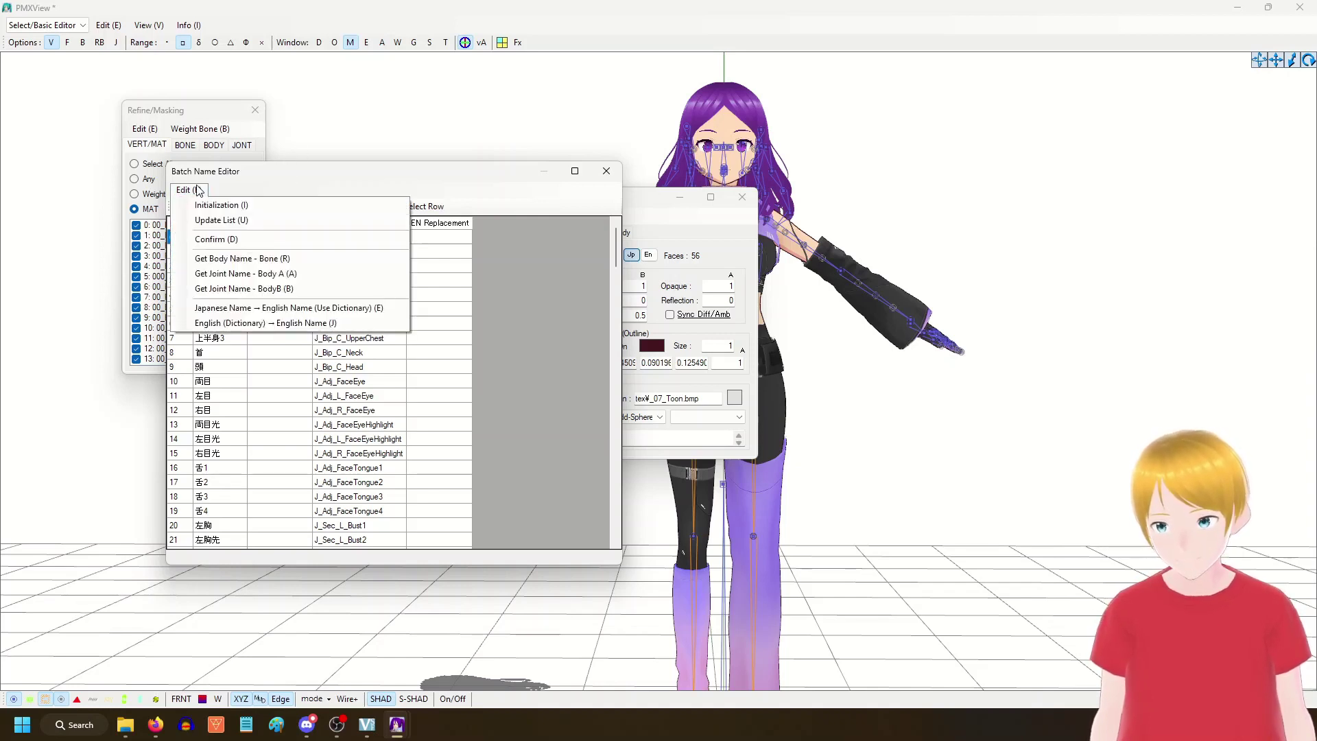
left_click(273, 308)
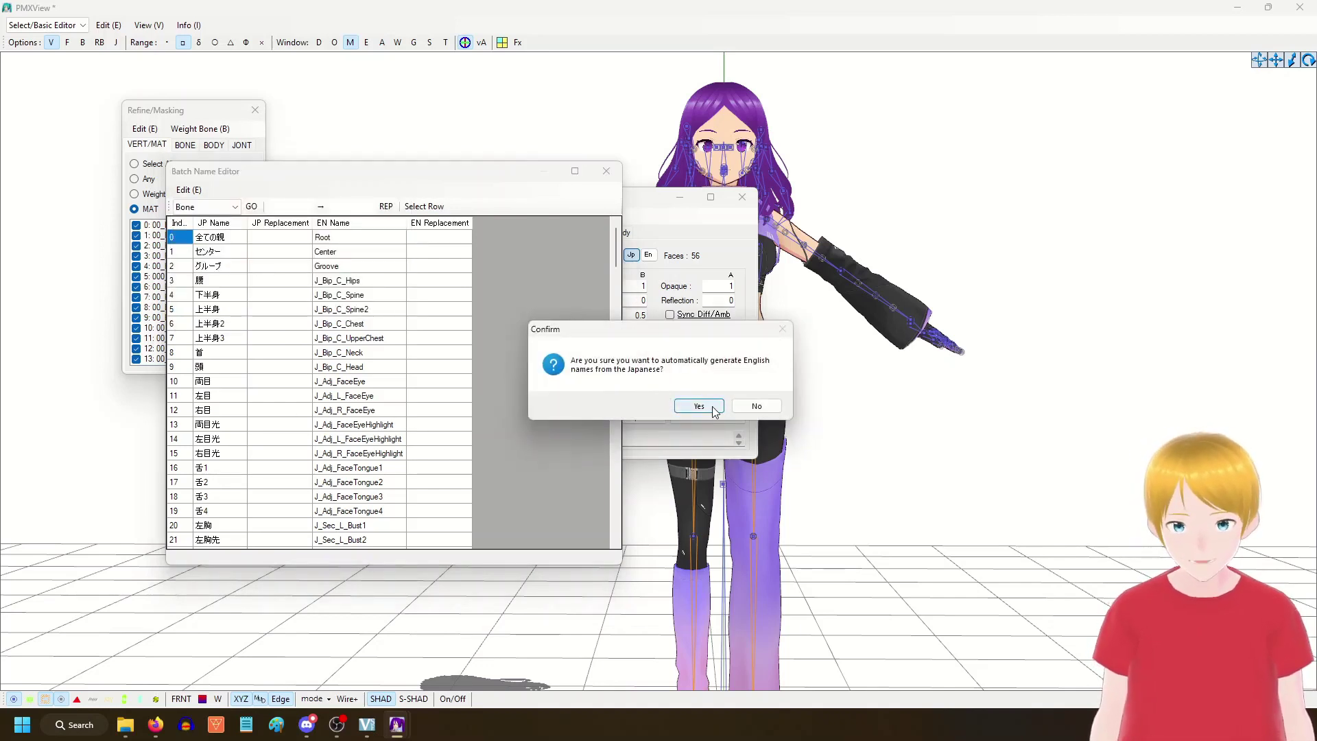
left_click(699, 406)
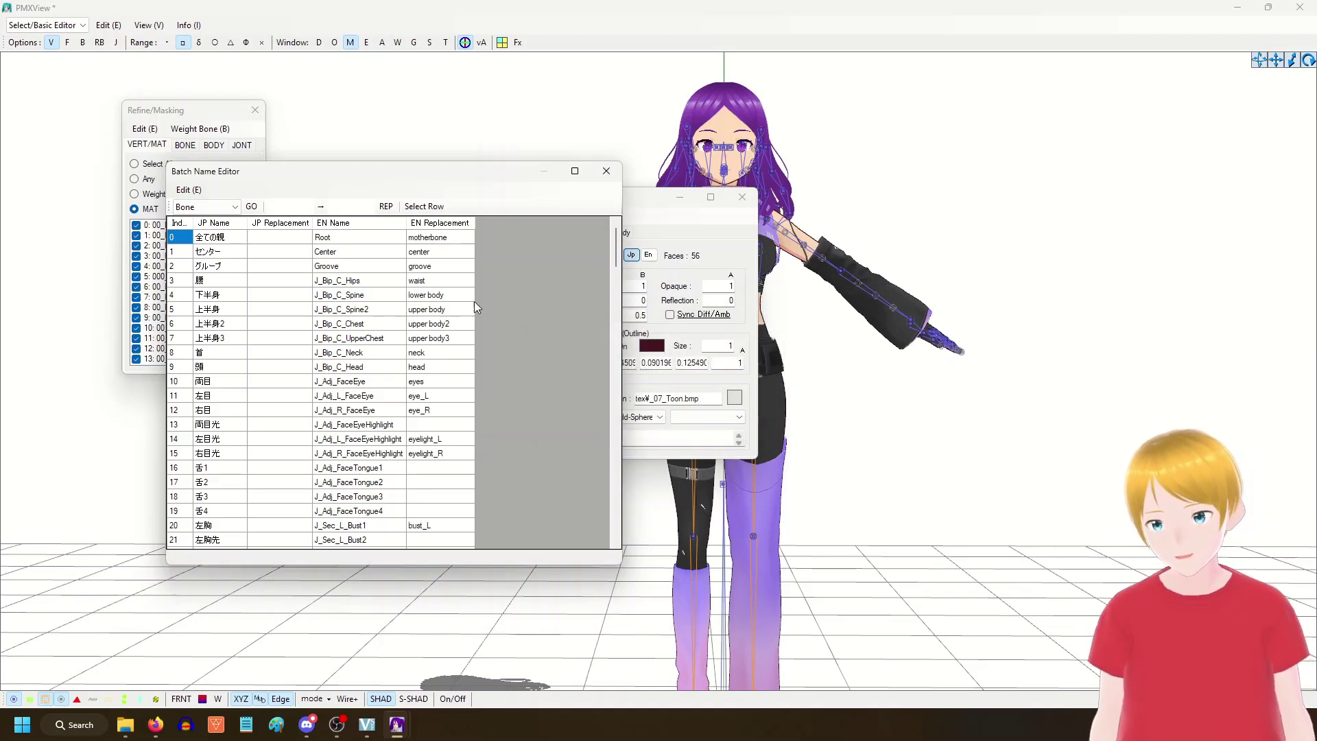
Step: Review the generated English replacement names and apply them to all bones
scroll(465, 308, "down", 20)
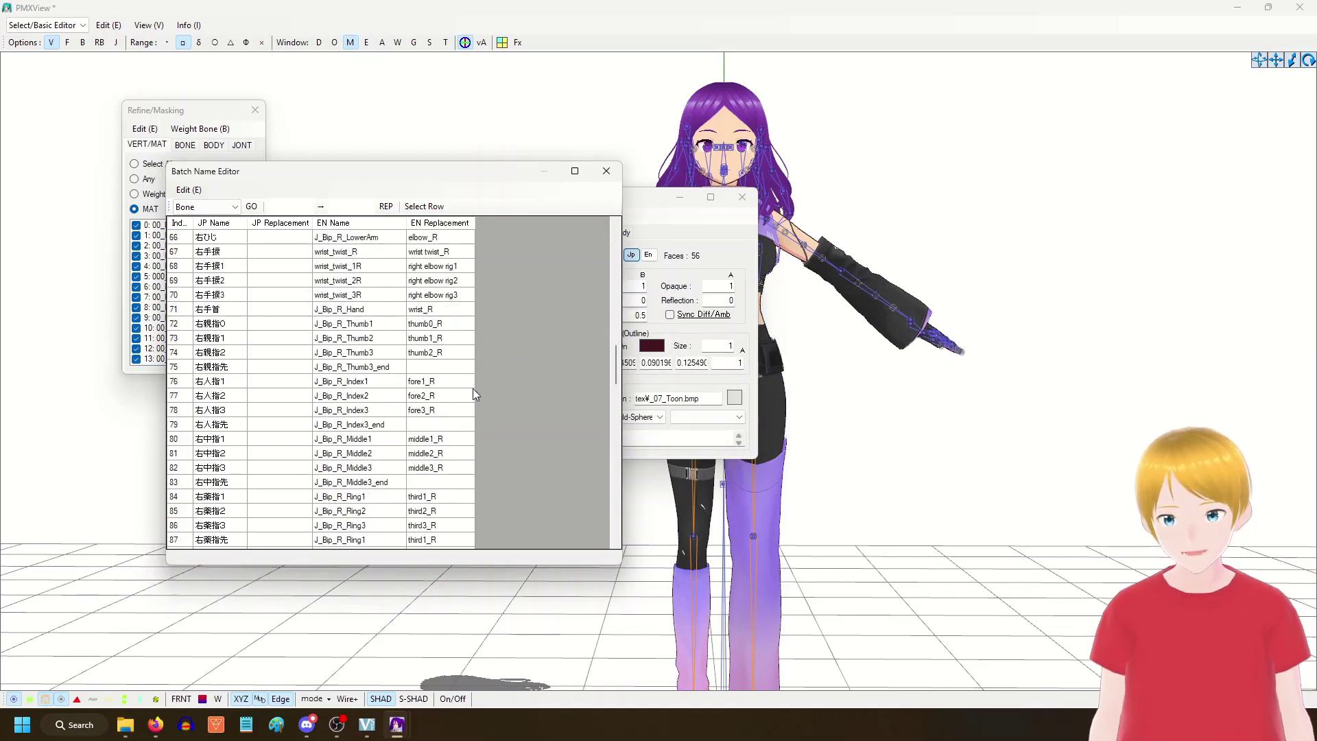
scroll(472, 388, "up", 20)
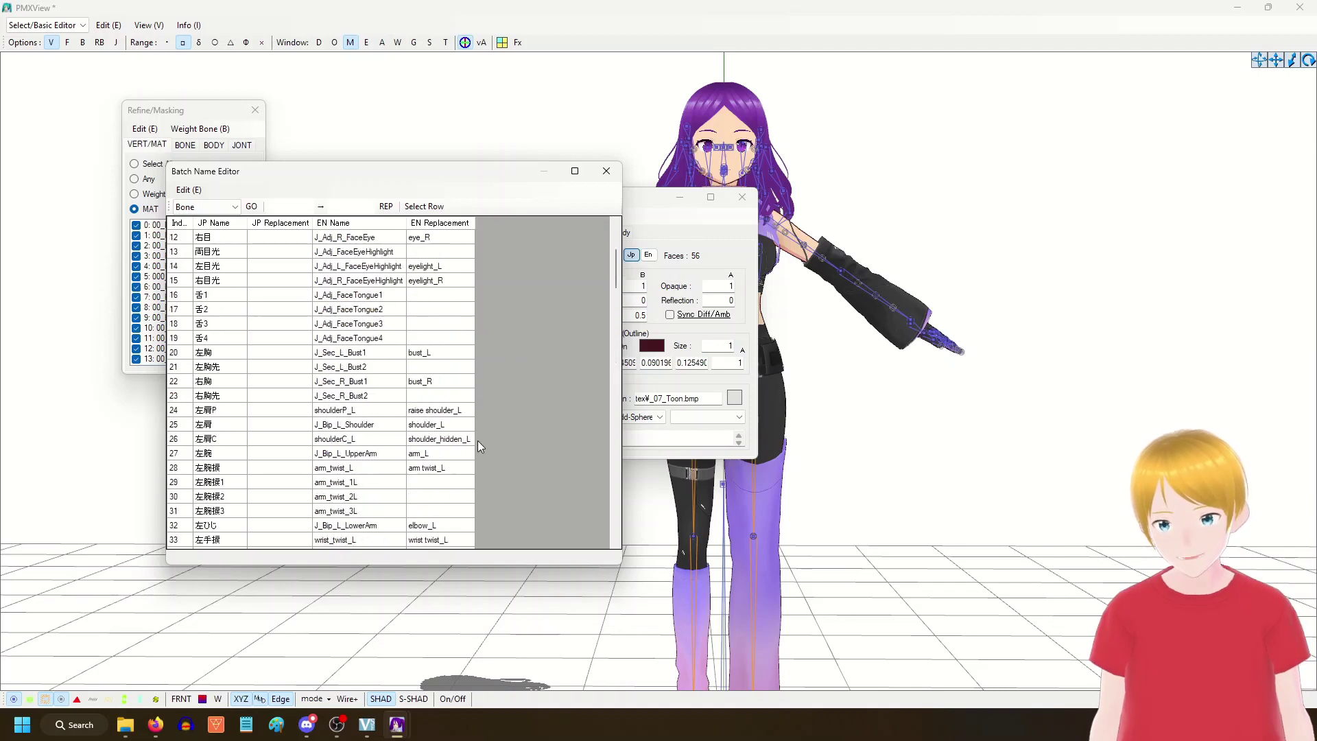
scroll(351, 374, "down", 20)
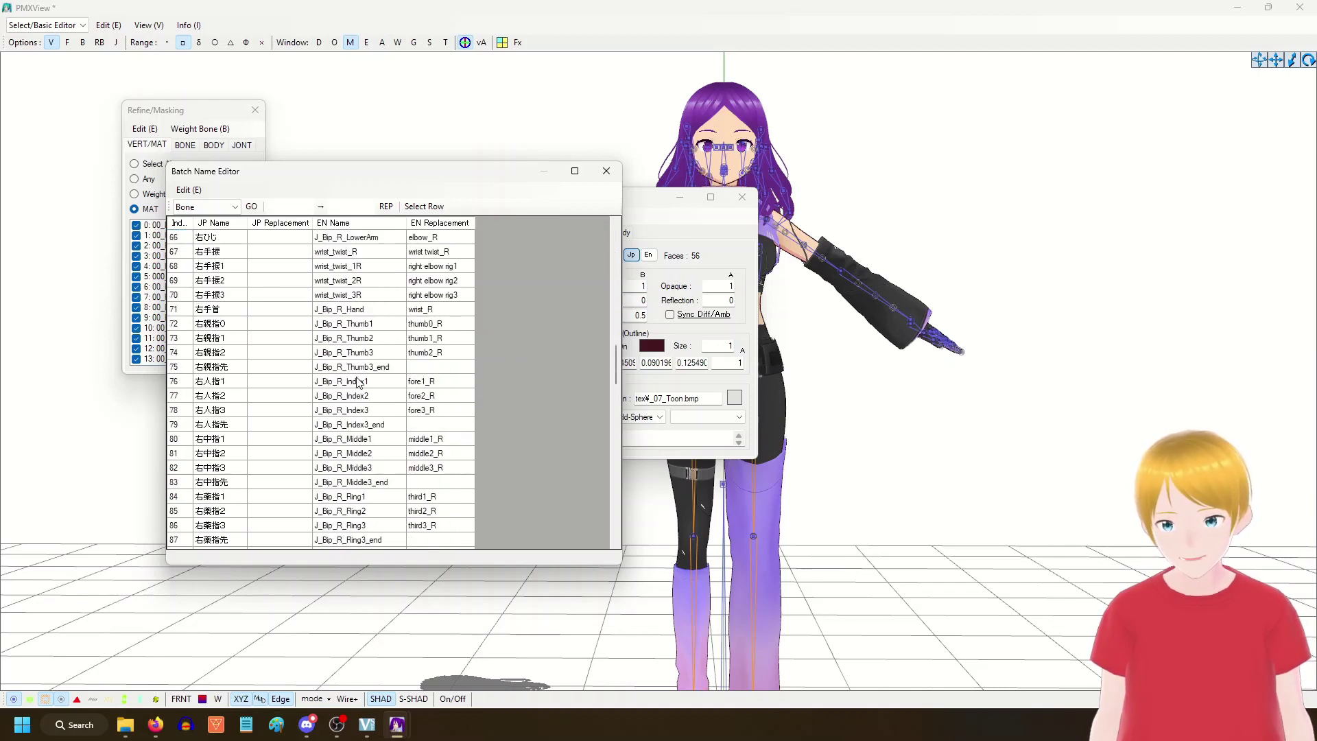
scroll(360, 384, "up", 20)
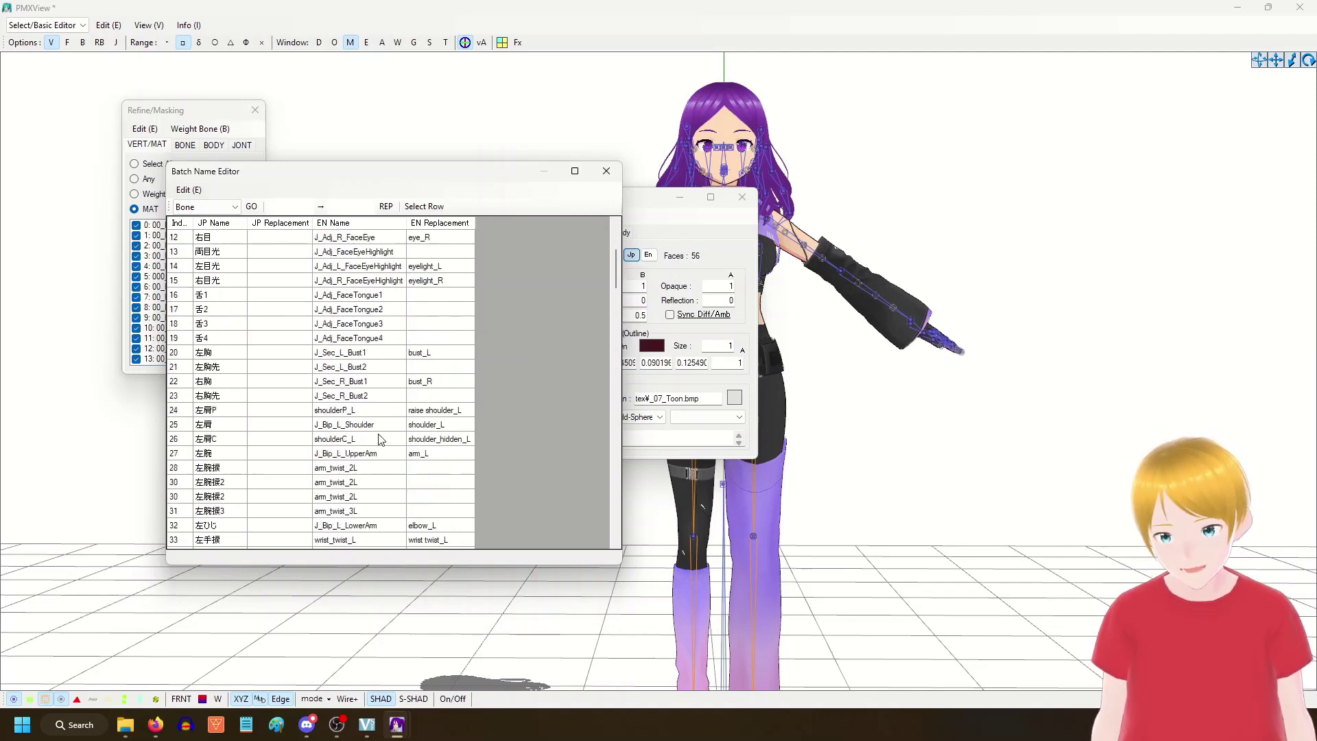
left_click(251, 206)
left_click(702, 409)
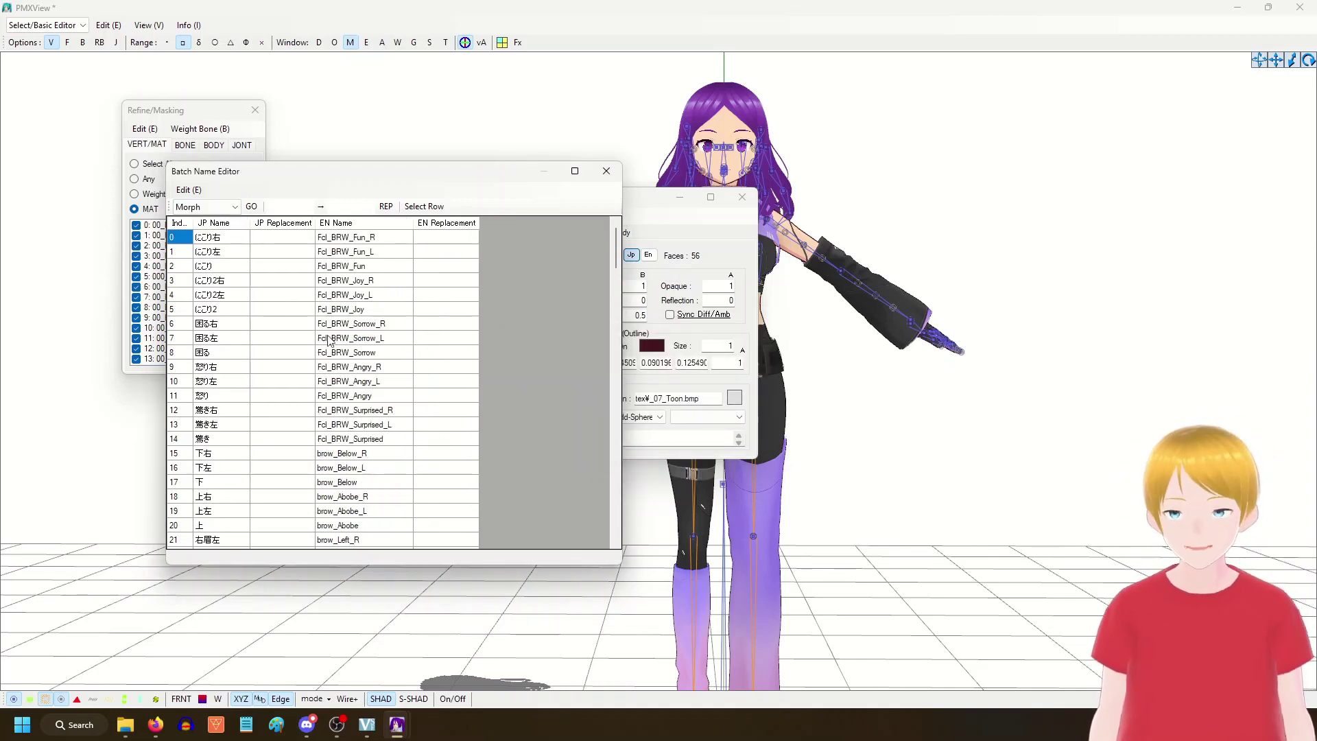
Step: Generate English names for the Display entries from the Japanese names using the dictionary and apply them all
left_click(189, 190)
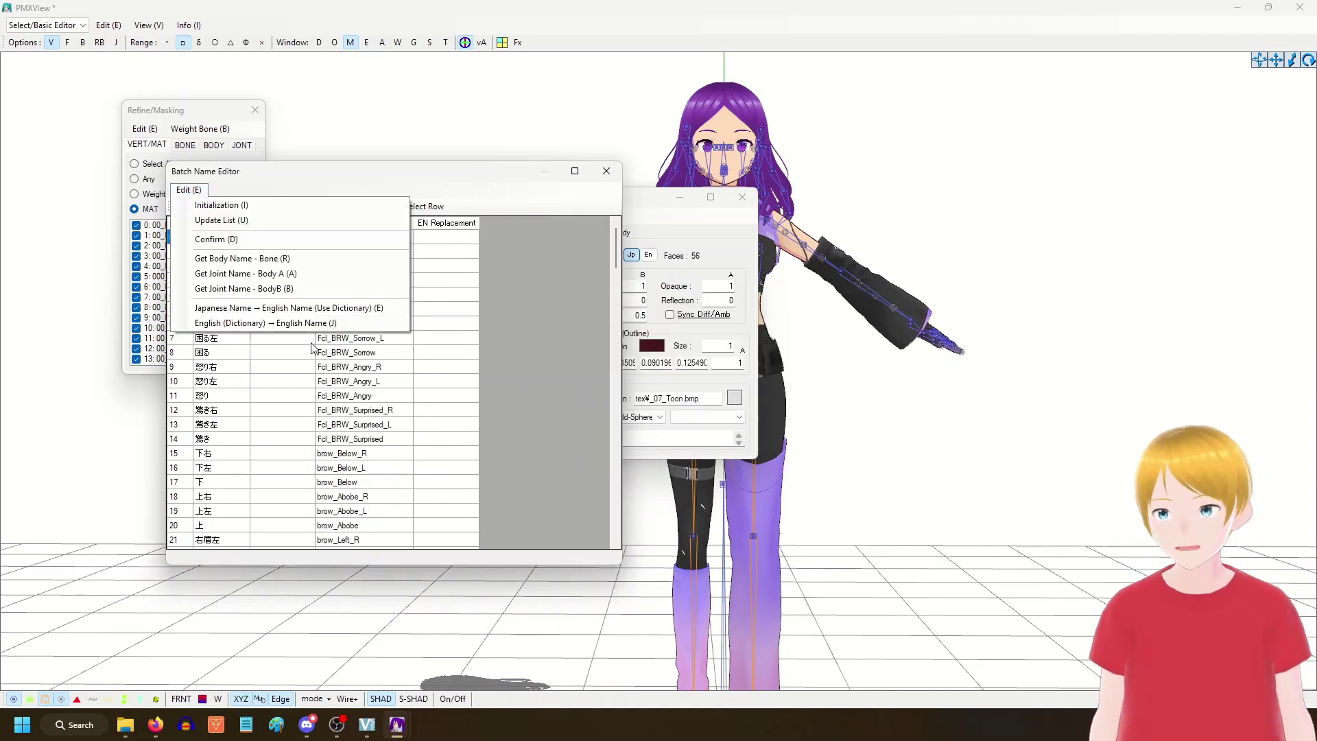
left_click(206, 207)
left_click(219, 261)
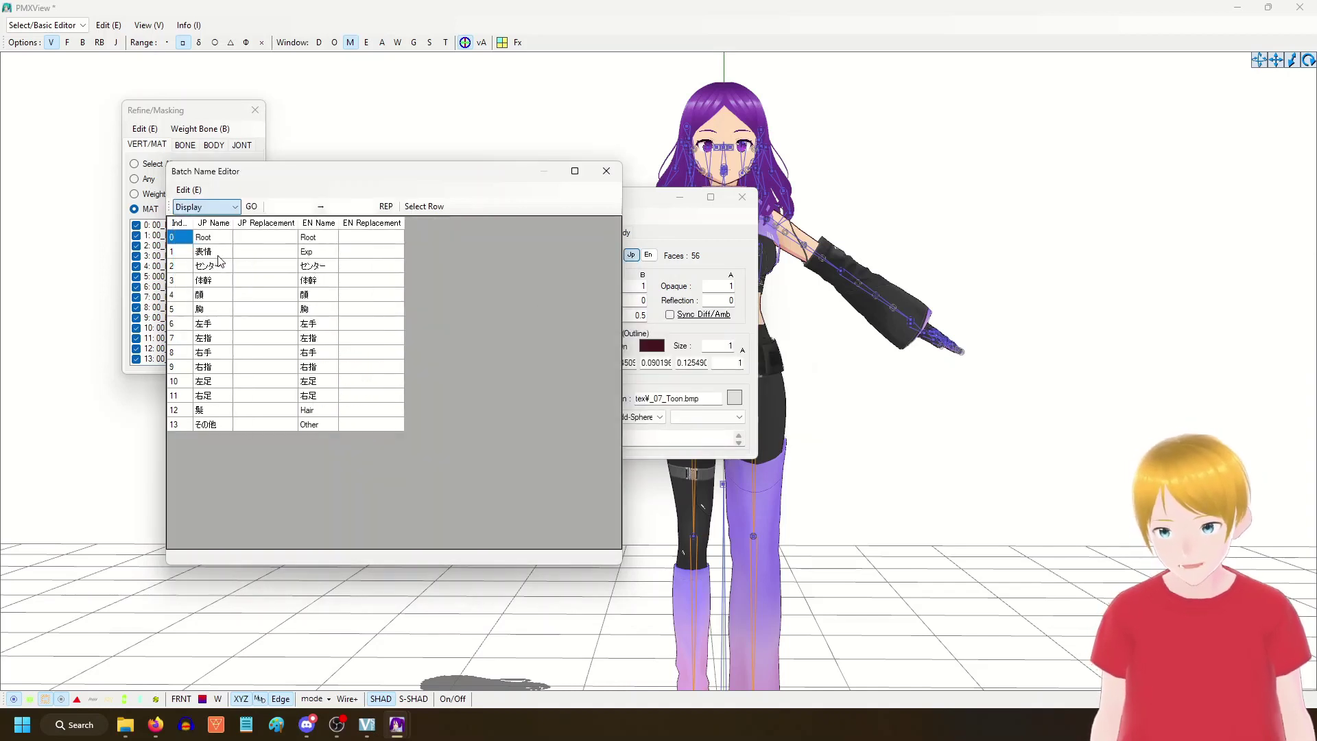
left_click(189, 190)
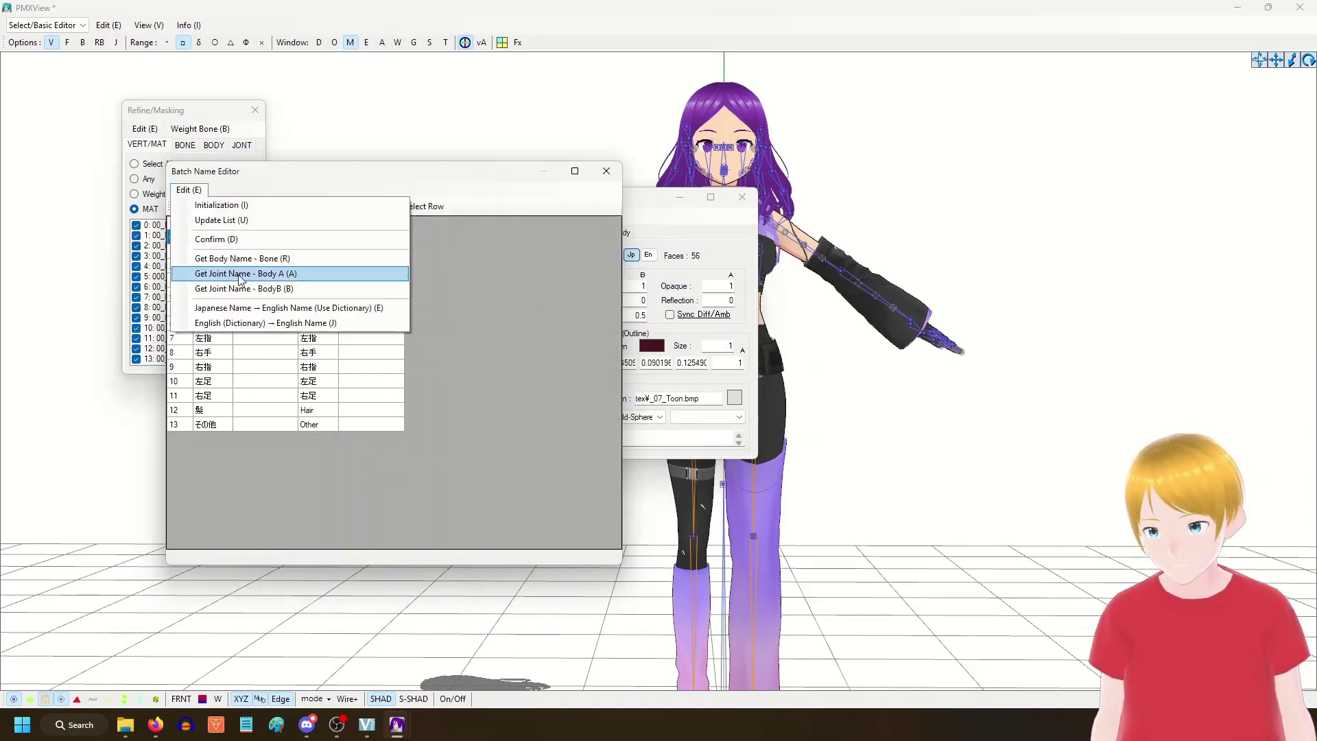
left_click(265, 314)
left_click(691, 404)
left_click(248, 207)
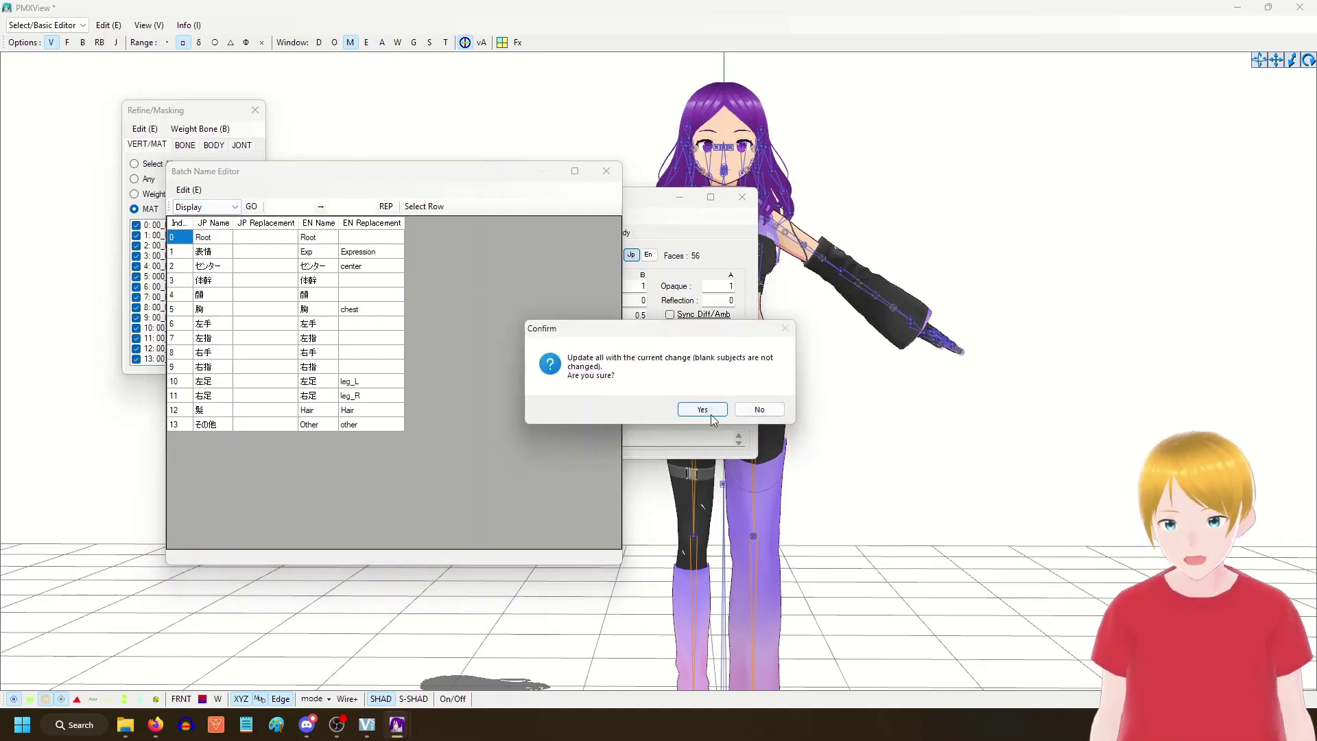
left_click(707, 412)
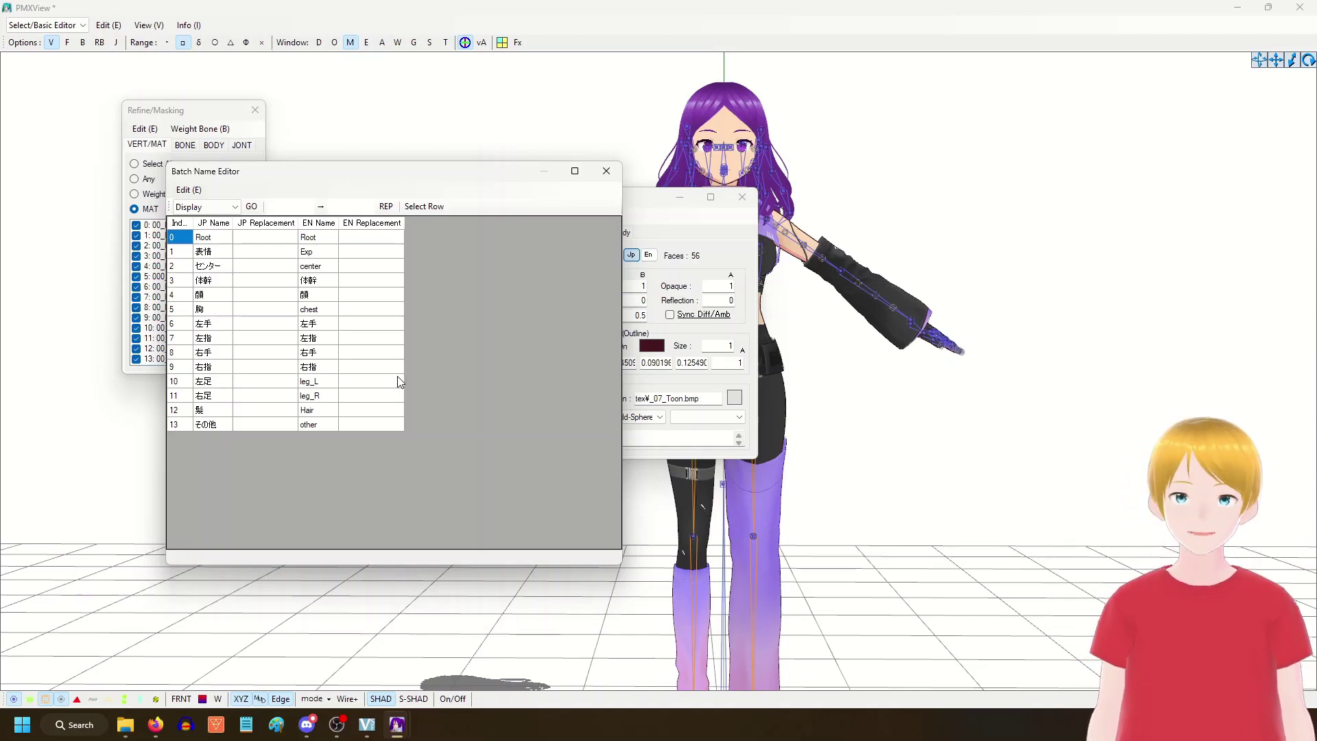
Step: Close the Batch Name Editor and begin saving the model under a new name in the 20221219_204700 folder
left_click(607, 171)
left_click(337, 216)
left_click(337, 215)
left_click(337, 215)
left_click(358, 281)
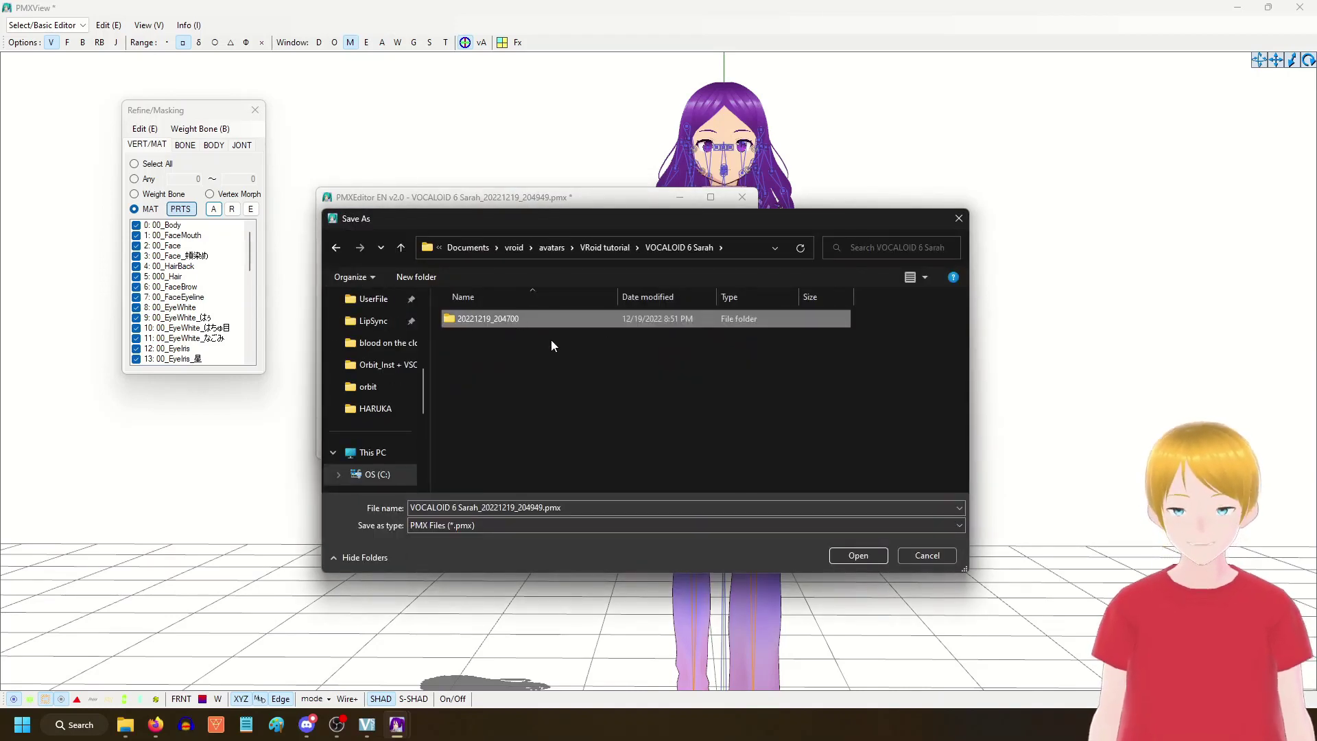
left_click(510, 320)
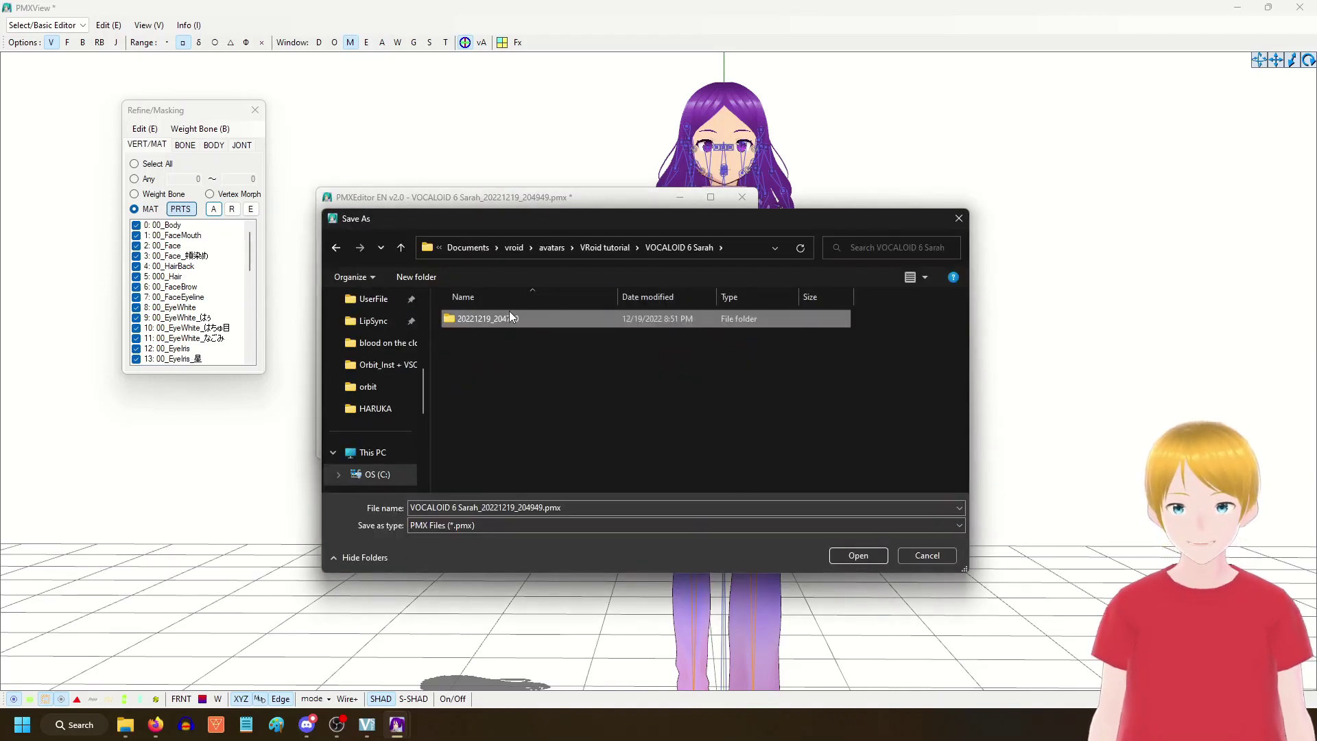
double_click(546, 315)
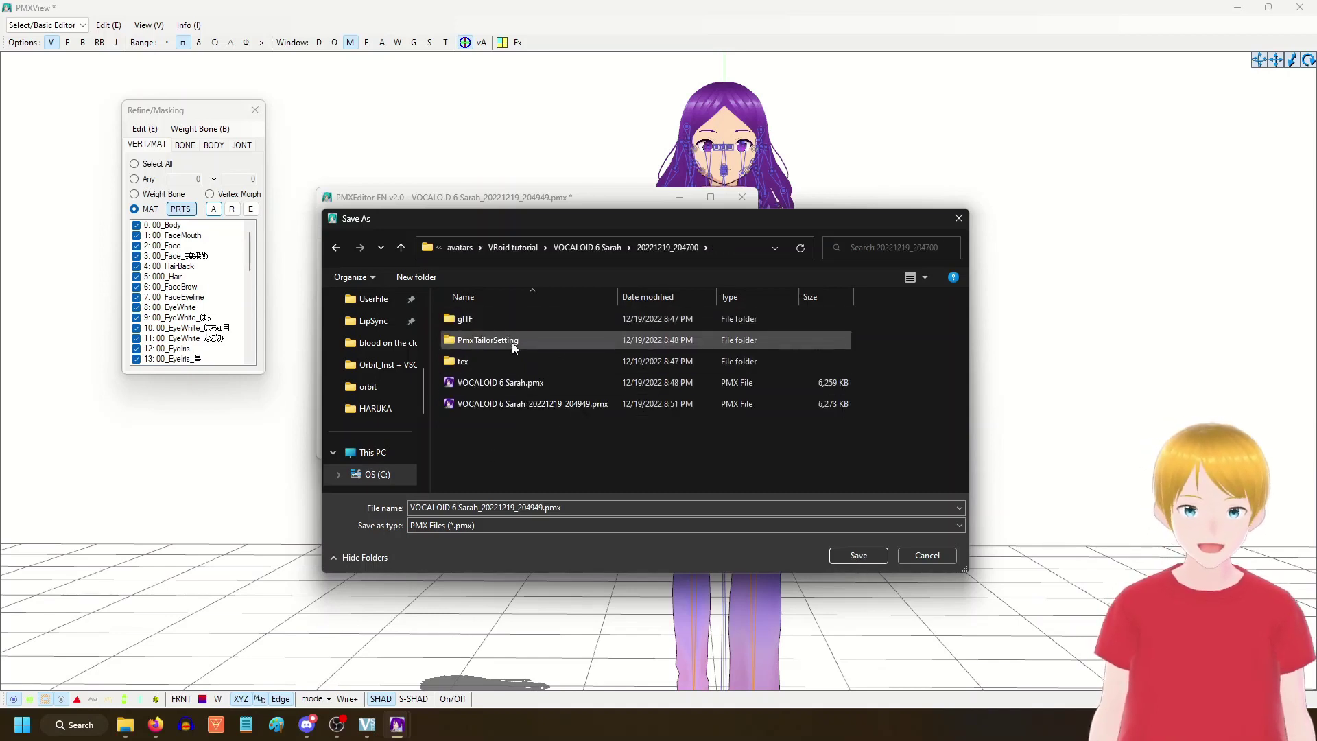
left_click(490, 361)
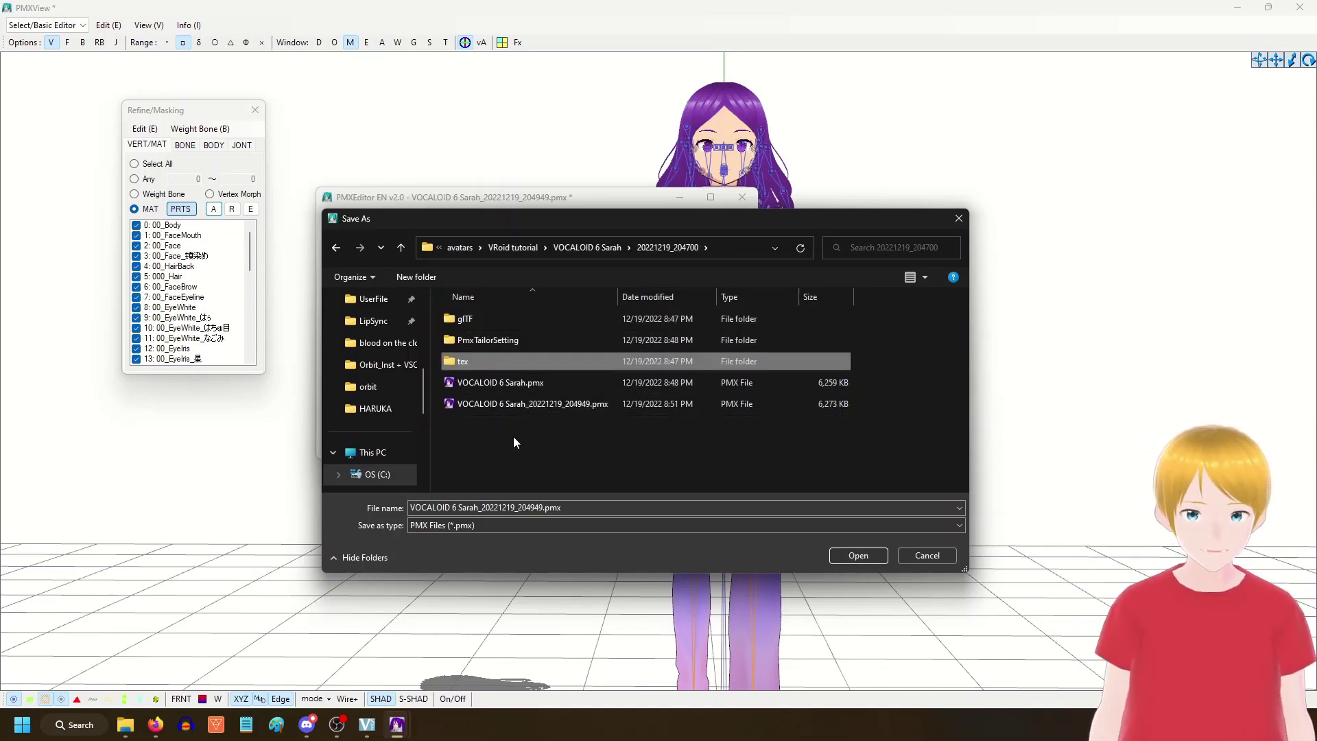
Step: Save the model as VOCALOID 6 Sarah_cleaned.pmx and close PMXEditor
left_click(542, 508)
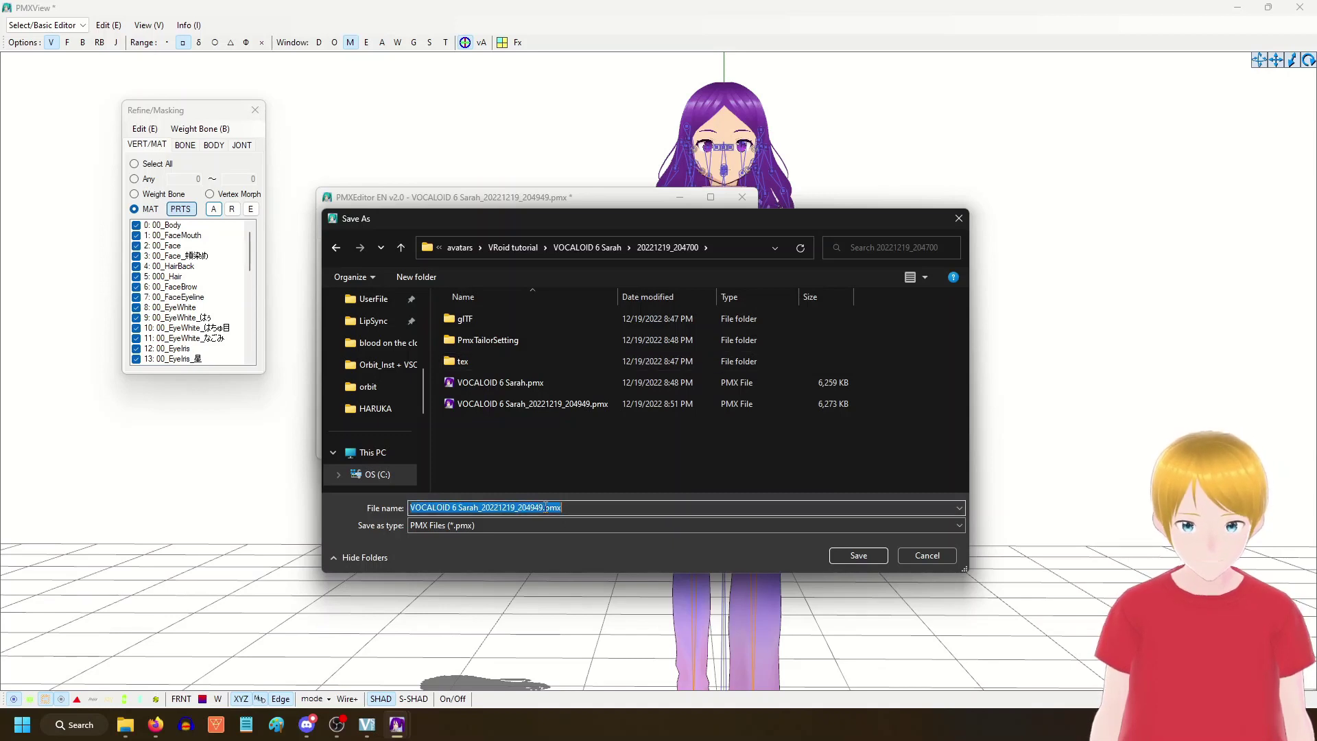
left_click_drag(544, 507, 482, 526)
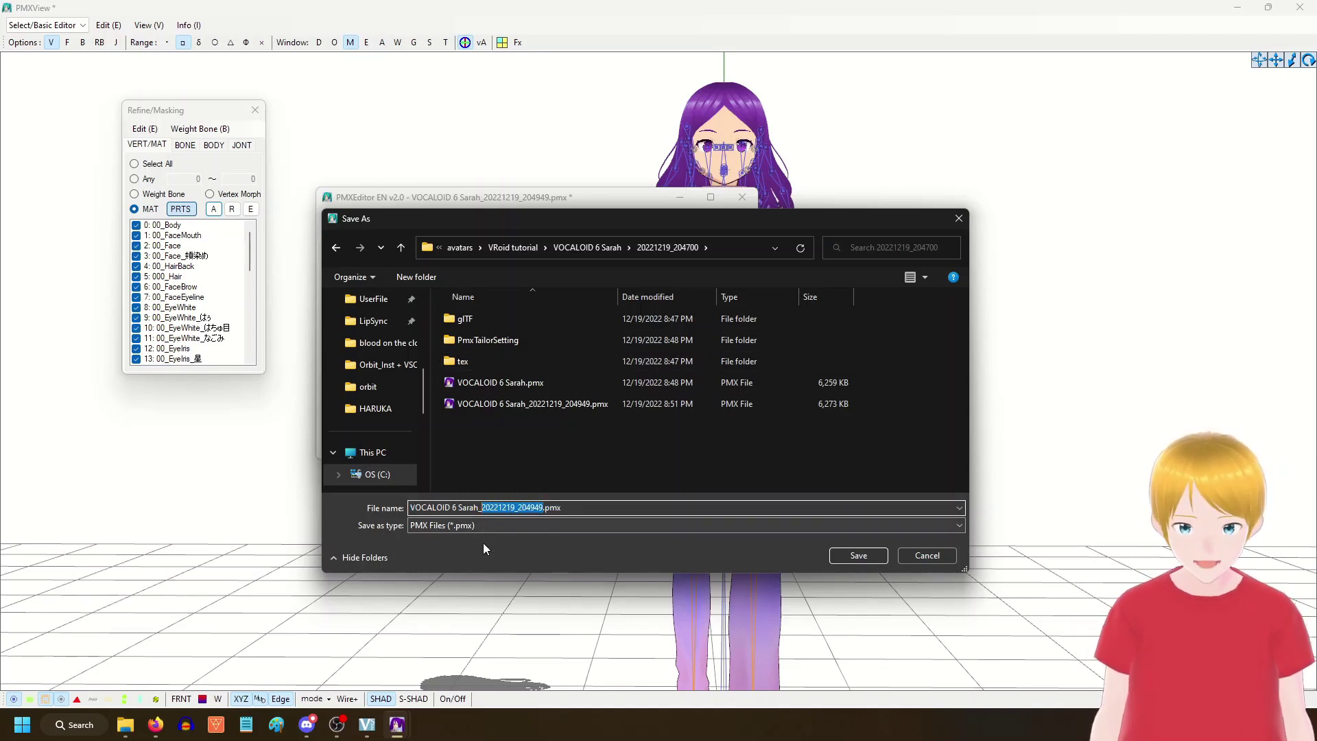
type("cleaned")
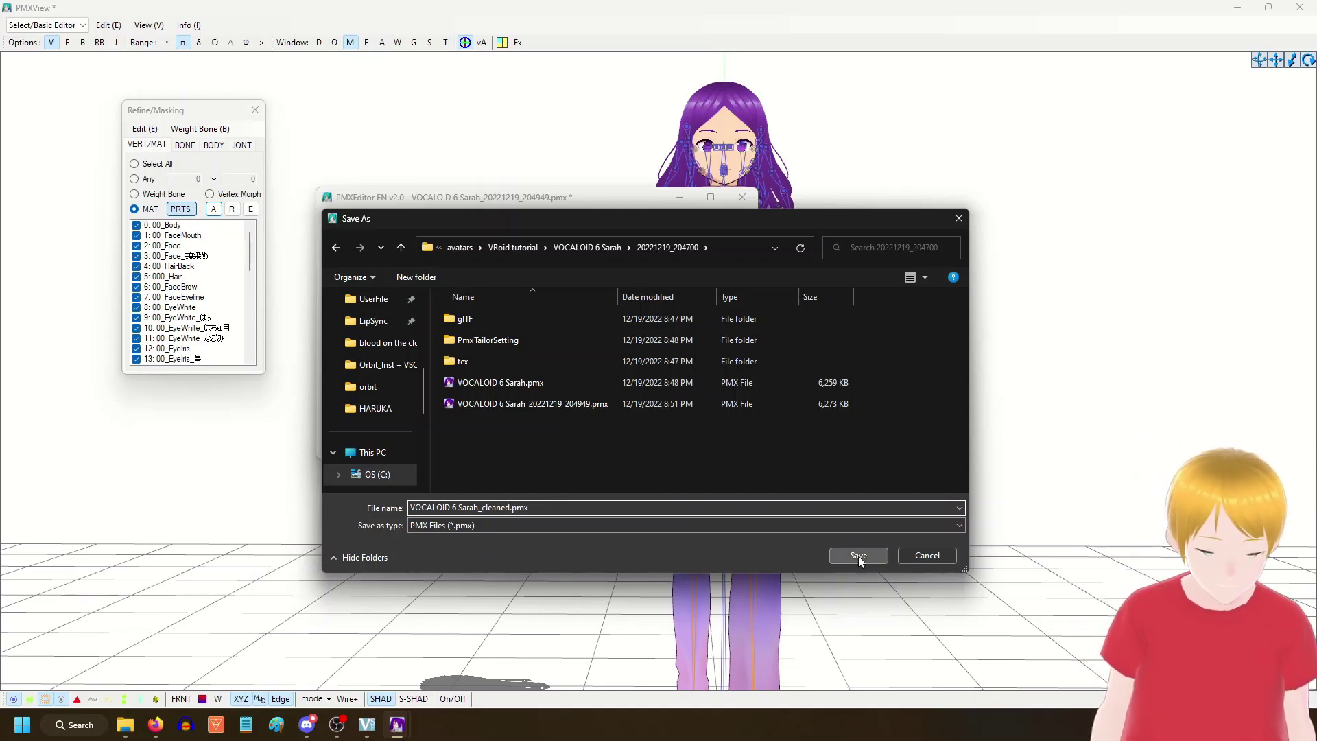
left_click(858, 556)
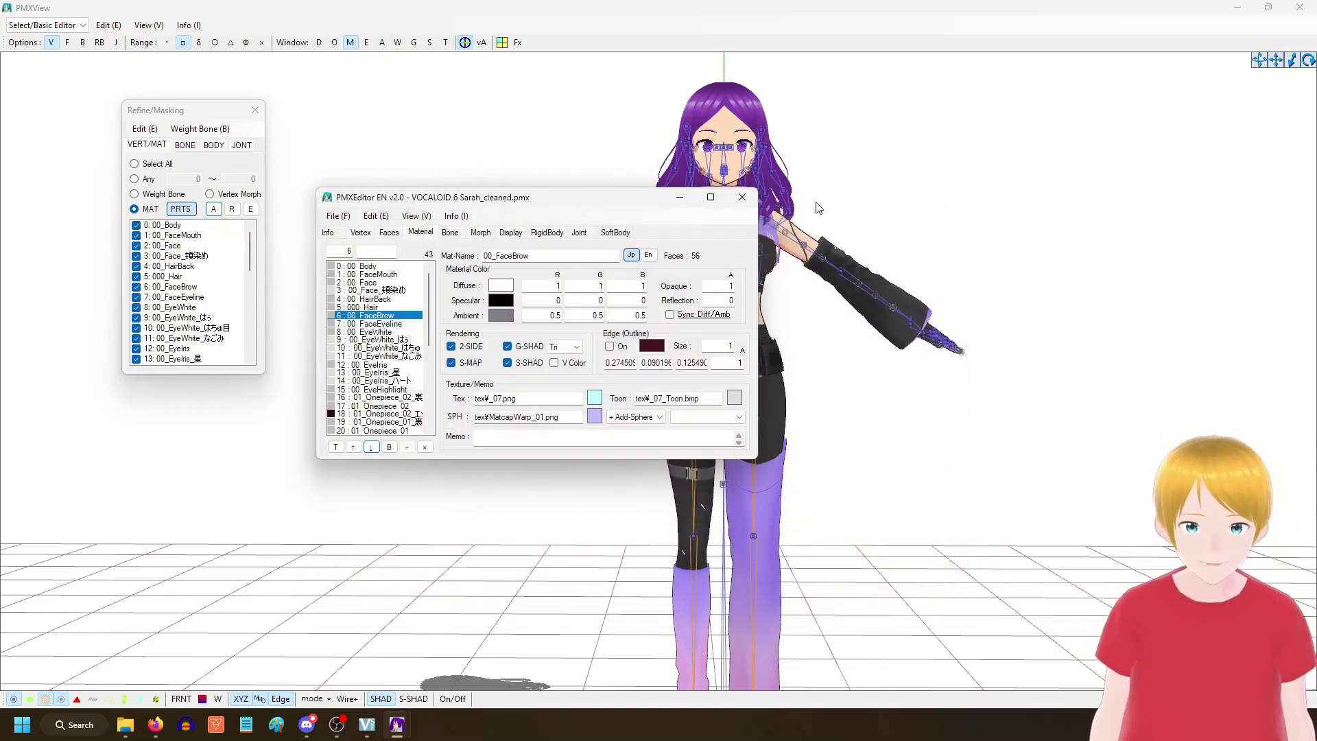
left_click(741, 196)
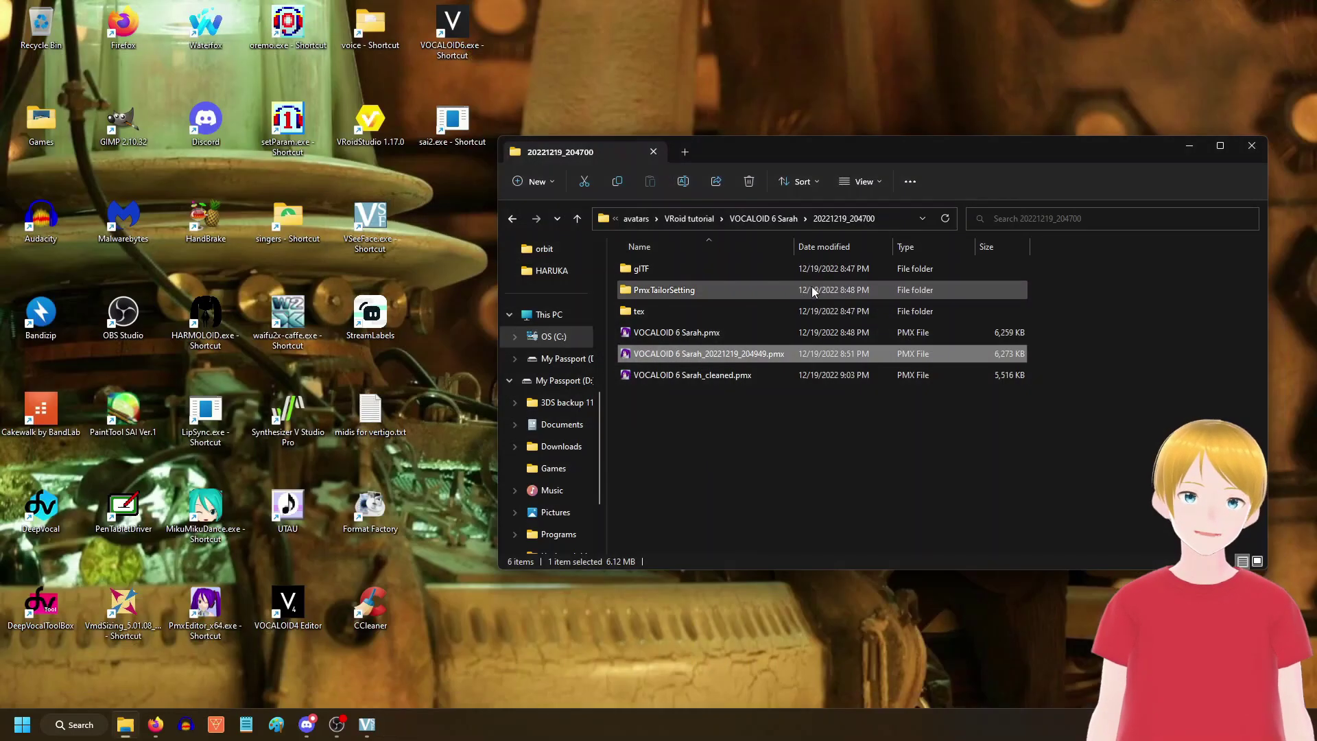
Step: Switch to MikuMikuDance and load the cleaned VOCALOID 6 Sarah model
double_click(182, 514)
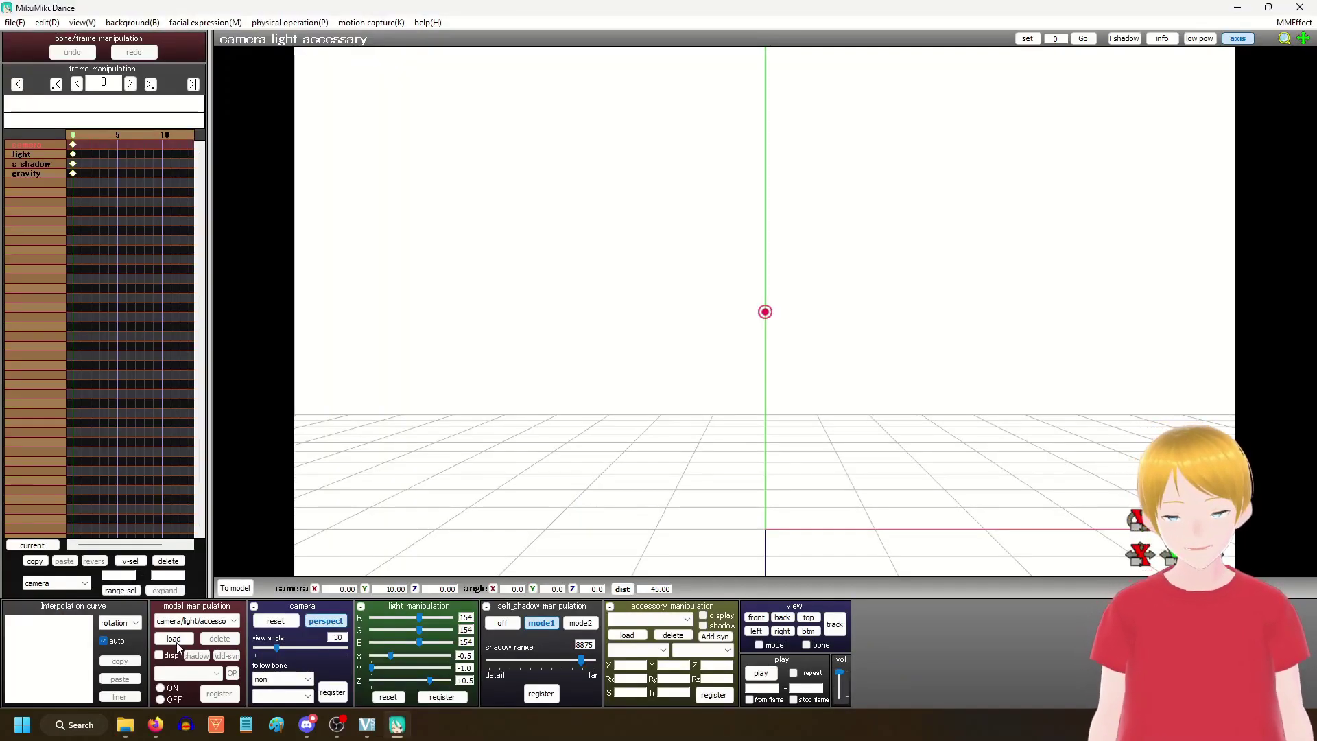
left_click(175, 640)
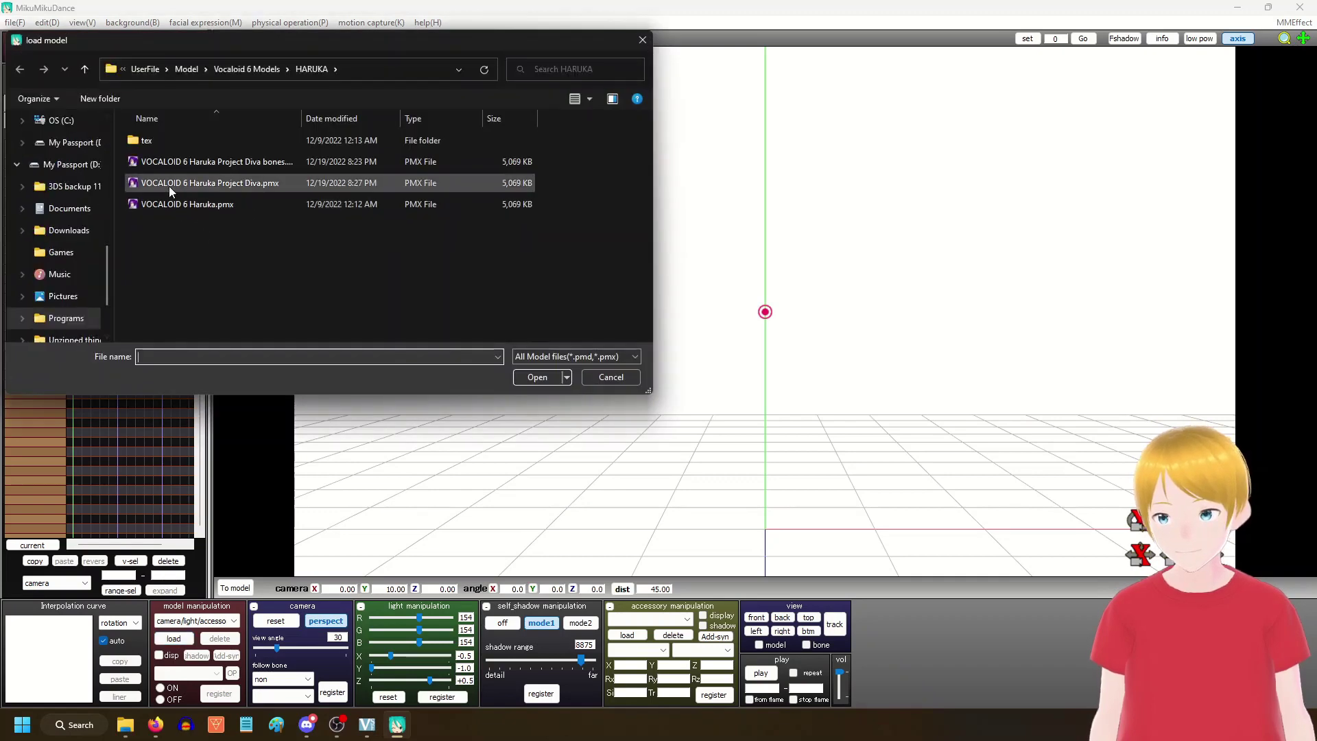
scroll(91, 162, "up", 10)
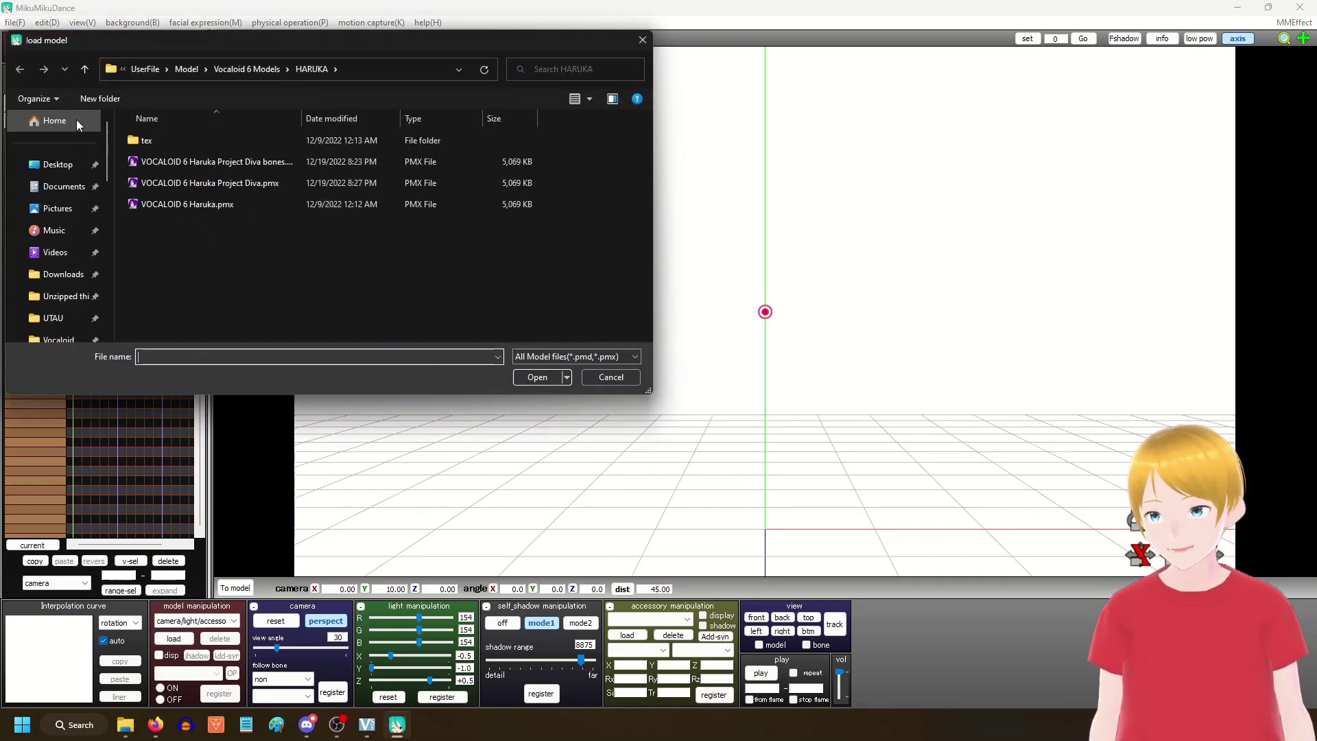
left_click(77, 119)
double_click(245, 225)
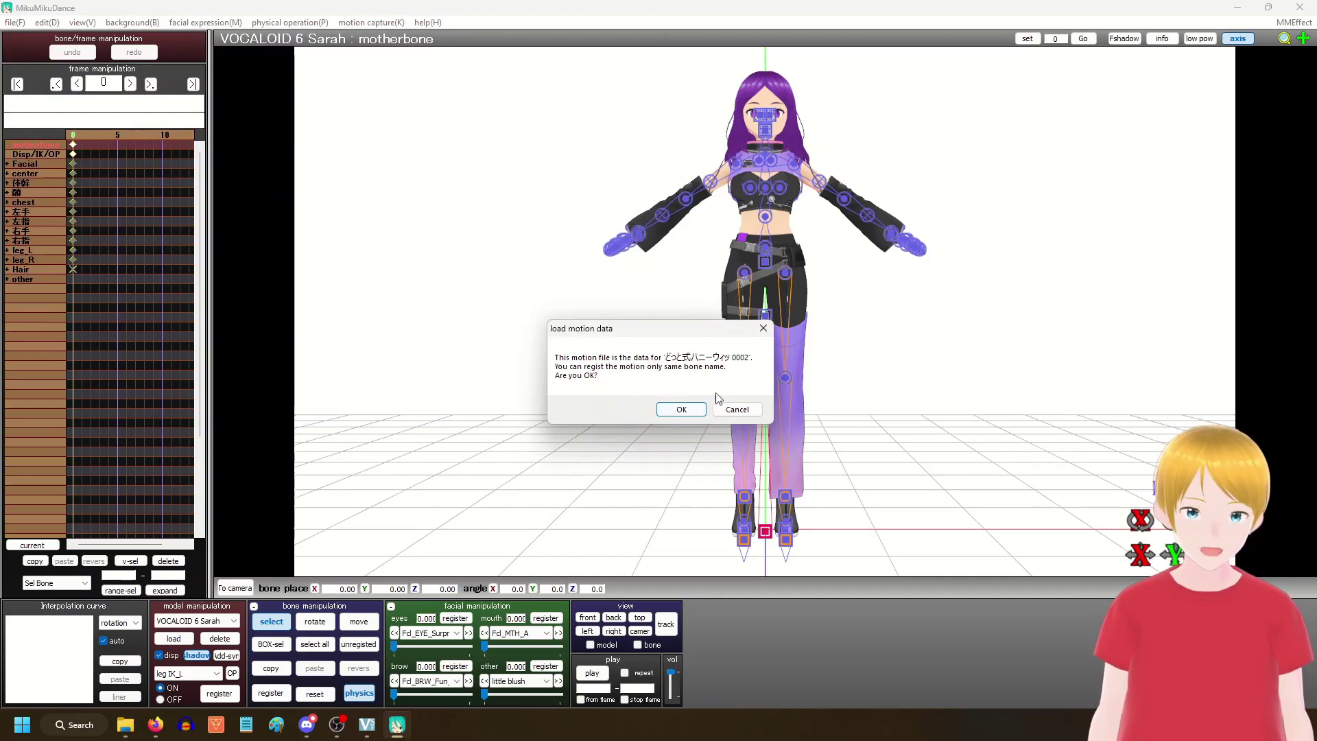
Step: Load the CH4NGE motion data onto the VOCALOID 6 Sarah model
left_click(737, 408)
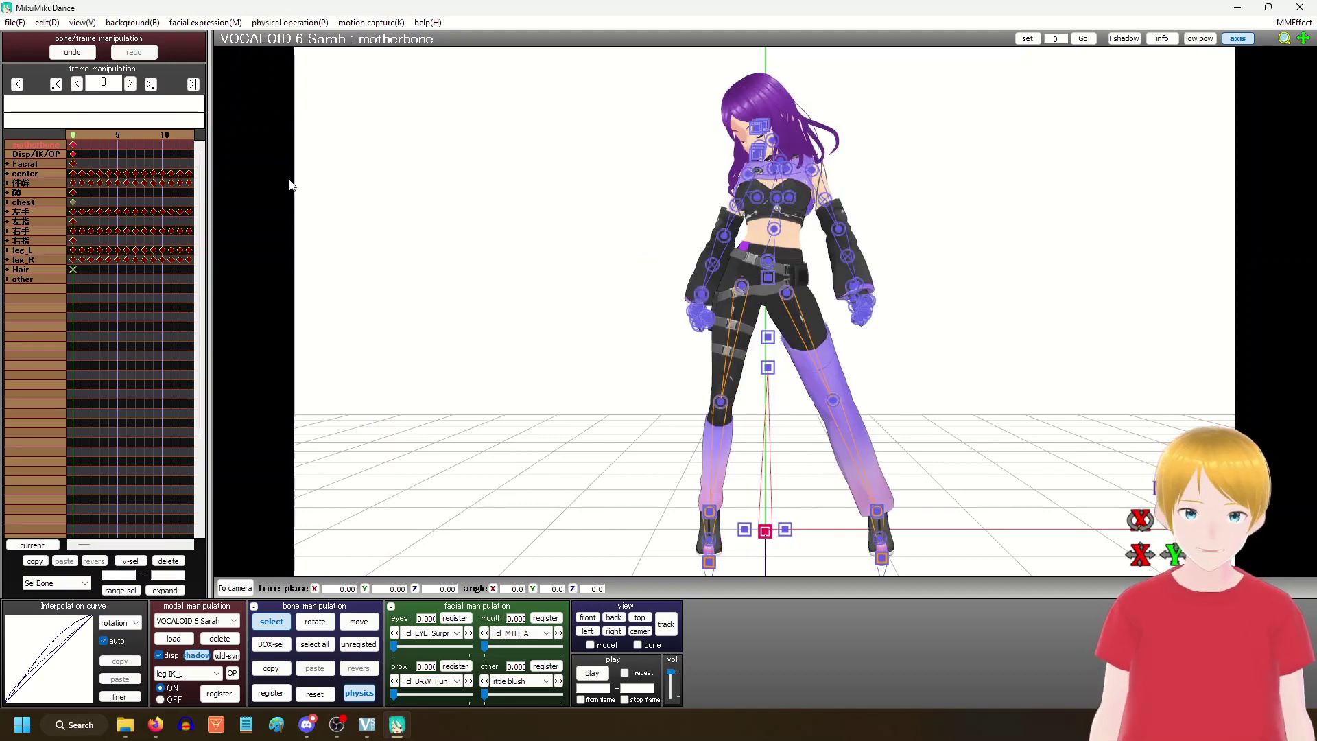
left_click(135, 163)
scroll(1096, 306, "down", 2)
scroll(1031, 360, "up", 2)
scroll(1028, 356, "down", 1)
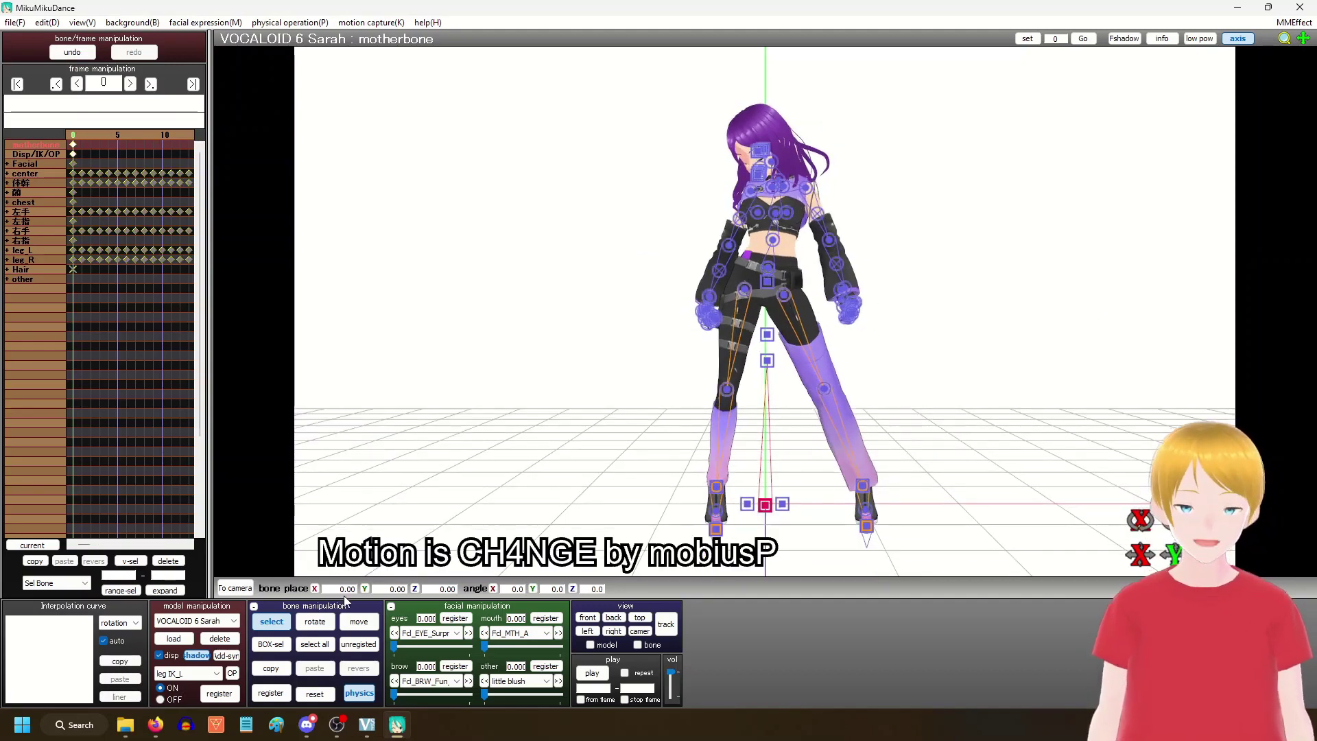
Step: Switch from the Sarah model to camera/light/accessory mode and play the motion to check the model's movement and physics
left_click(220, 622)
left_click(218, 631)
left_click(749, 675)
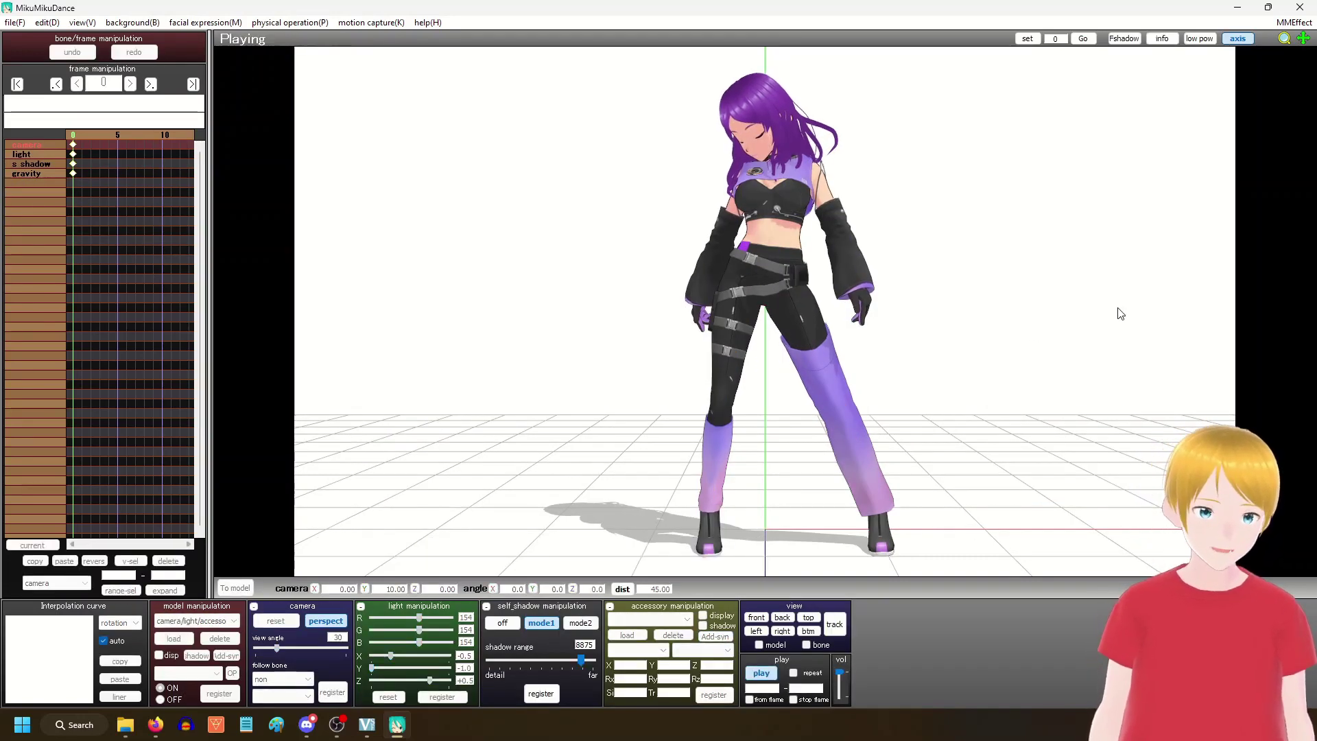